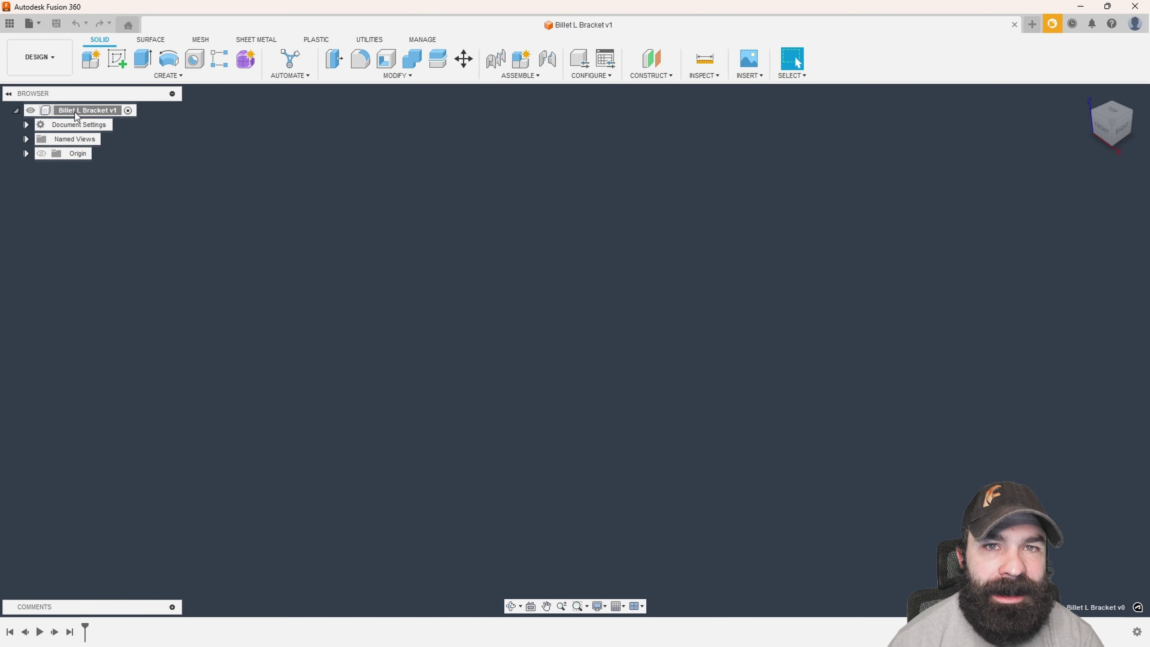
Start a sketch on the horizontal XY plane and draw a long horizontal rectangle about 0.77 in high from the origin.
left_click(117, 59)
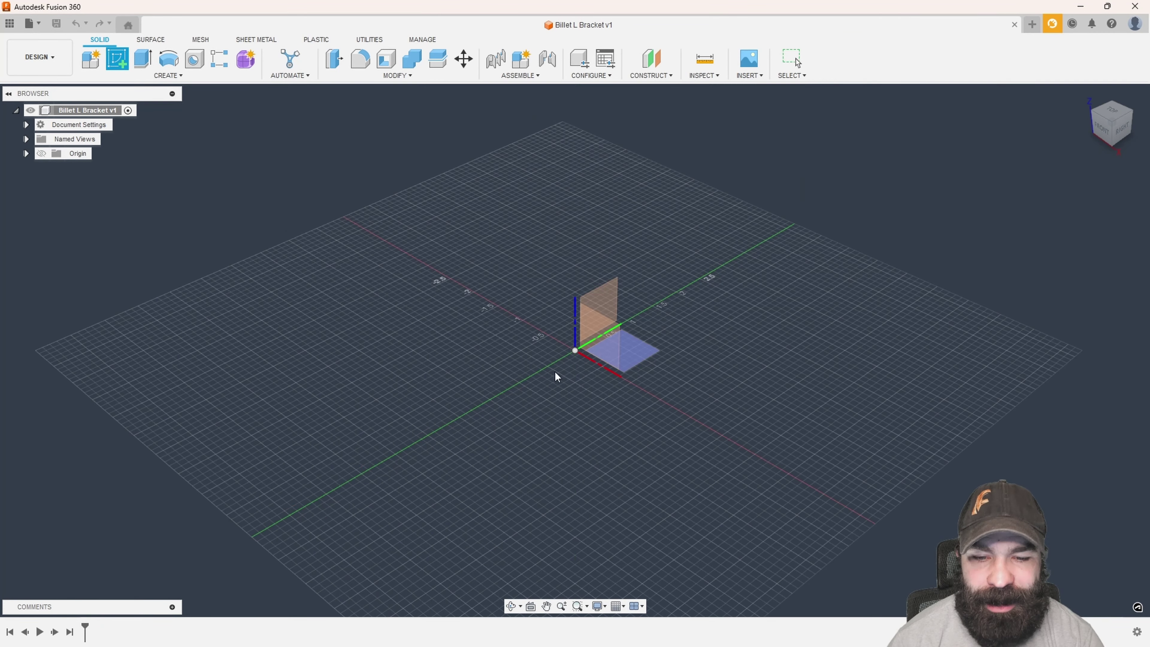
left_click(645, 358)
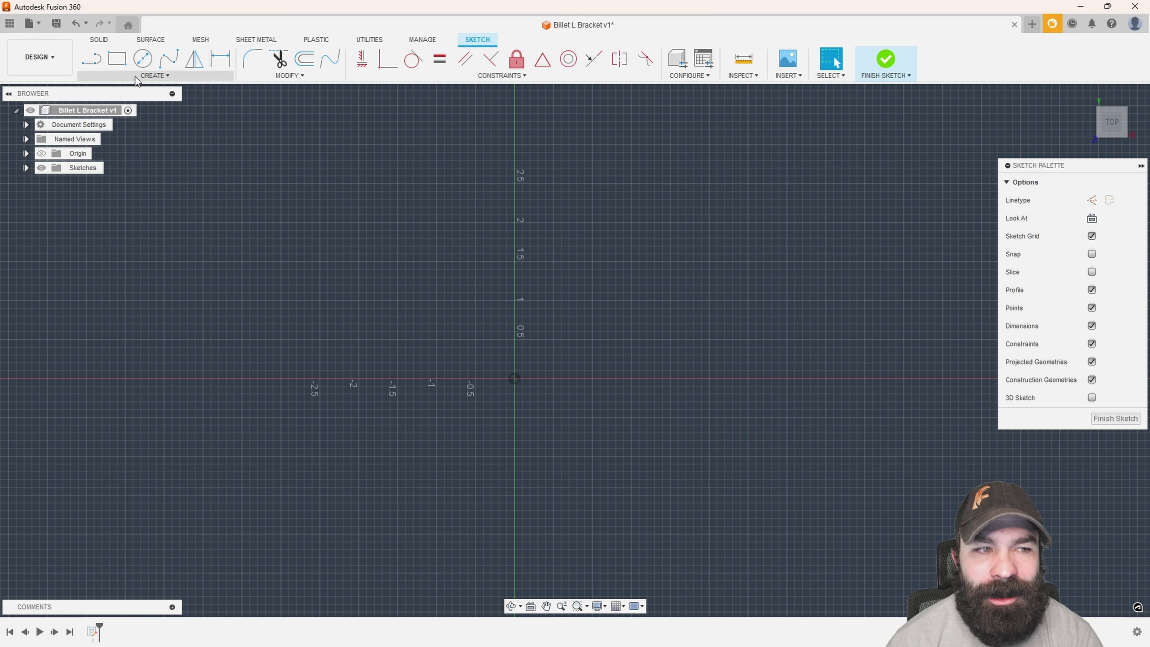
left_click(122, 63)
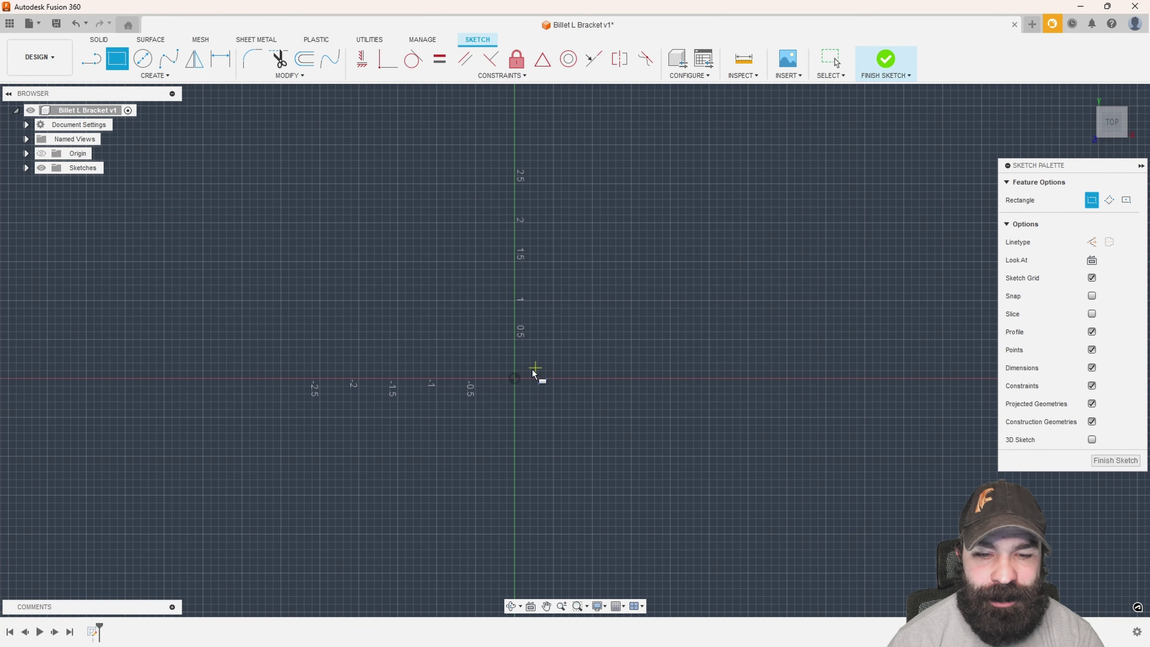
left_click(514, 378)
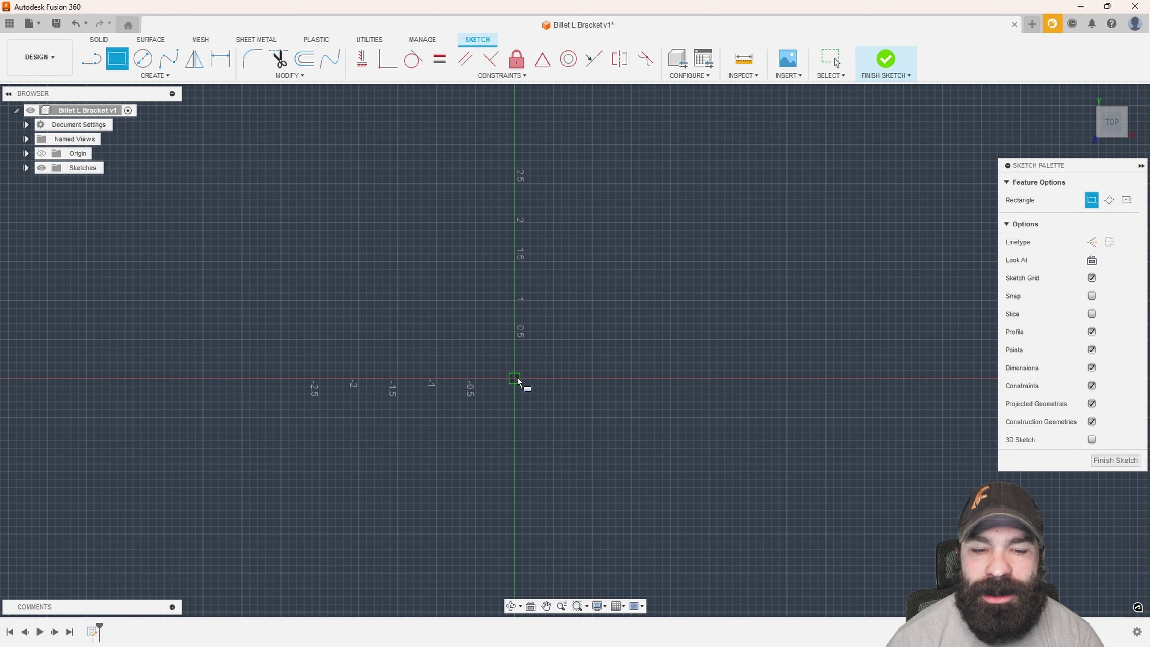
left_click(864, 319)
scroll(476, 426, "down", 2)
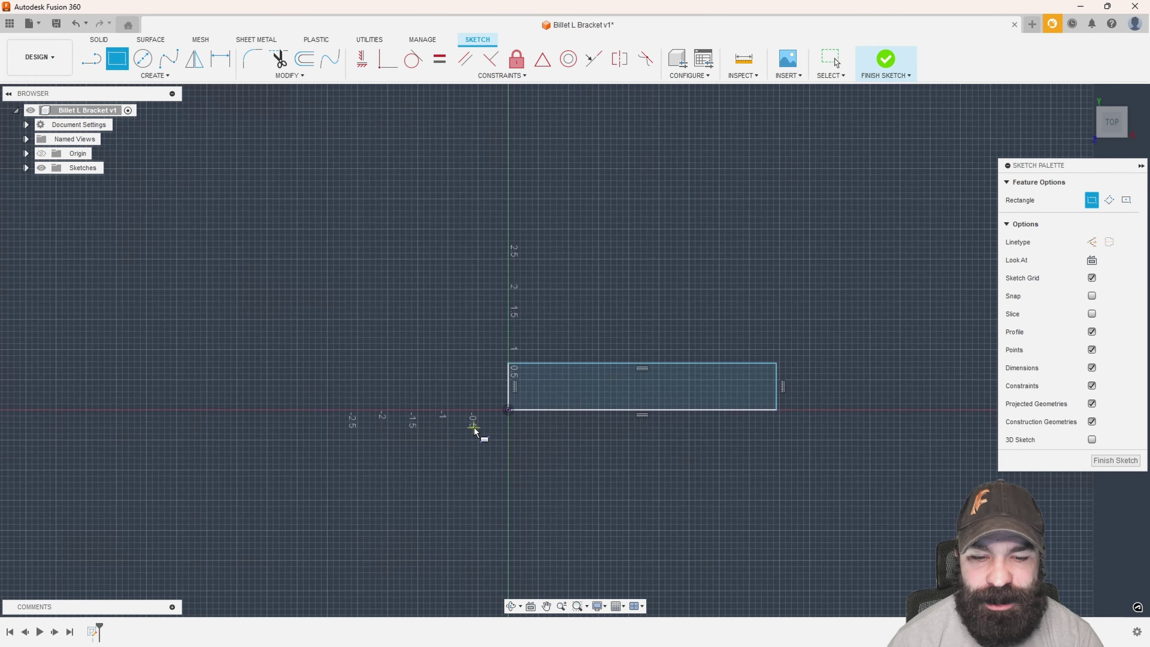
left_click(512, 412)
key("Escape")
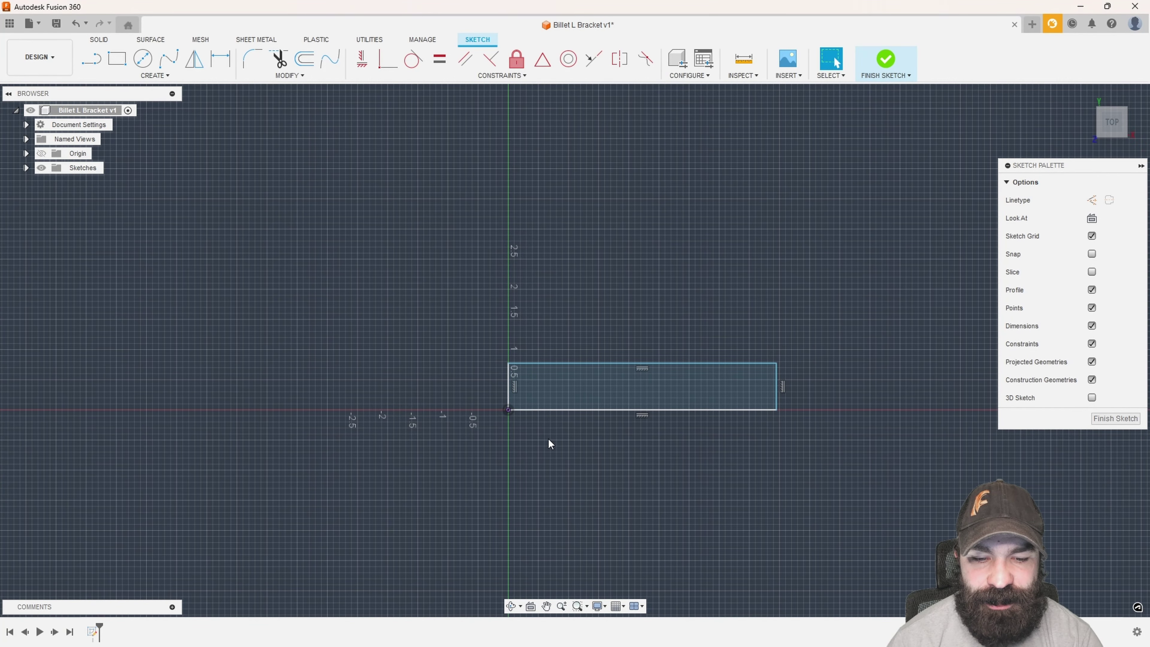
Draw a second, upright rectangle from the origin, about 0.97 in wide and 3.72 in tall, forming an L shape.
scroll(547, 367, "up", 4)
key("r")
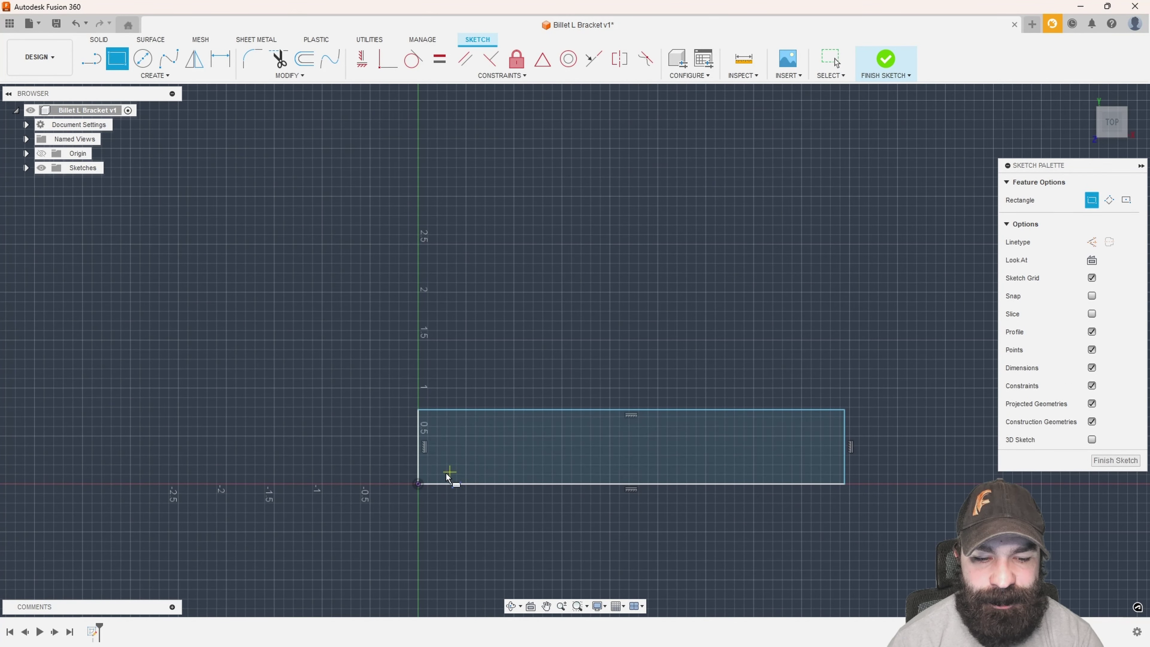
left_click(418, 484)
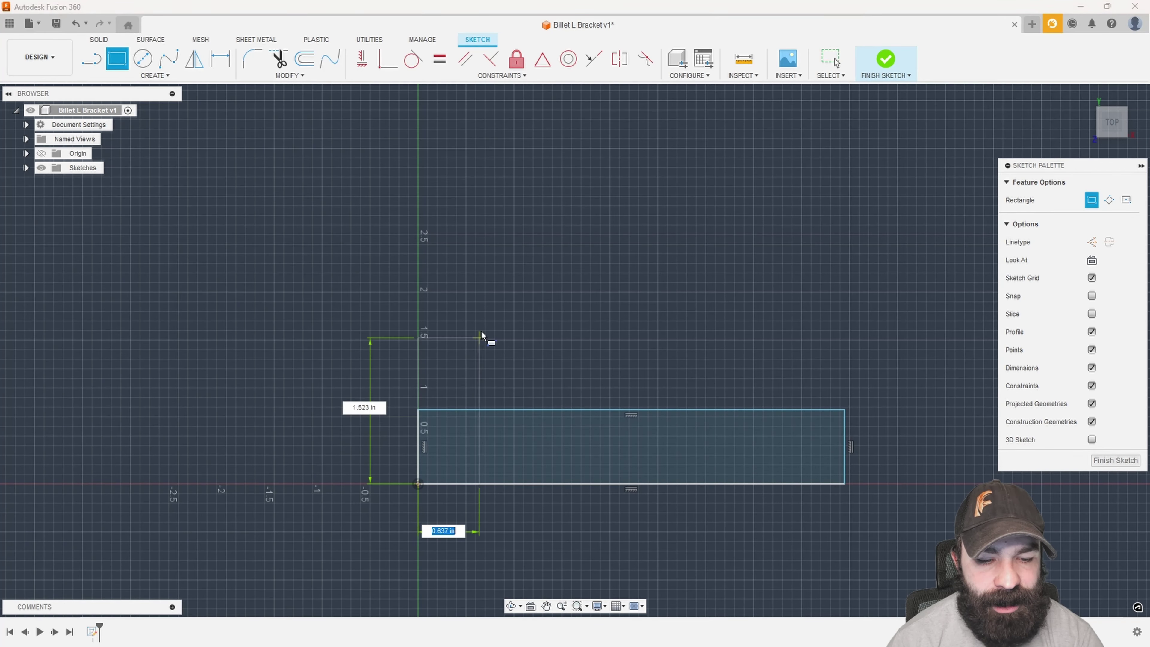
left_click(513, 128)
scroll(431, 406, "down", 3)
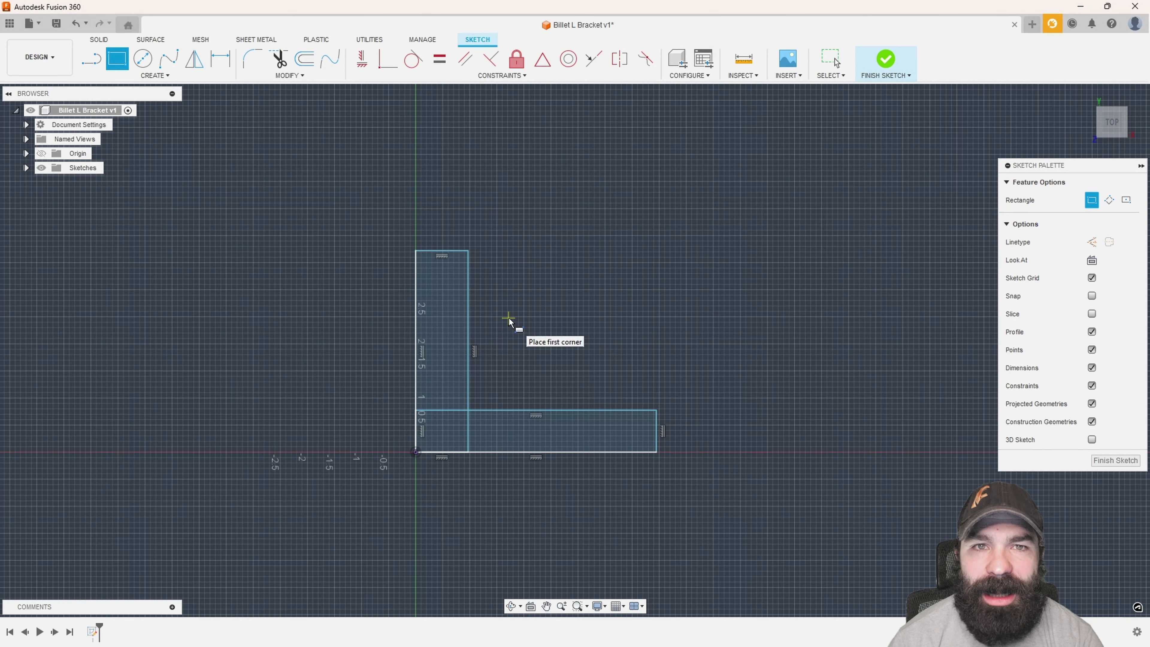
key("Escape")
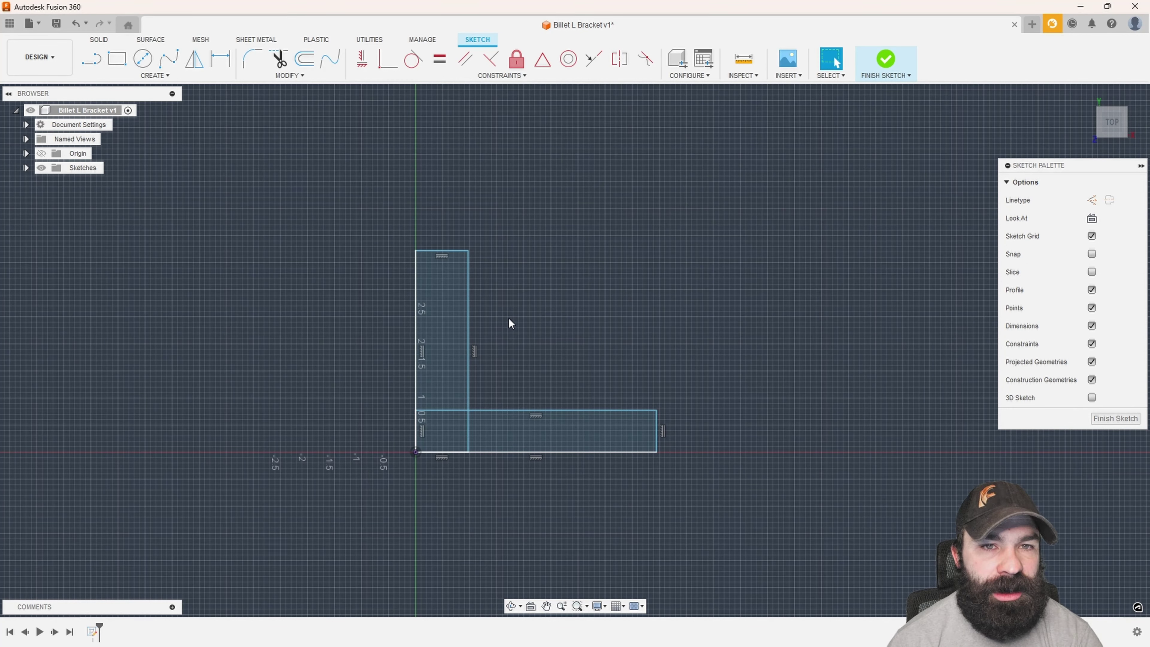
Dimension the upright rectangle's outer edge to a height of 1.5 in.
key("d")
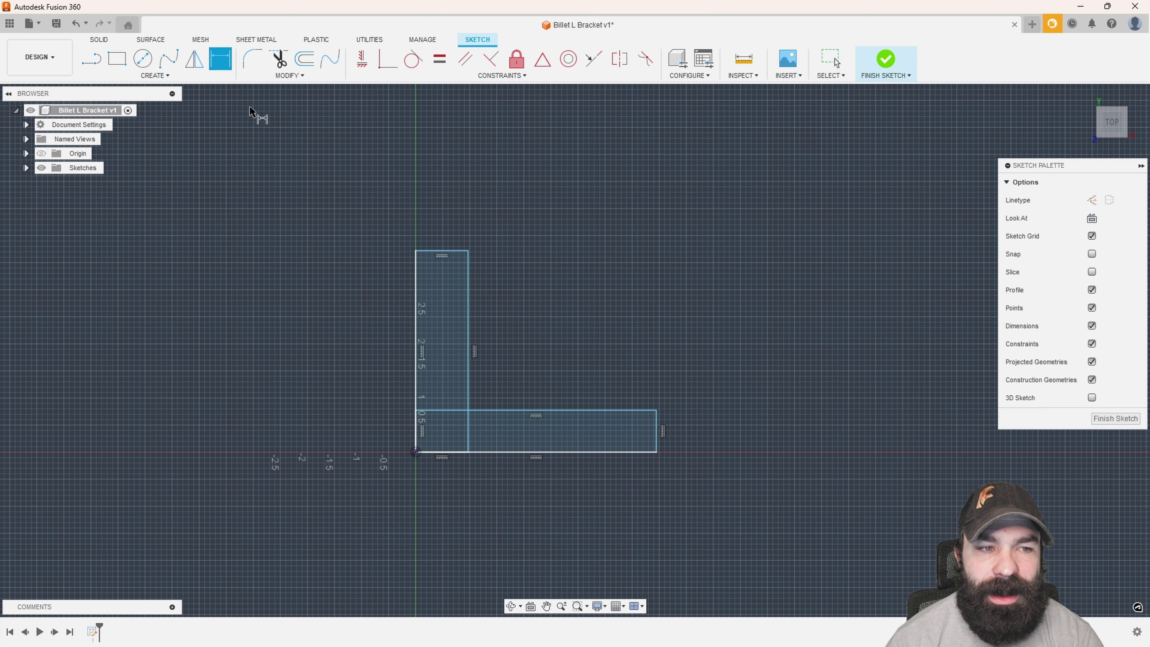
left_click(416, 335)
left_click(384, 337)
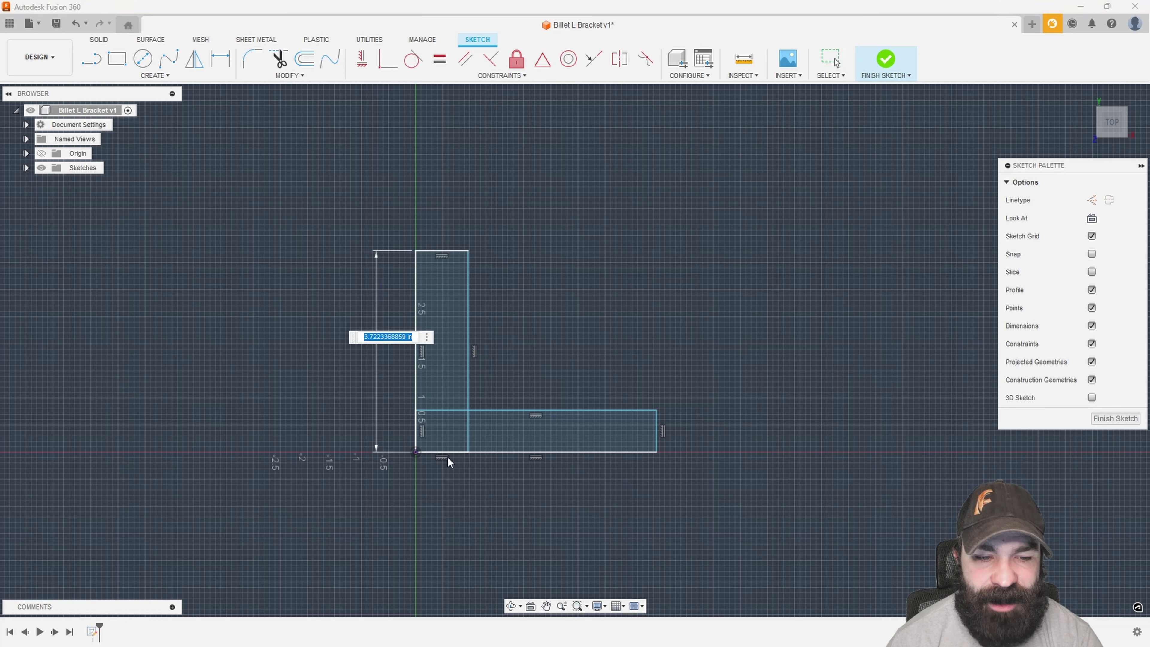
type("1")
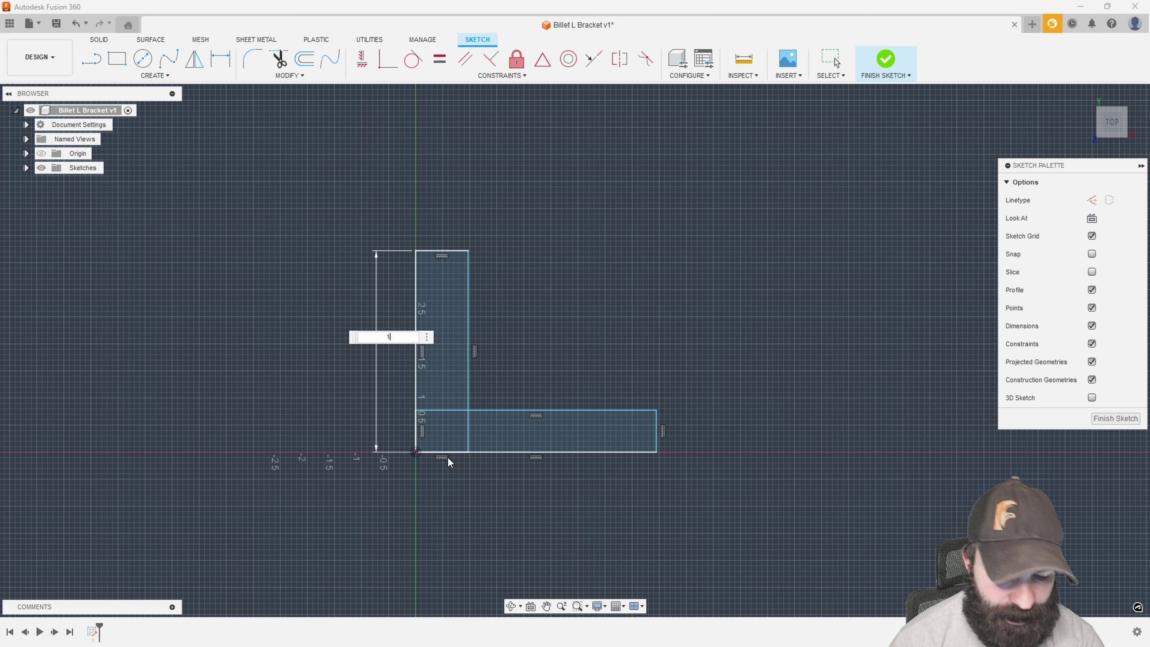
type(".5")
key("Return")
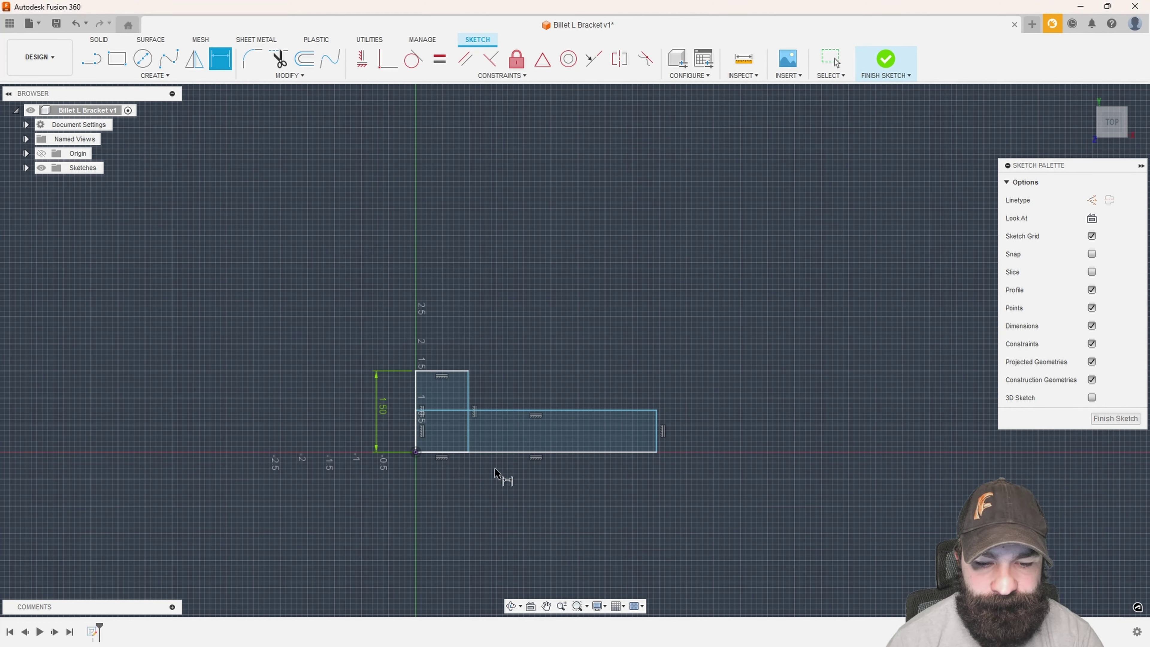
Dimension the horizontal rectangle's lower edge to a length of 1.5 in.
left_click(505, 452)
left_click(507, 481)
type("1")
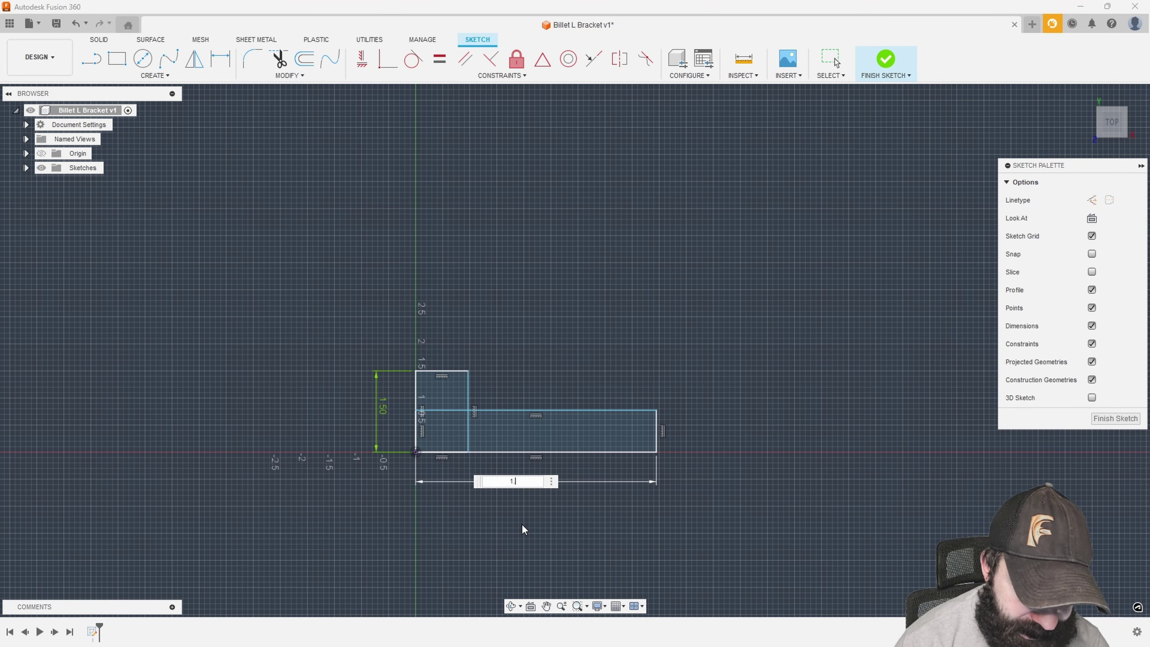
type(".5")
key("Return")
Dimension the short end edge of the horizontal rectangle to a thickness of 3/16 in.
scroll(523, 480, "up", 5)
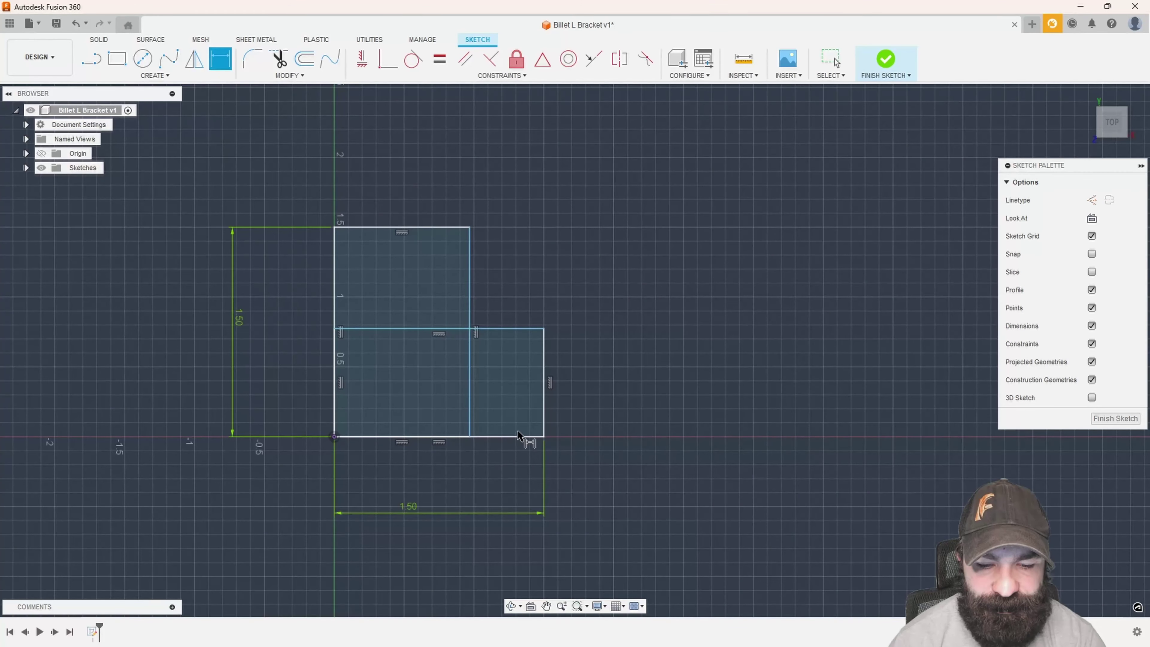
left_click(544, 417)
left_click(623, 431)
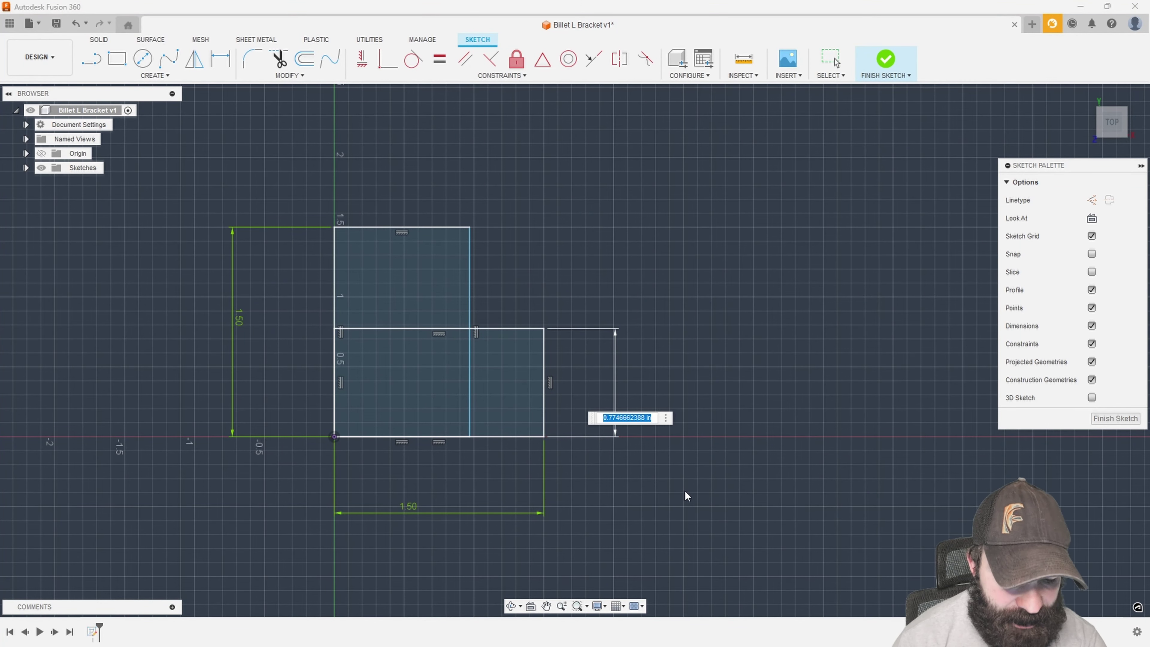
type("3/16")
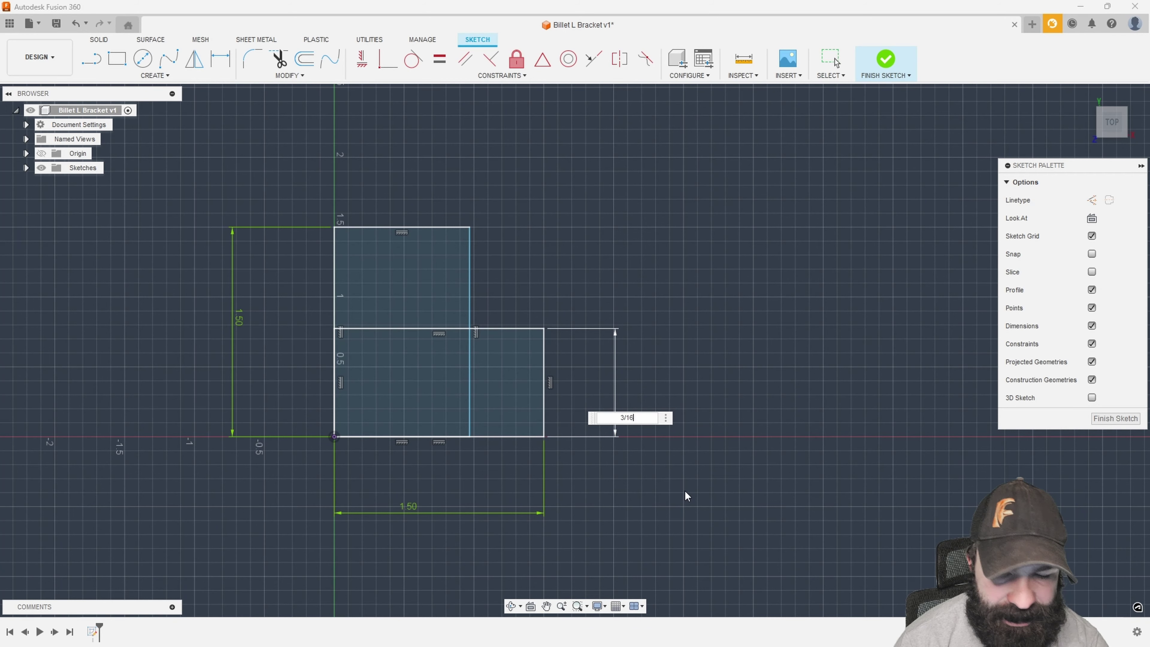
key("Return")
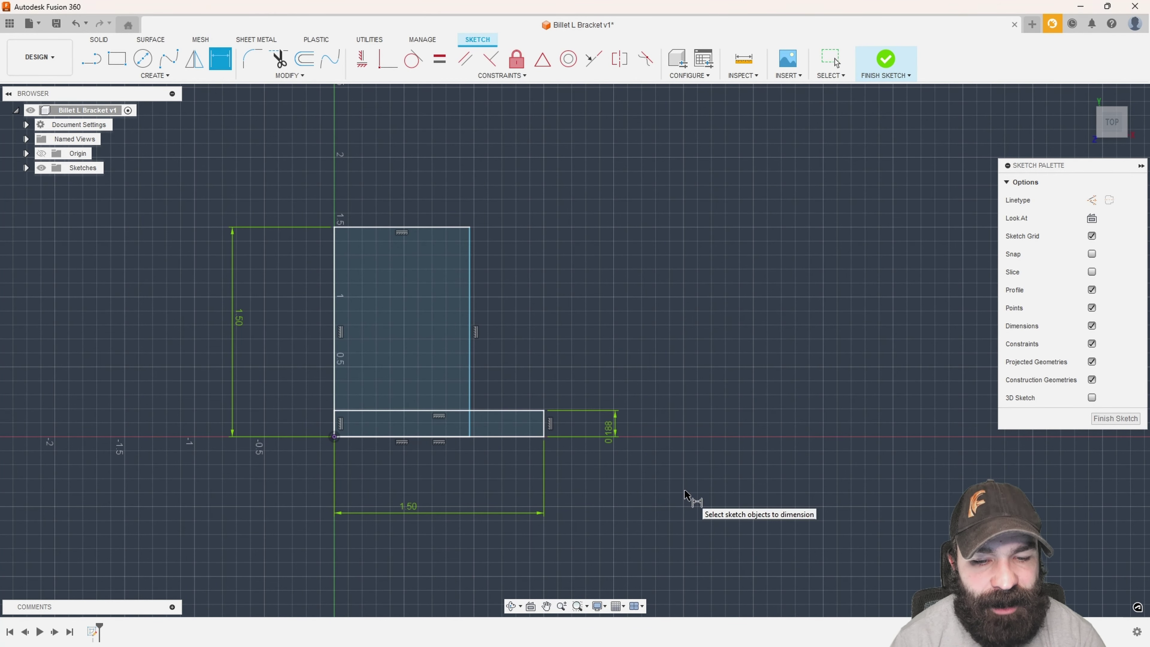
Dimension the upright rectangle's width by linking it to the horizontal leg's thickness dimension, and finish the sketch.
left_click(403, 228)
left_click(417, 194)
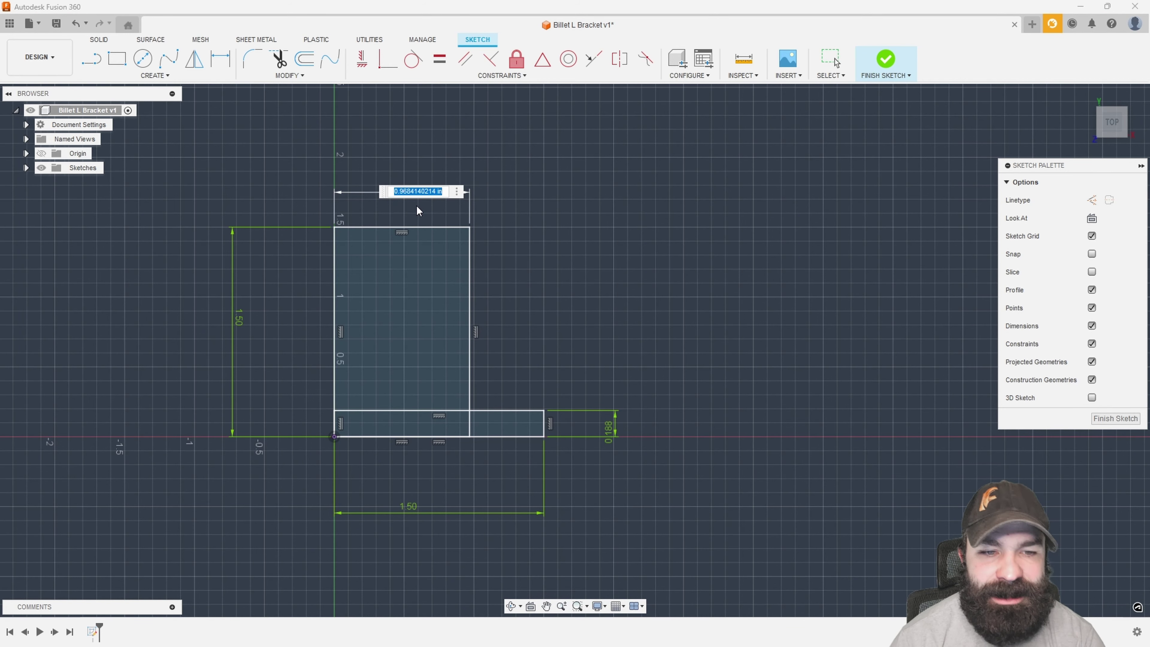
left_click(608, 428)
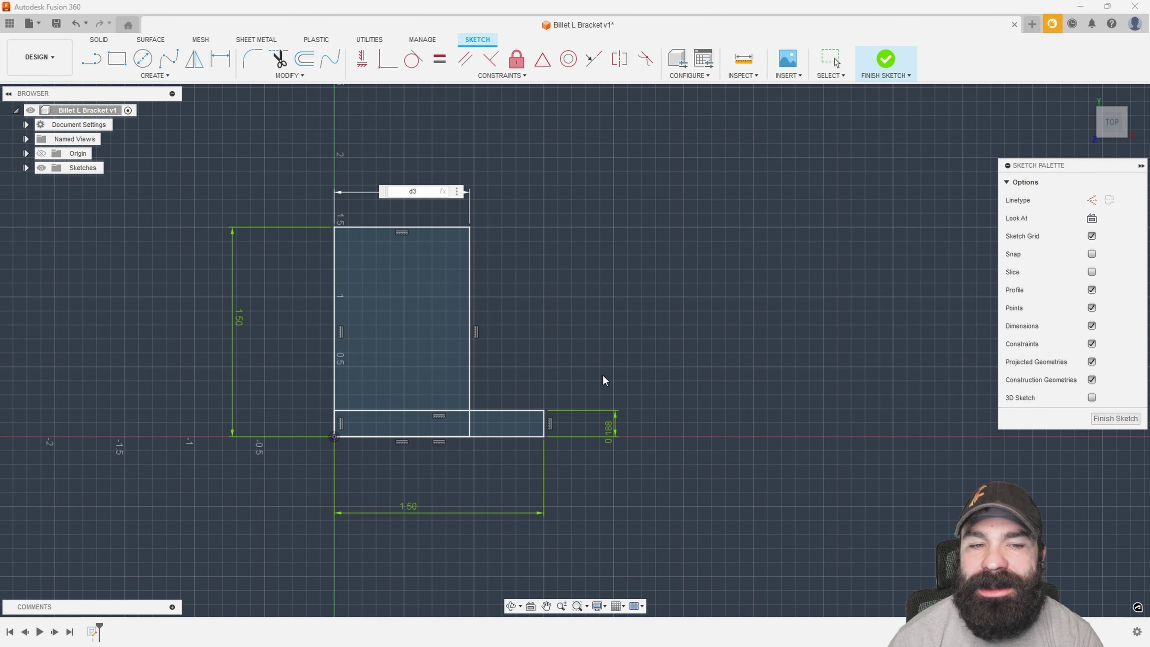
key("Return")
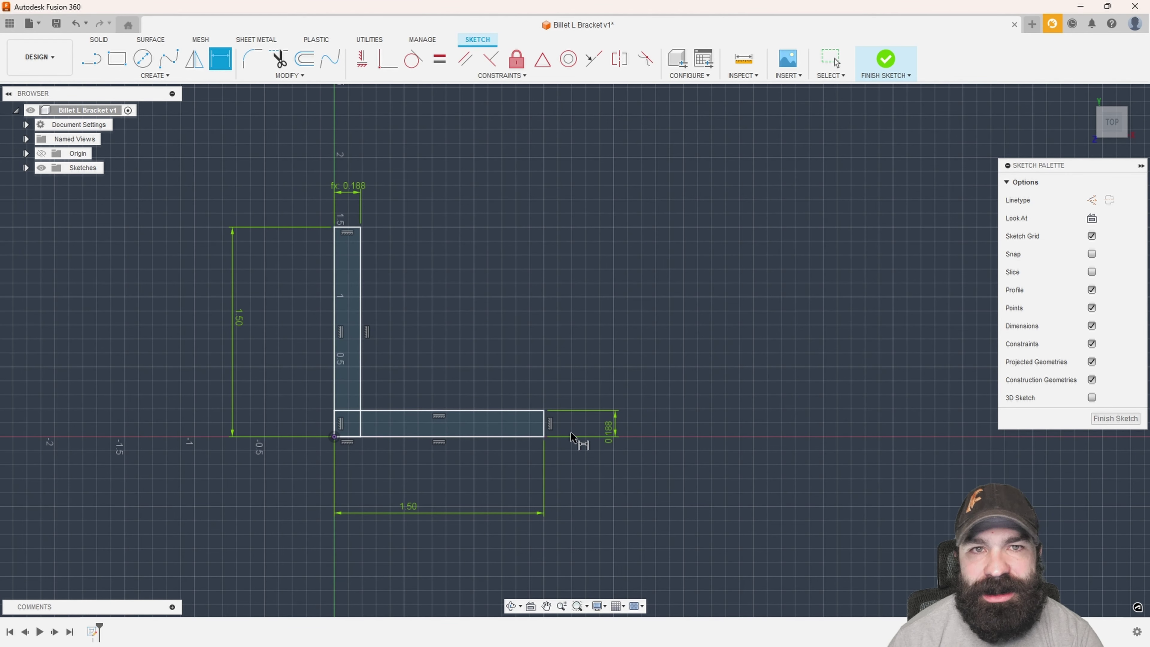
left_click(1115, 418)
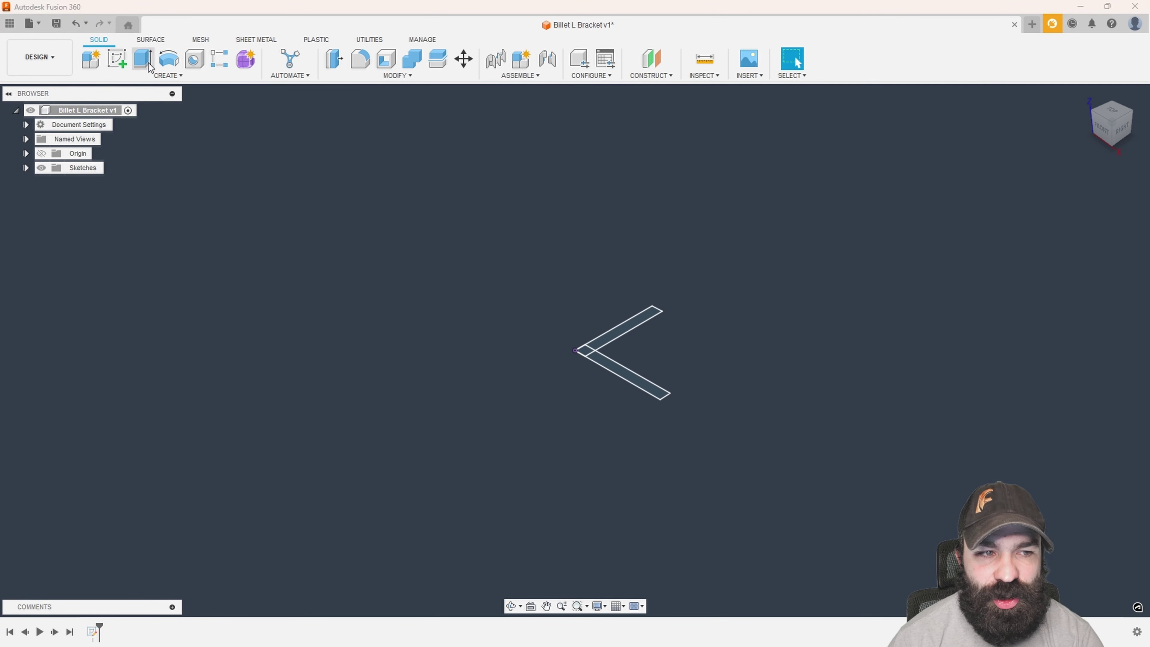
Extrude all three profiles of the L-shaped sketch 1.5 in as a new body.
left_click(150, 66)
left_click(599, 351)
left_click(636, 357)
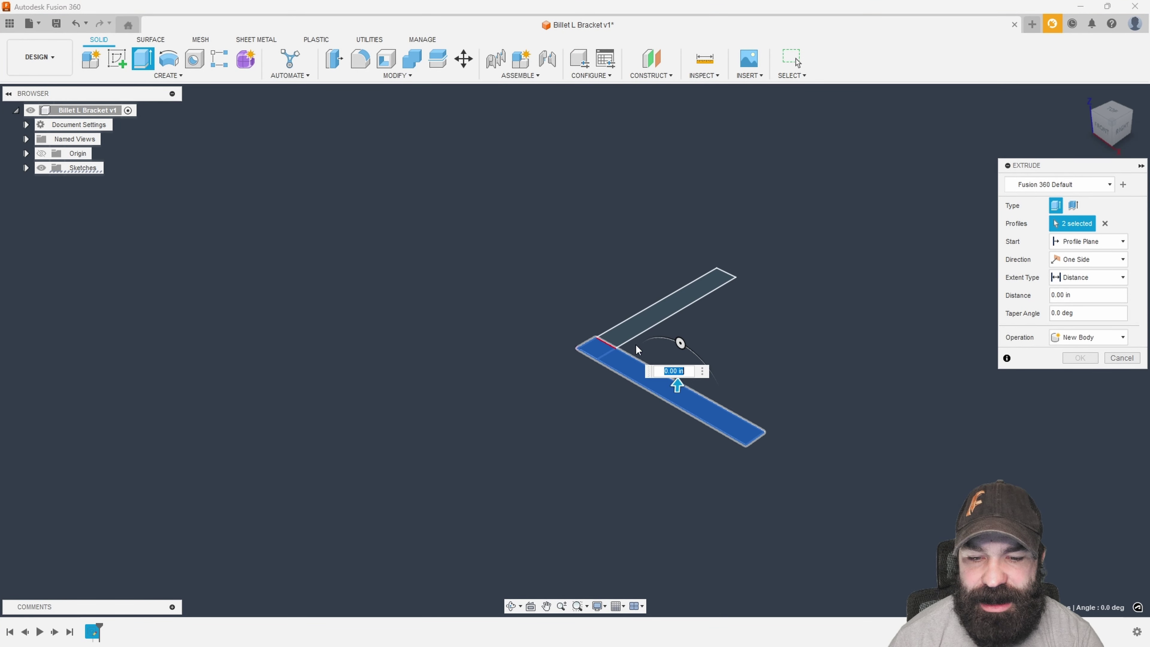
left_click(656, 310)
middle_click_drag(657, 310, 593, 283, "shift")
left_click_drag(595, 326, 598, 193)
middle_click_drag(362, 236, 575, 279, "shift")
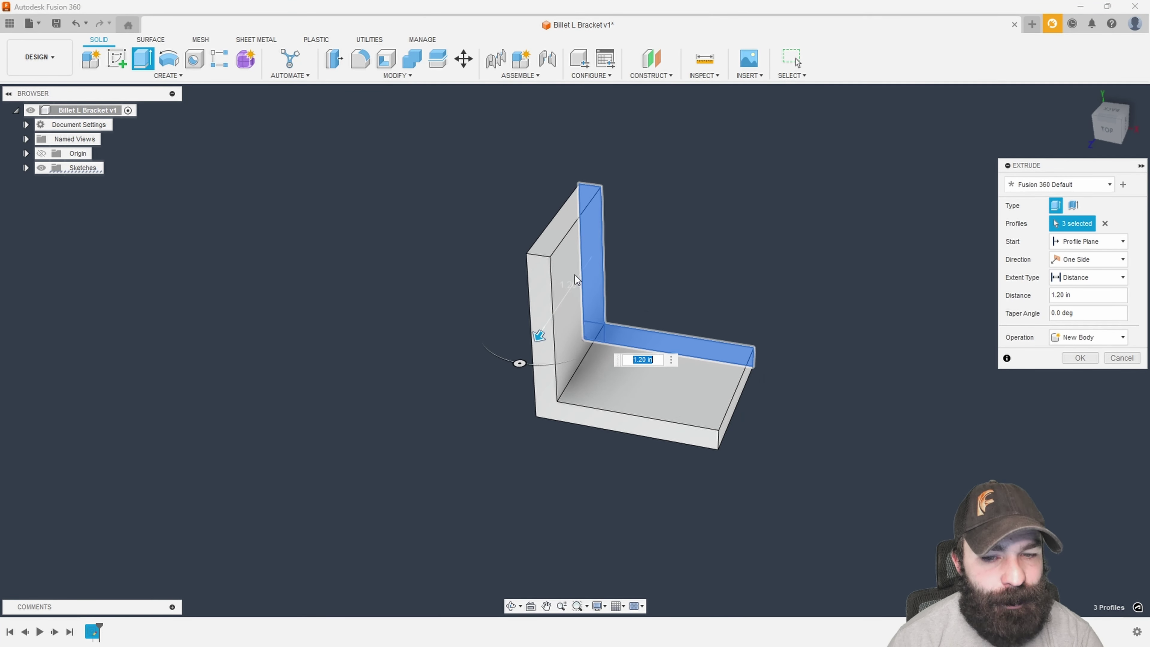
type("1.5")
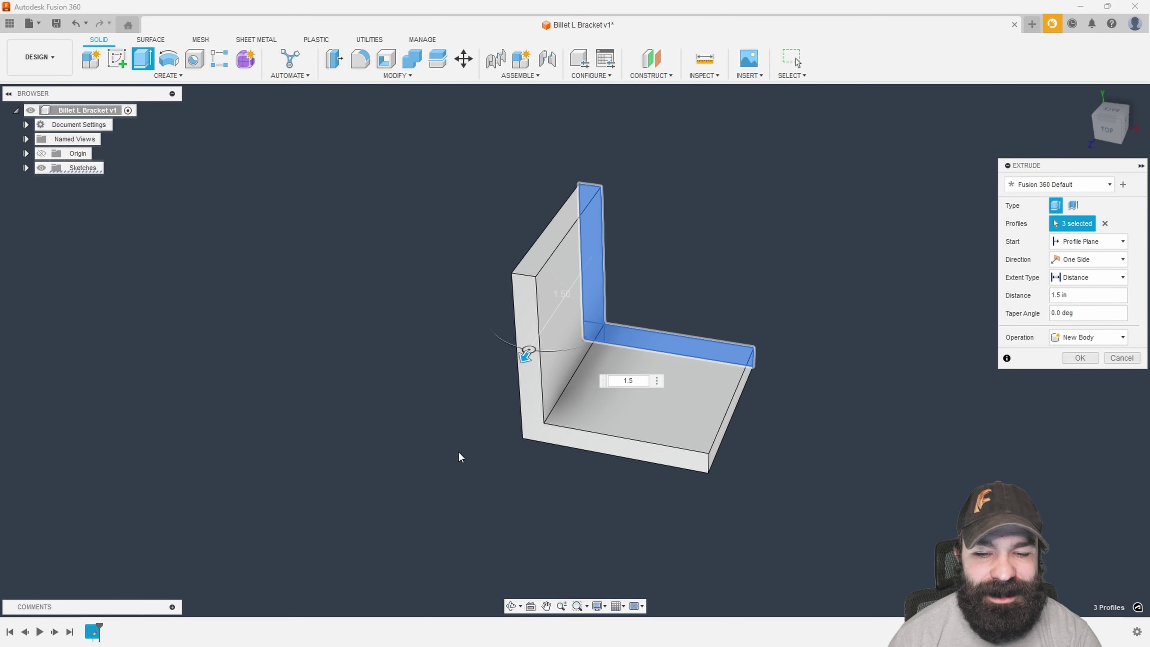
left_click(1080, 358)
Start a new sketch on the inner face of the bracket's upright leg, with both legs in view.
middle_click_drag(948, 357, 926, 365, "shift")
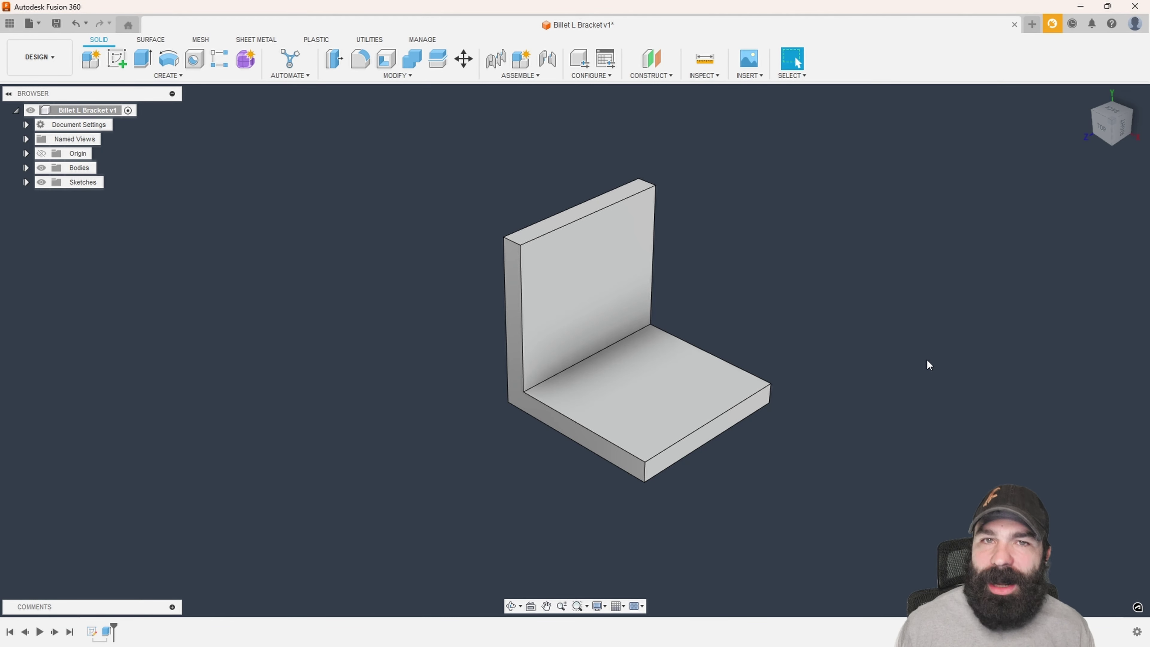
left_click(114, 63)
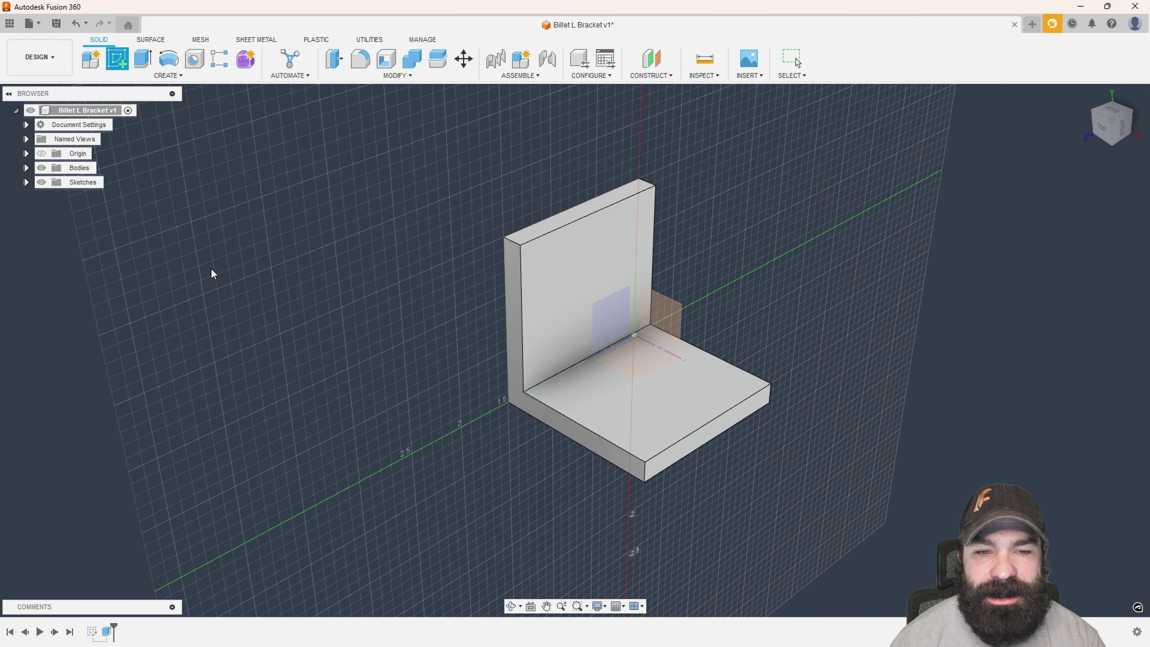
left_click(560, 290)
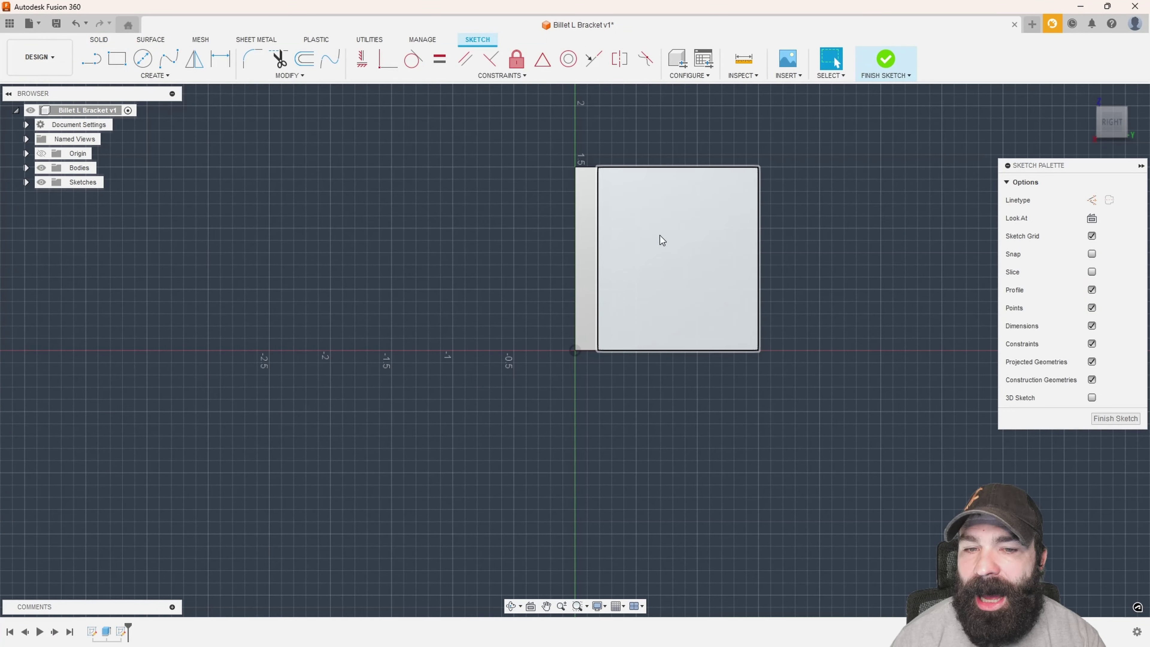
middle_click_drag(660, 236, 665, 267, "shift")
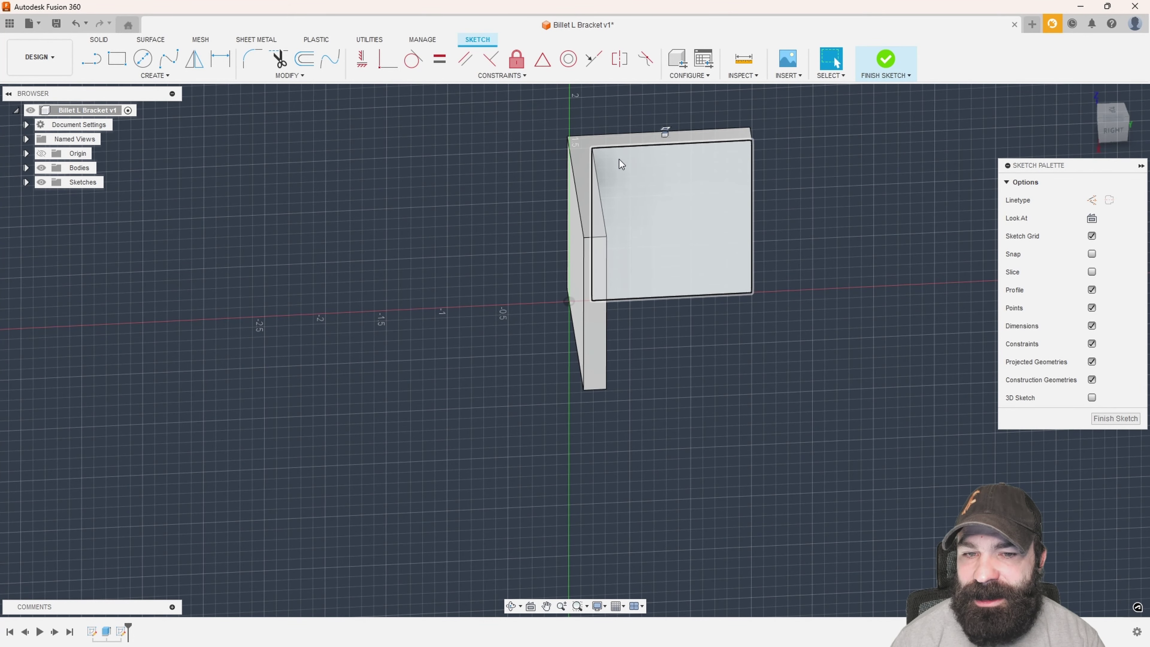
middle_click_drag(618, 160, 617, 219, "shift")
middle_click_drag(608, 180, 638, 198, "shift")
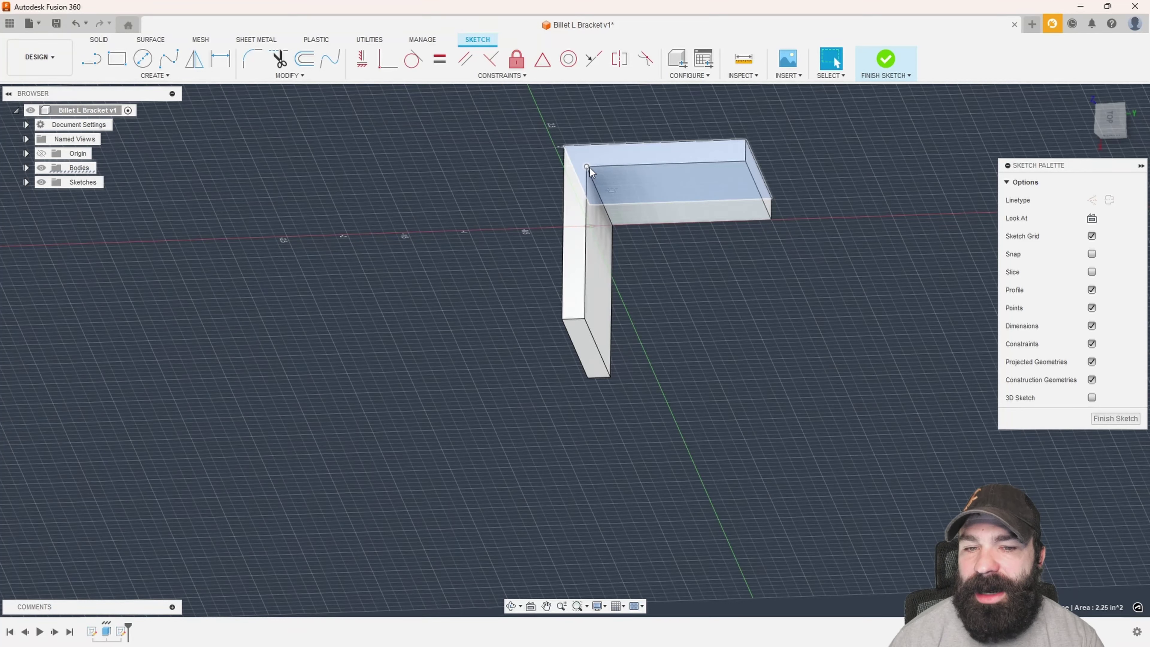
middle_click_drag(635, 267, 721, 289, "shift")
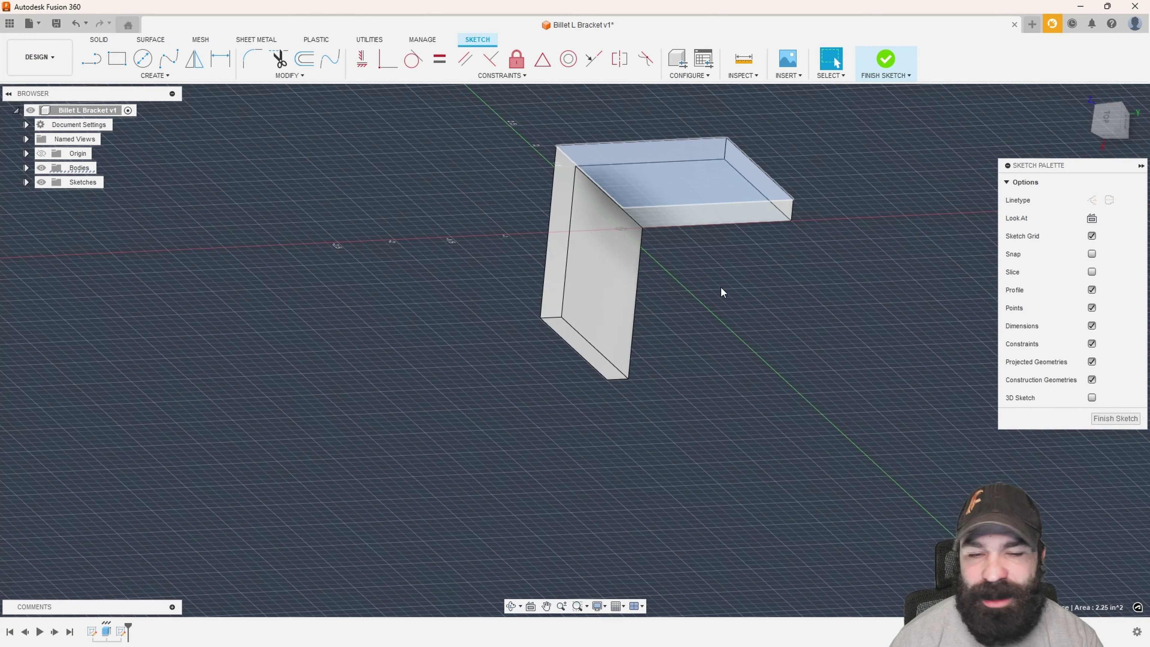
middle_click_drag(795, 365, 665, 214, "shift")
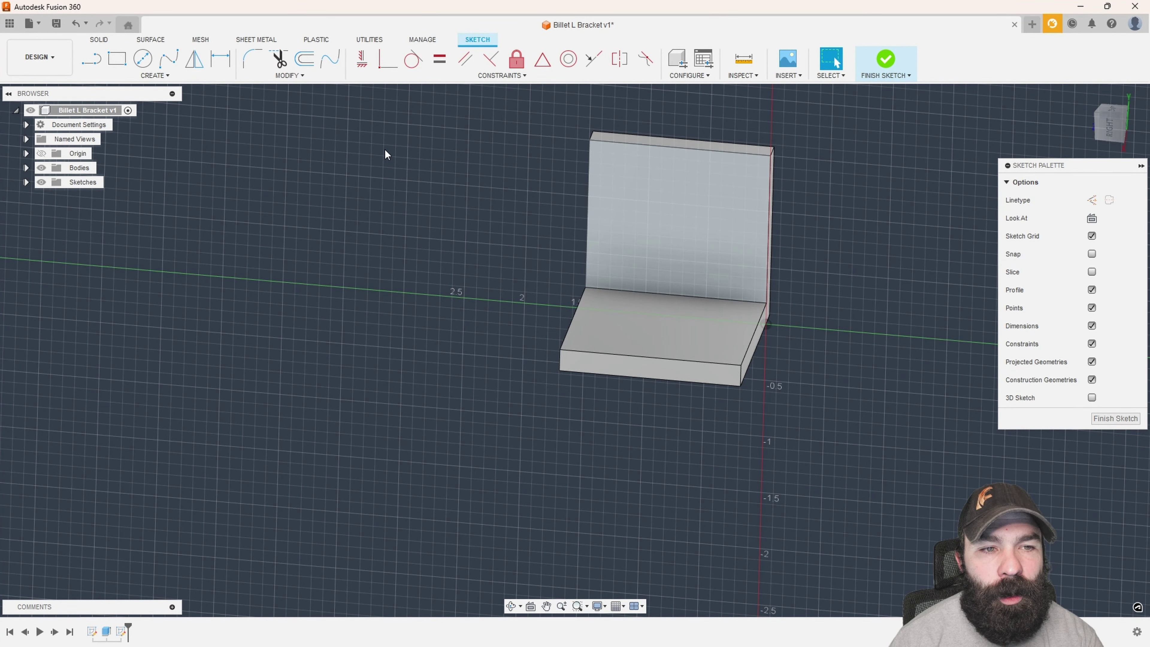
Draw a center-diameter circle near the middle of the upright leg's inner face.
left_click(143, 58)
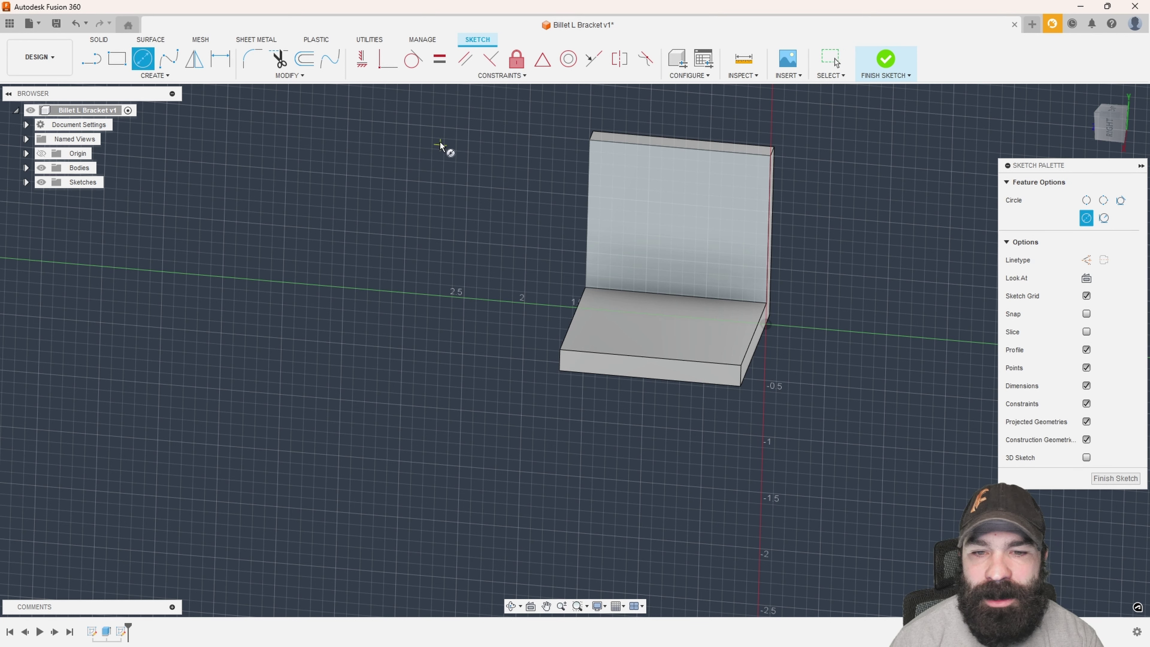
left_click(674, 222)
middle_click_drag(693, 252, 692, 227, "shift")
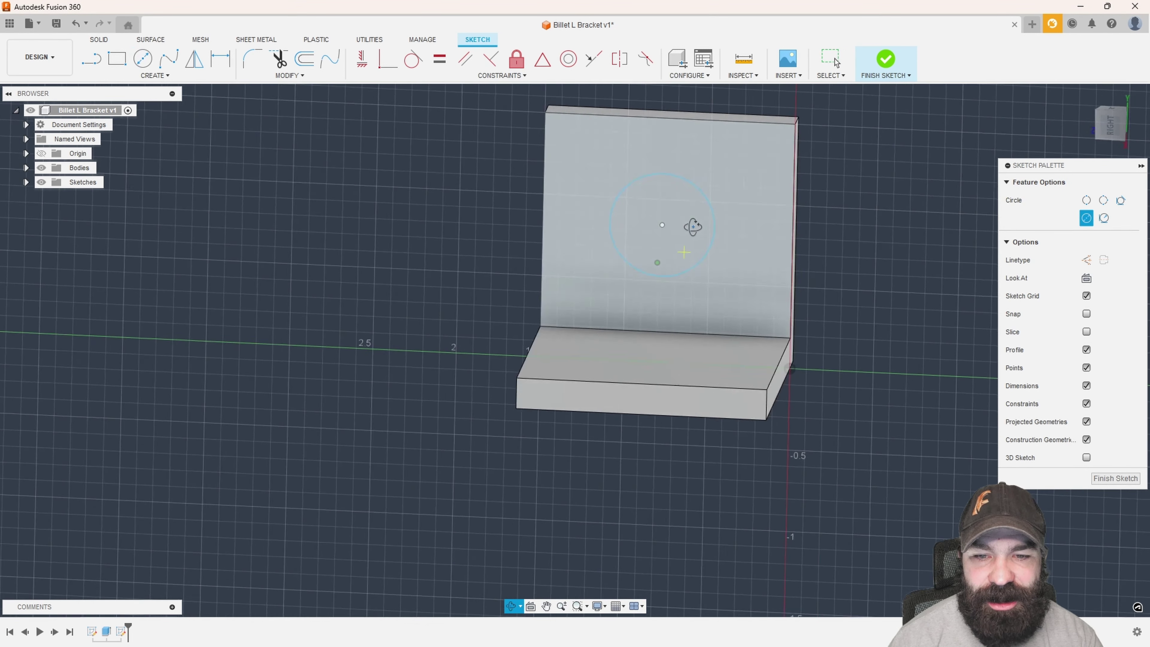
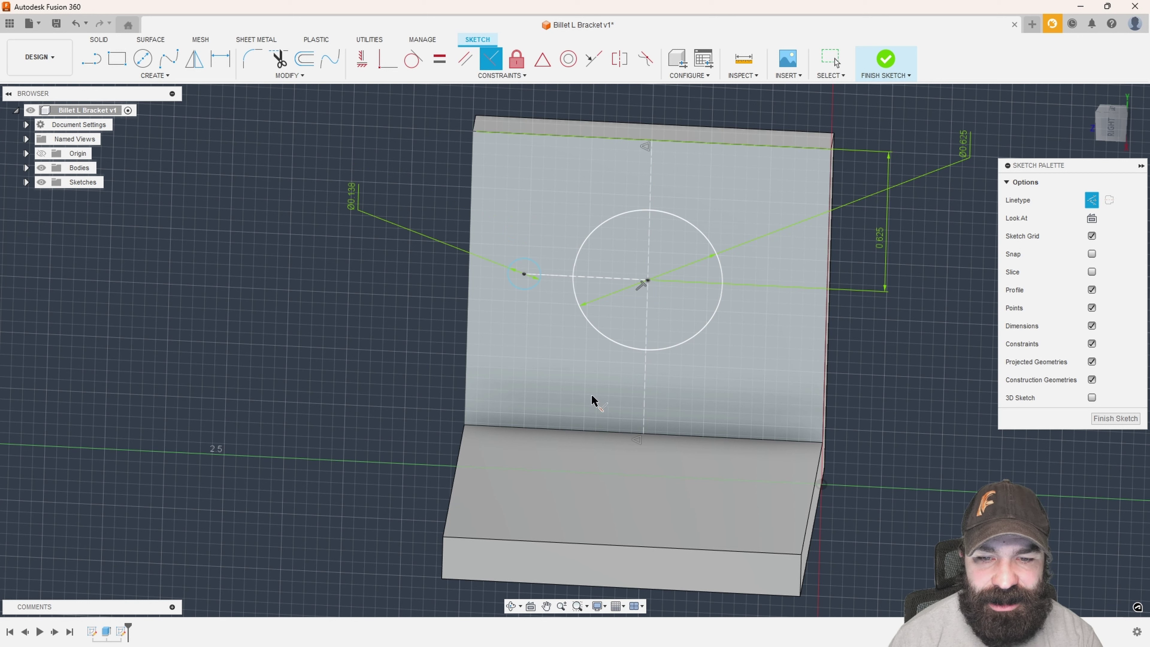
Dimension the horizontal distance between the small circle's center and the large circle's center as 0.5 in.
key("Escape")
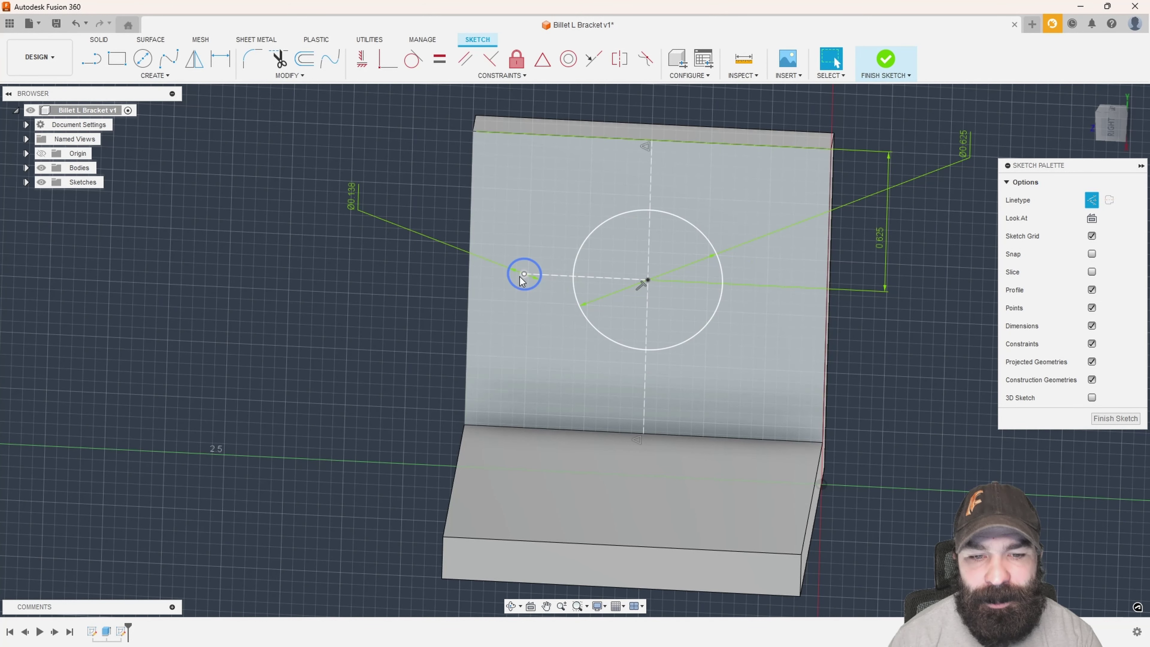
mouse_move(523, 274)
left_mouse_down()
mouse_move(399, 280)
mouse_move(573, 288)
mouse_move(495, 285)
mouse_move(511, 289)
left_mouse_up()
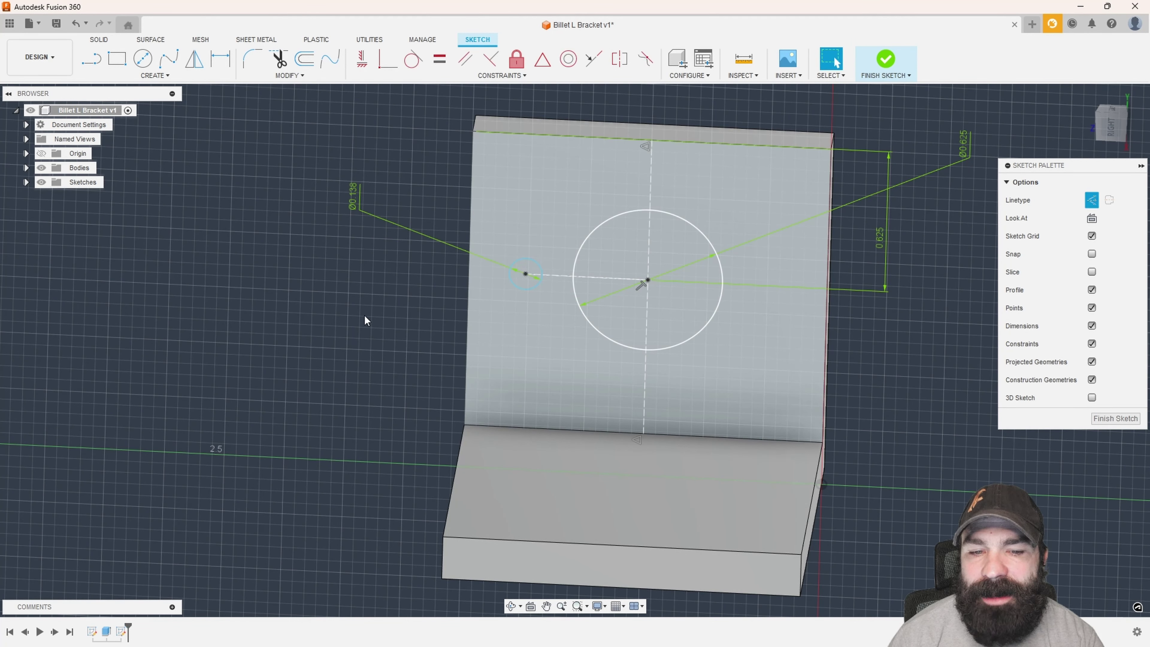
key("d")
left_click(525, 273)
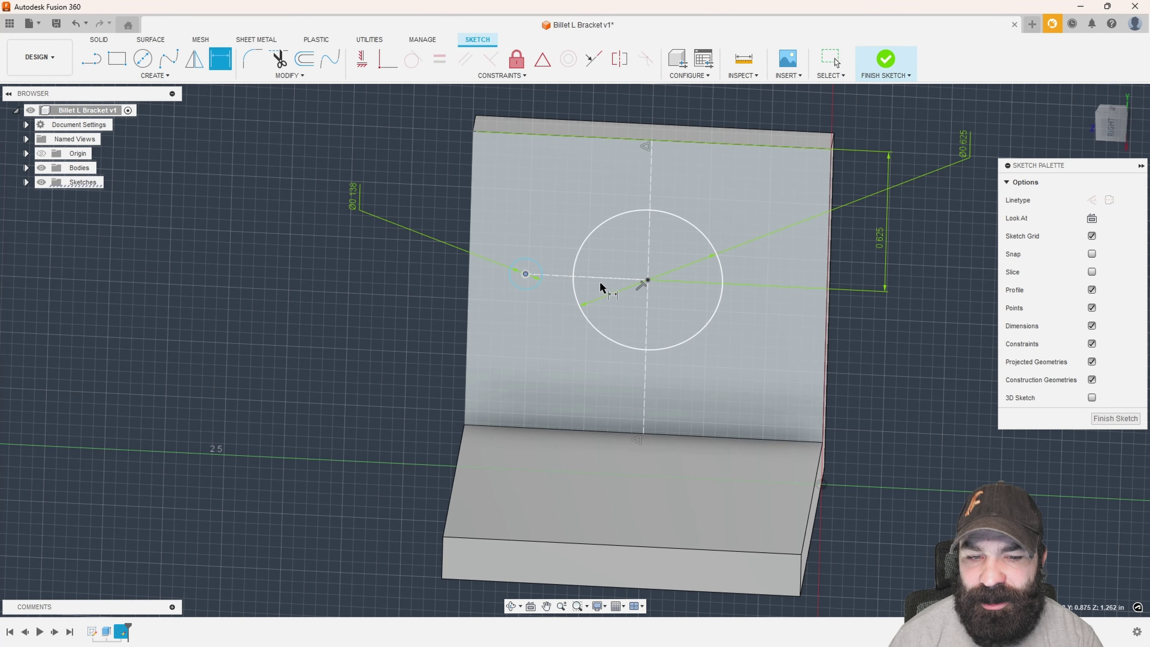
left_click(648, 279)
left_click(577, 372)
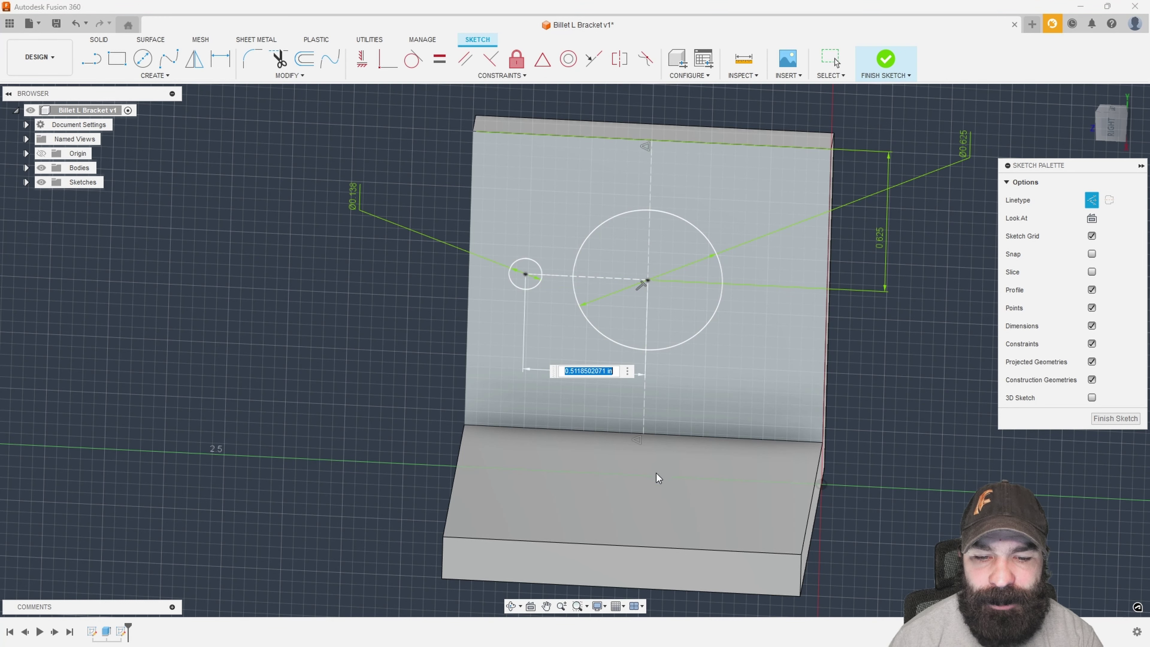
type(".5")
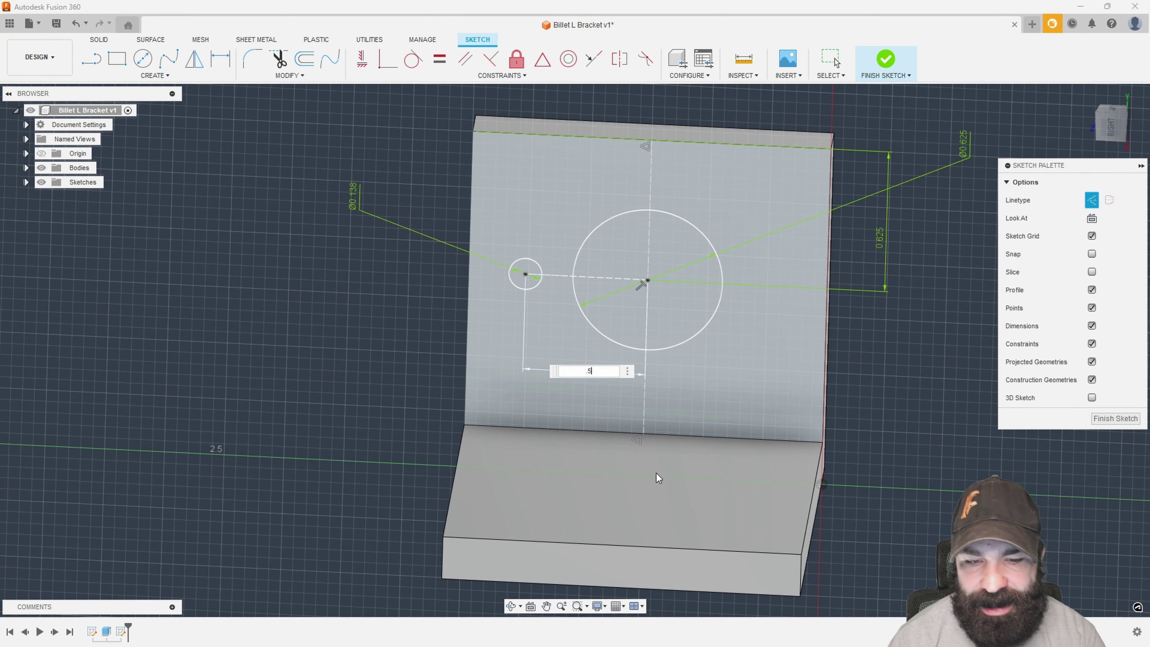
key("Return")
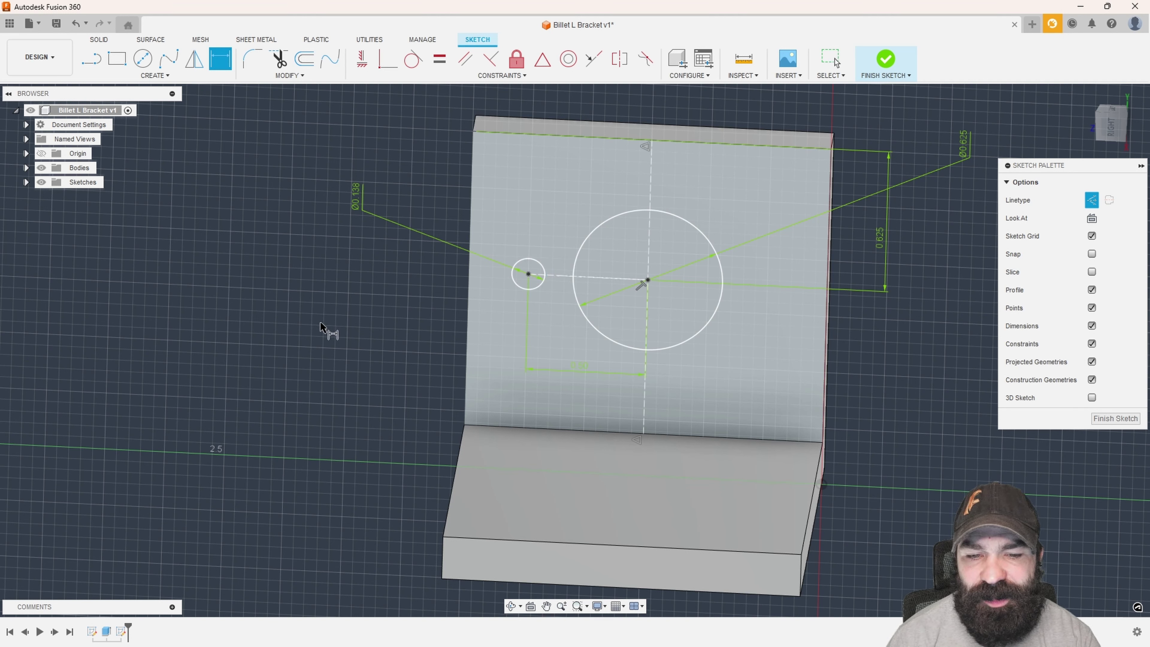
key("Escape")
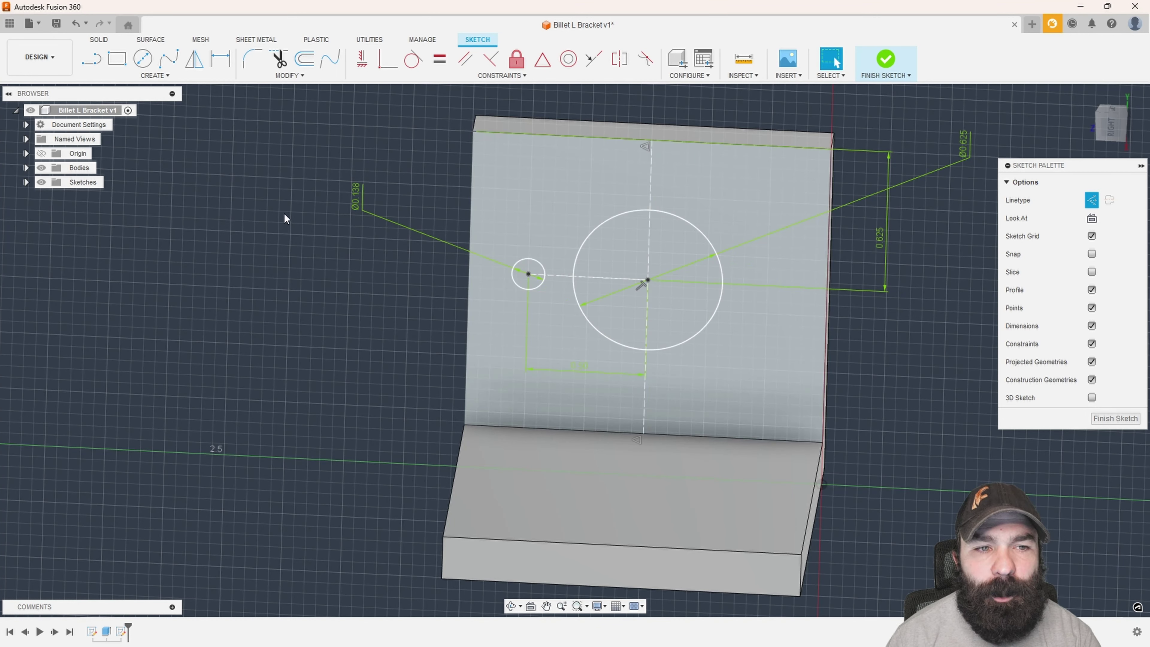
Mirror the small circle about the vertical construction centerline of the upright leg.
left_click(196, 61)
left_click(515, 286)
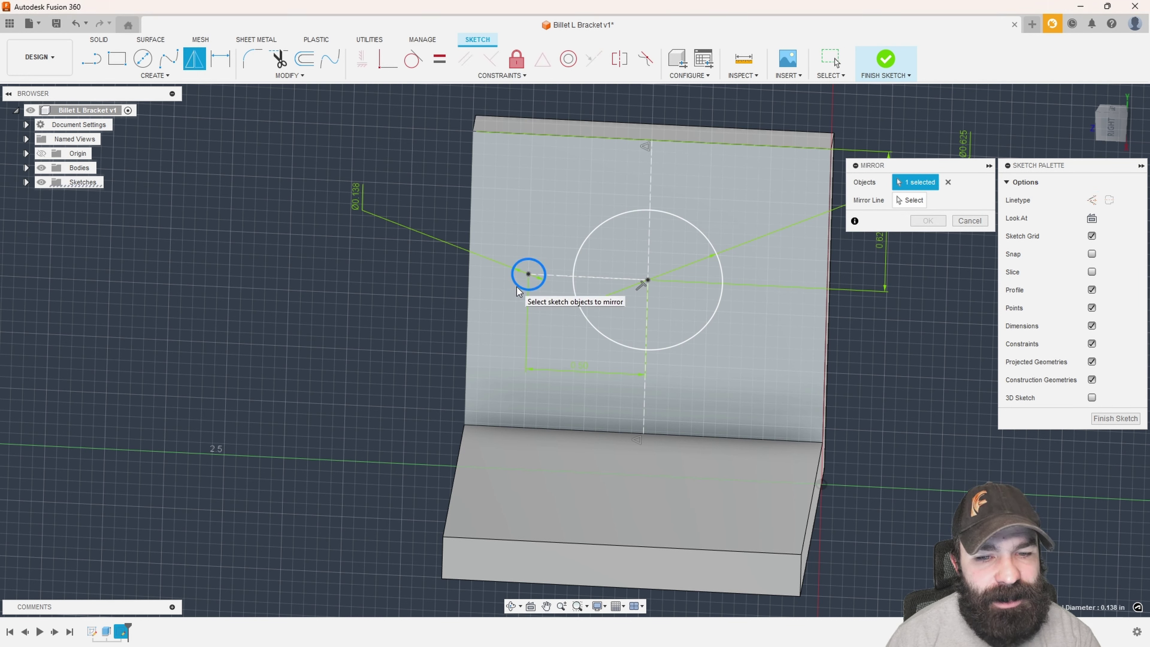
left_click(895, 202)
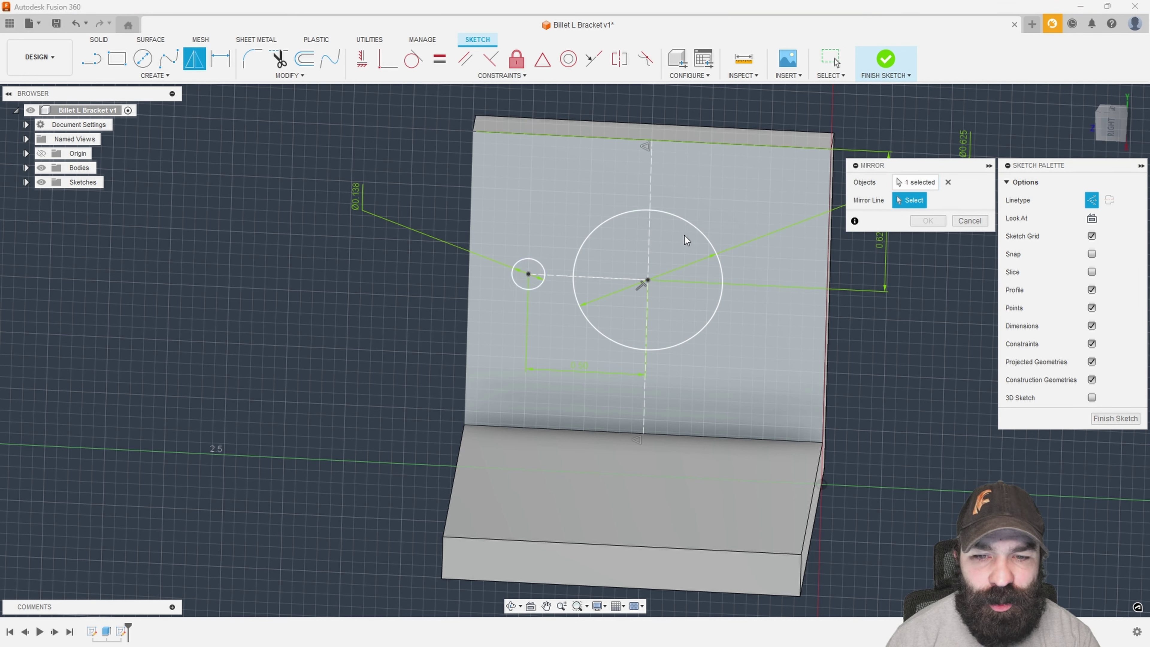
left_click(650, 239)
left_click(922, 225)
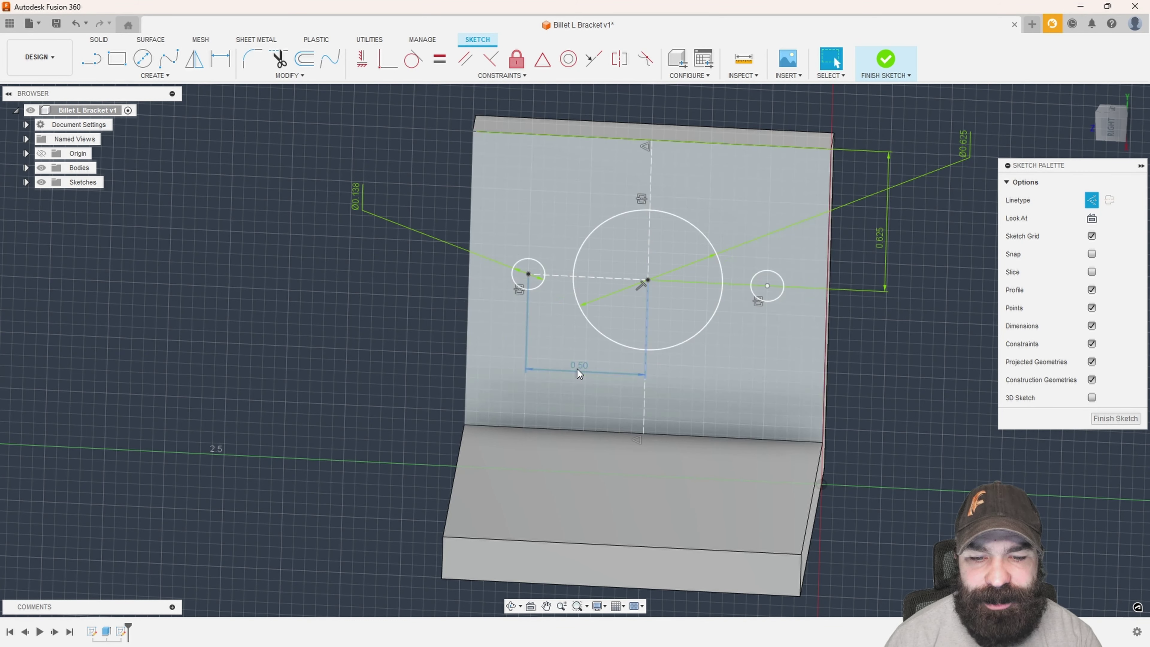
Set the distance between the small and large circle centers to 0.55 in.
double_click(576, 369)
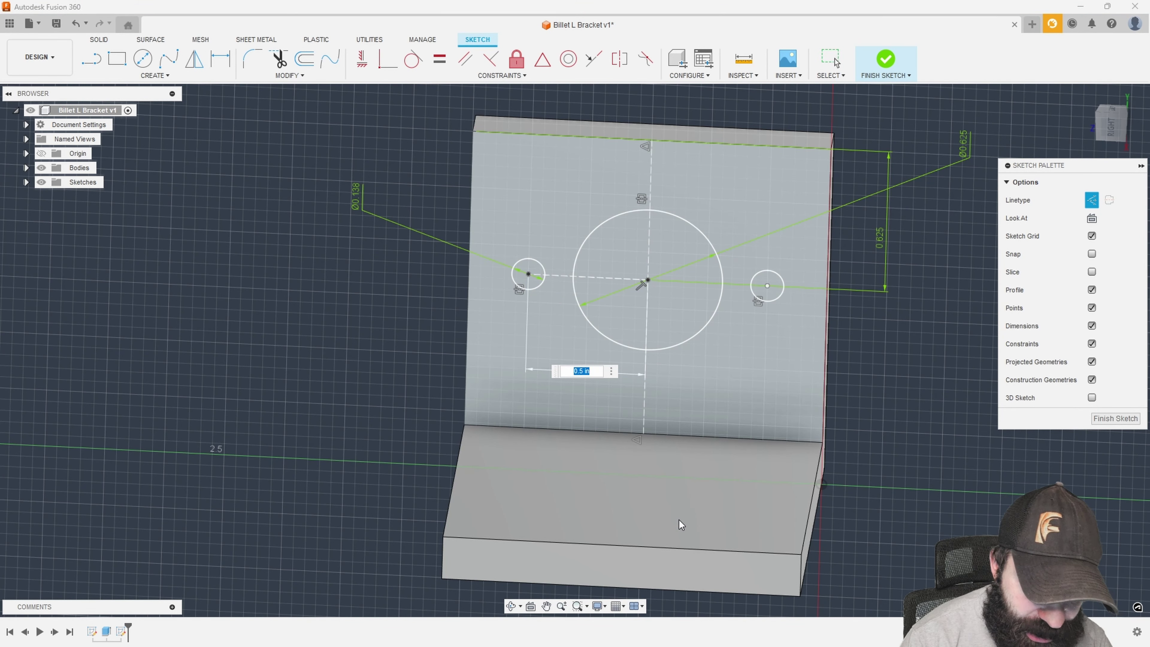
type(".55")
key("Return")
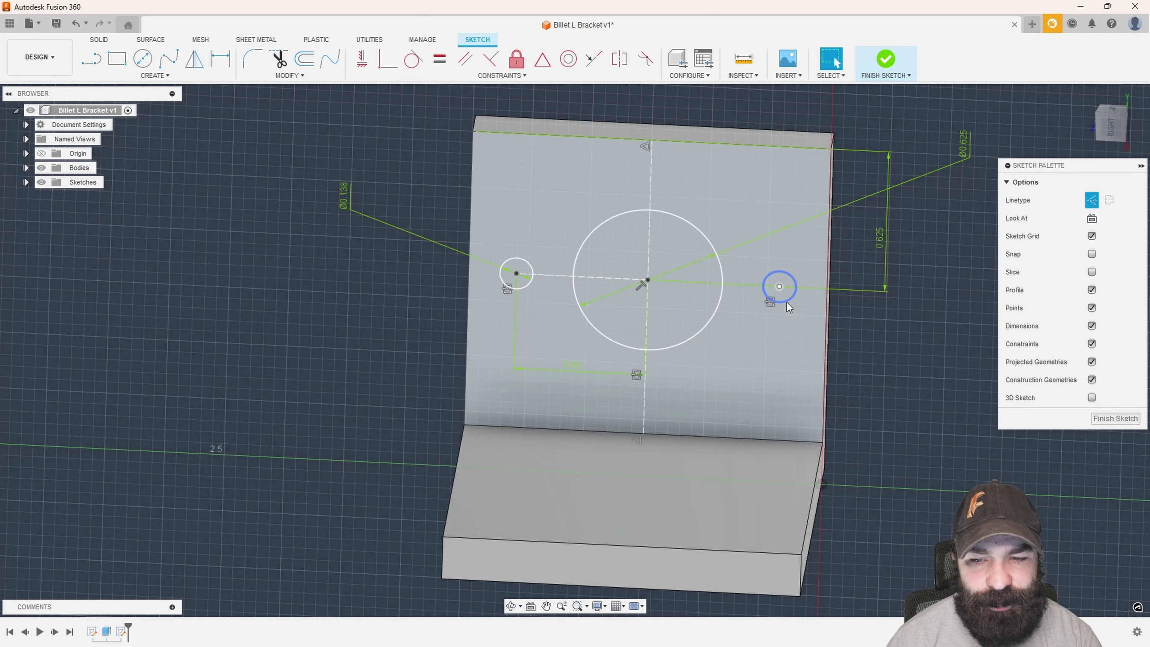
key("Escape")
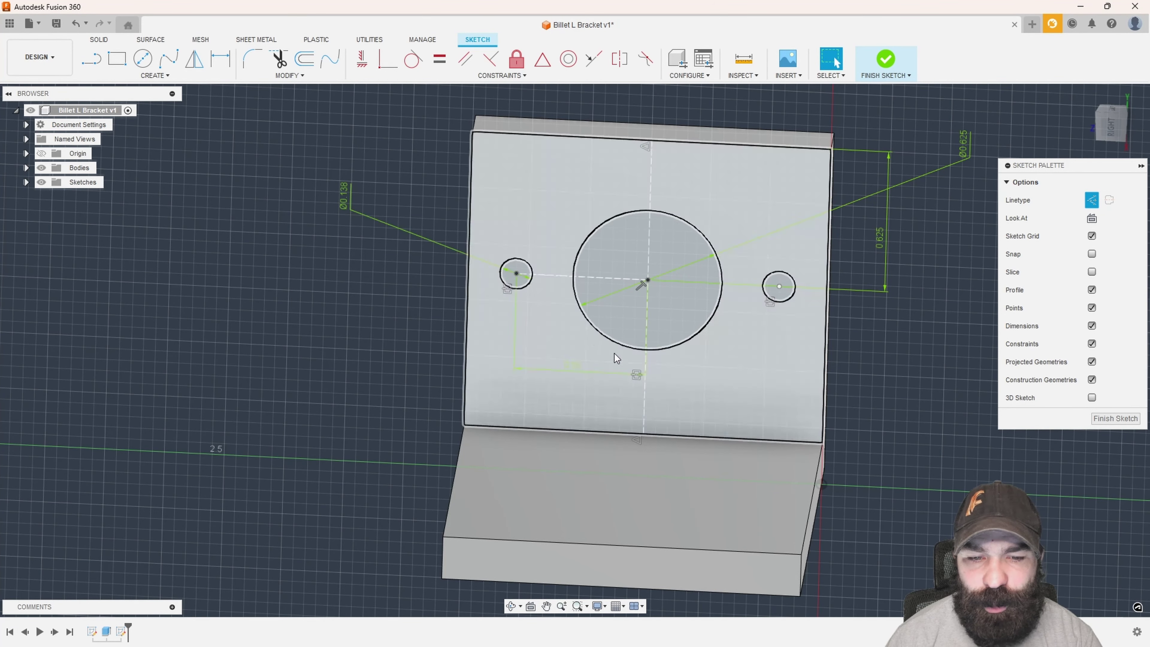
key("e")
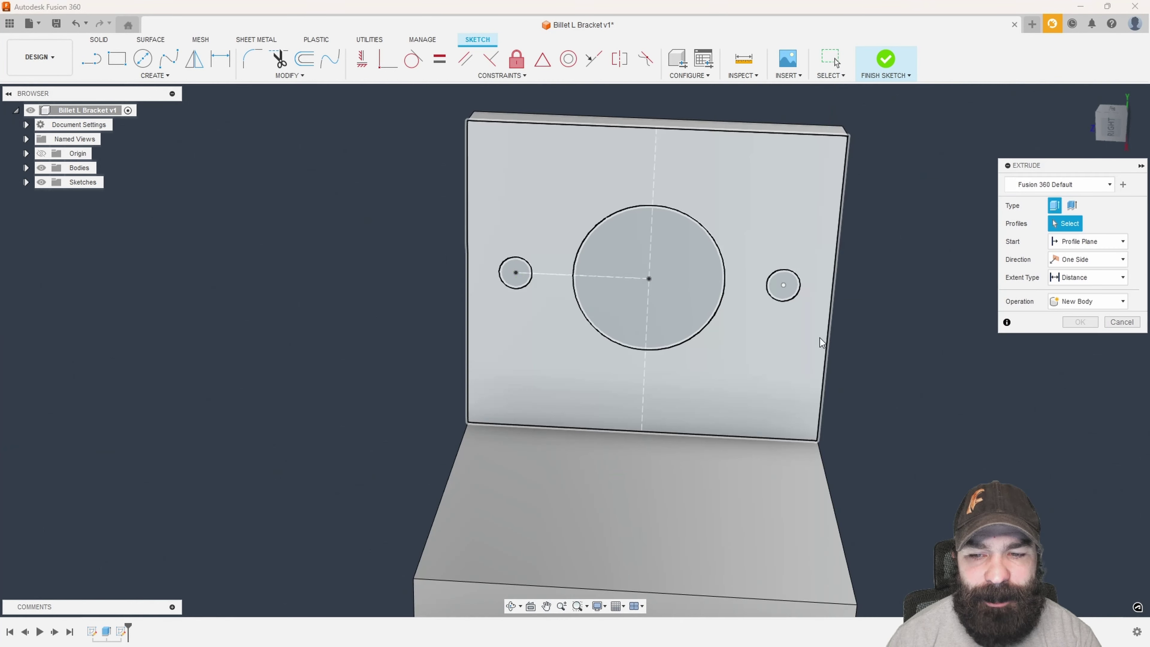
left_click(694, 298)
left_click(515, 272)
middle_click_drag(515, 273, 651, 302, "shift")
left_click_drag(652, 252, 747, 225)
middle_click_drag(823, 370, 838, 308, "shift")
left_click_drag(914, 271, 800, 273)
middle_click_drag(972, 275, 950, 330, "shift")
left_click(1104, 223)
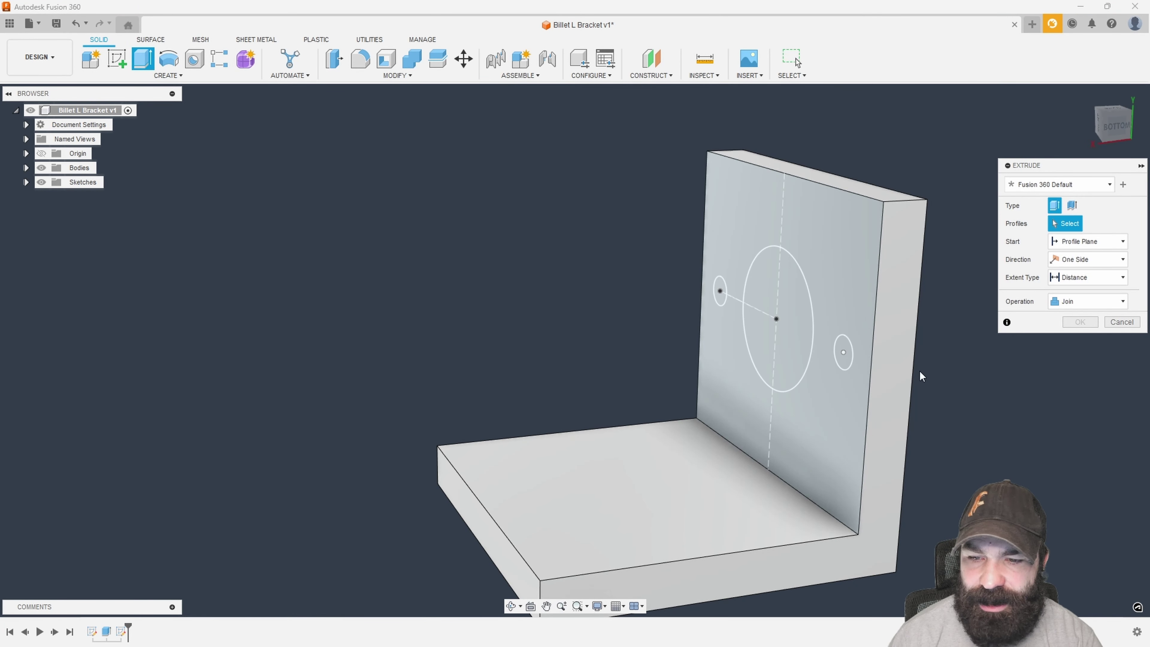
scroll(770, 317, "up", 3)
left_click(837, 346)
left_click(747, 314)
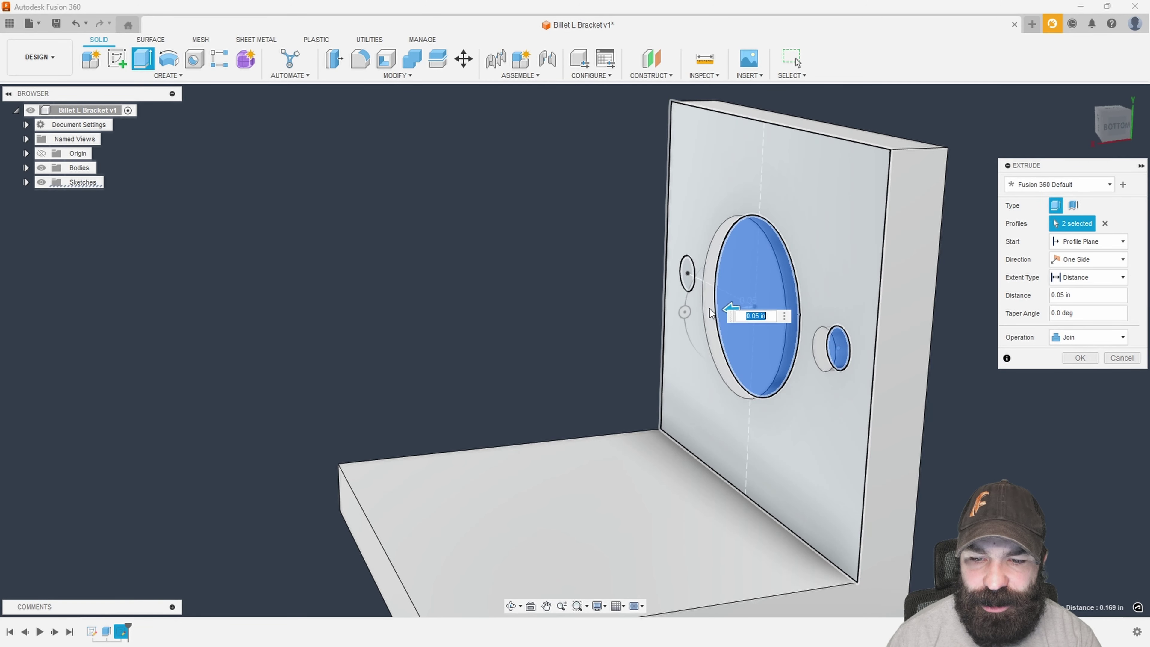
left_click(709, 297)
left_click(1121, 357)
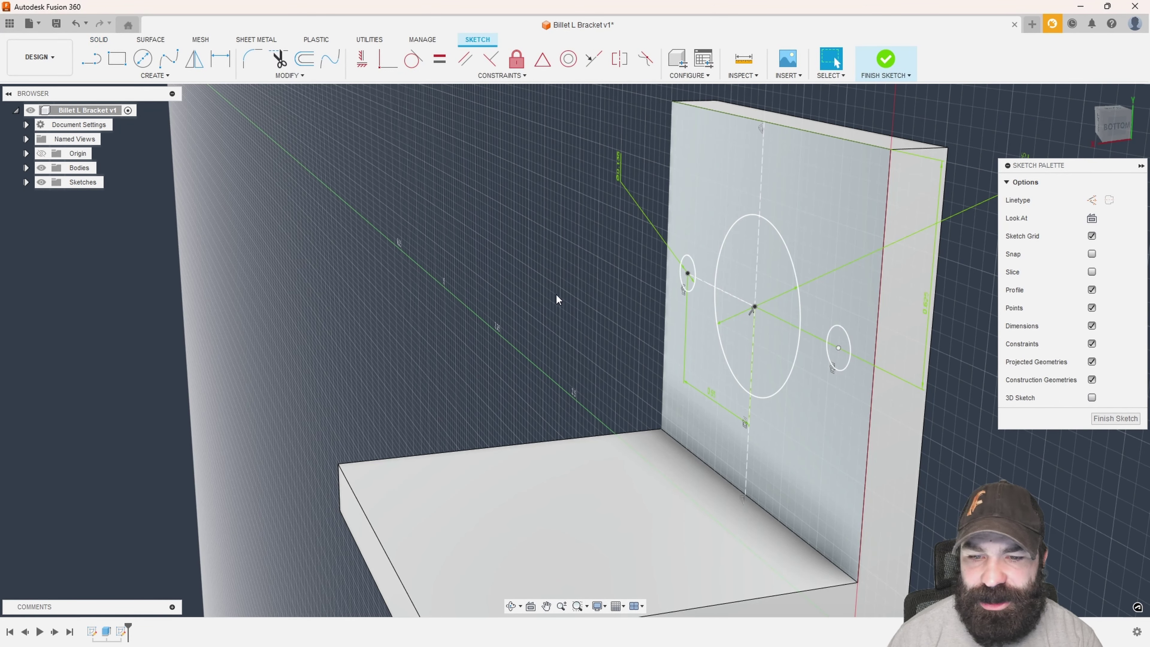
Finish the sketch and extrude all three circles -0.188 in as a cut through the upright leg.
left_click(1115, 418)
left_click(142, 58)
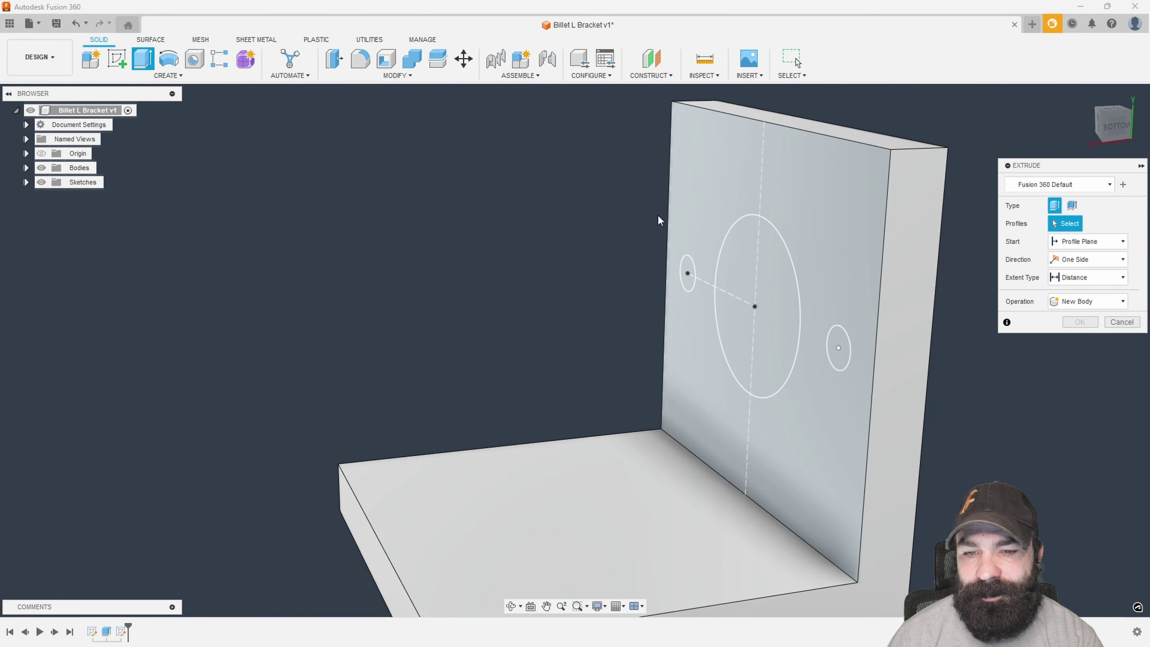
left_click(687, 273)
left_click(769, 326)
left_click(838, 348)
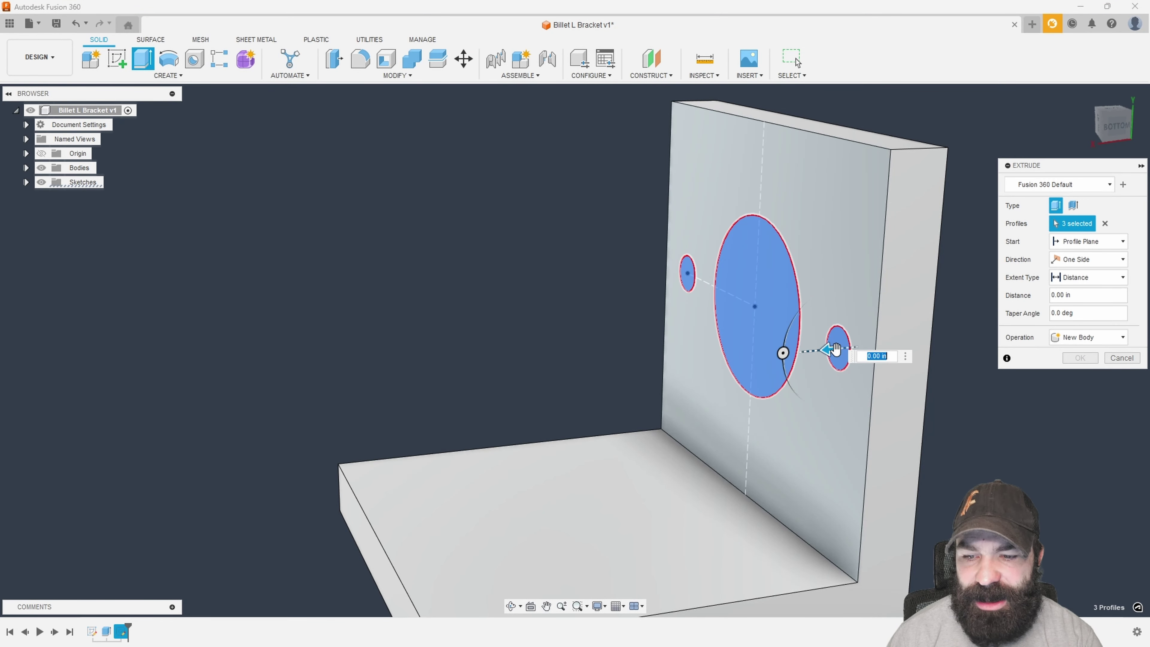
middle_click_drag(838, 347, 749, 346, "shift")
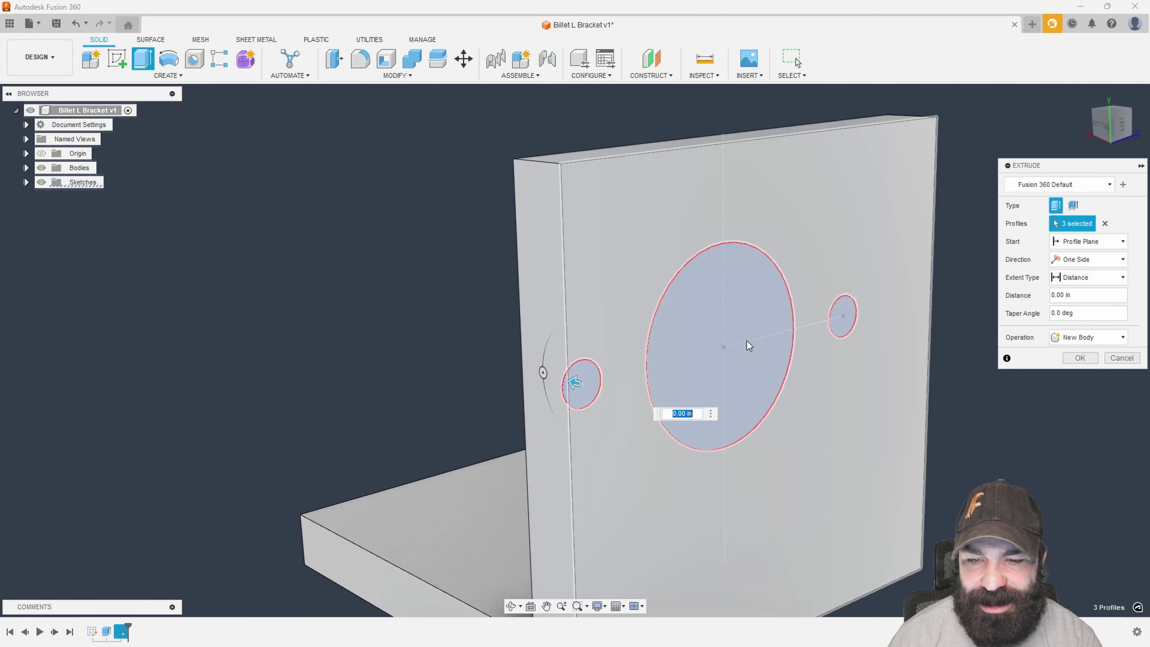
type("-0.188")
key("Return")
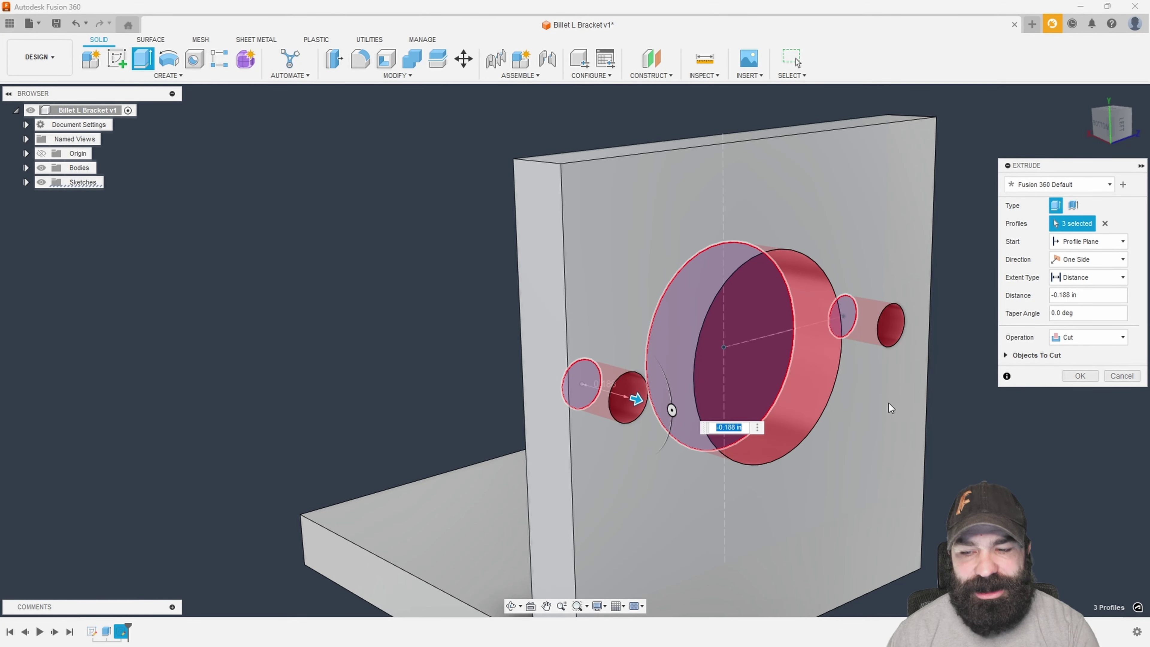
mouse_move(892, 420)
middle_mouse_down("shift")
mouse_move(877, 393)
mouse_move(903, 427)
middle_mouse_up("shift")
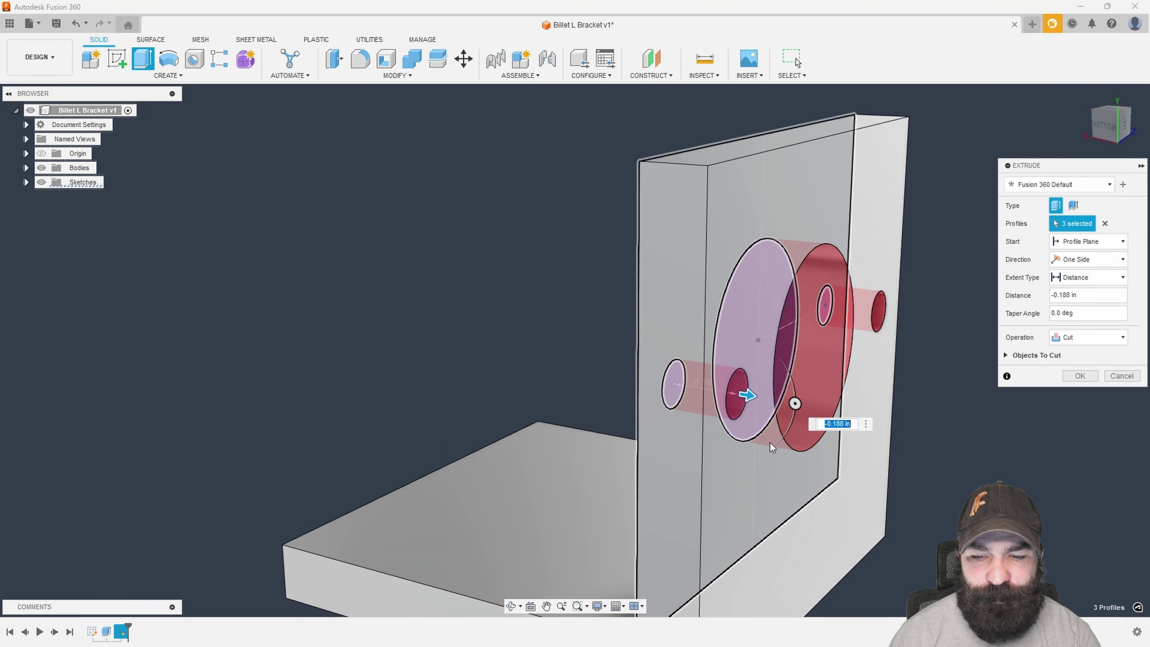
left_click(1080, 375)
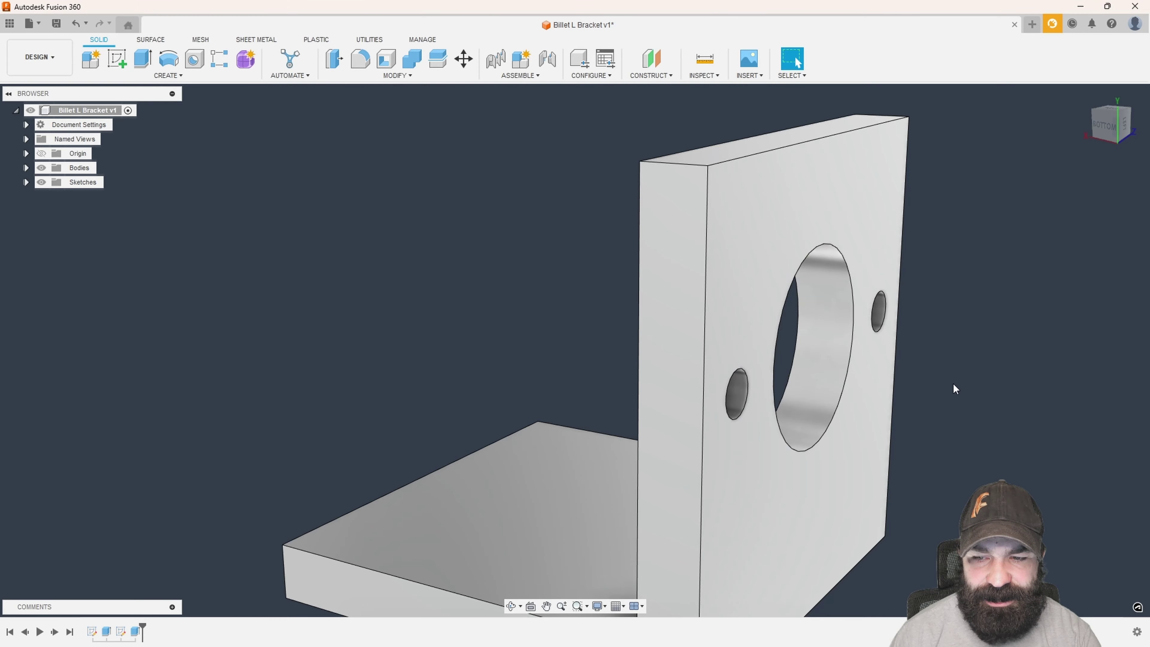
Start a new sketch on the upper face of the bracket's horizontal leg.
middle_click_drag(953, 385, 991, 396, "shift")
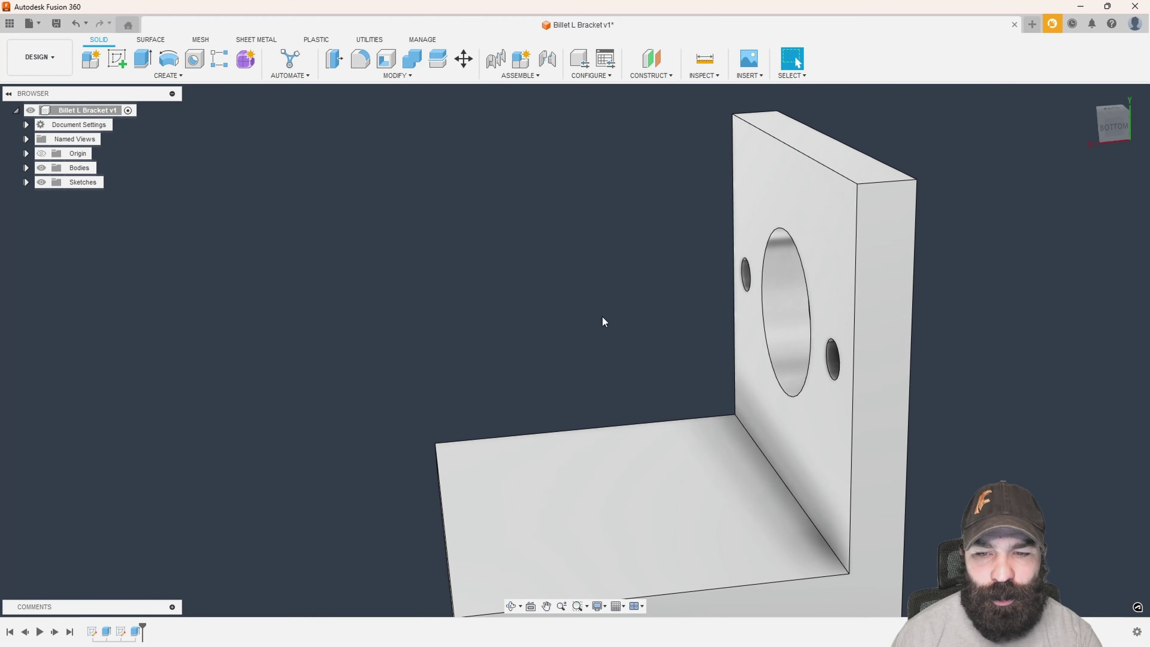
scroll(602, 316, "down", 5)
middle_click_drag(603, 315, 633, 443, "shift")
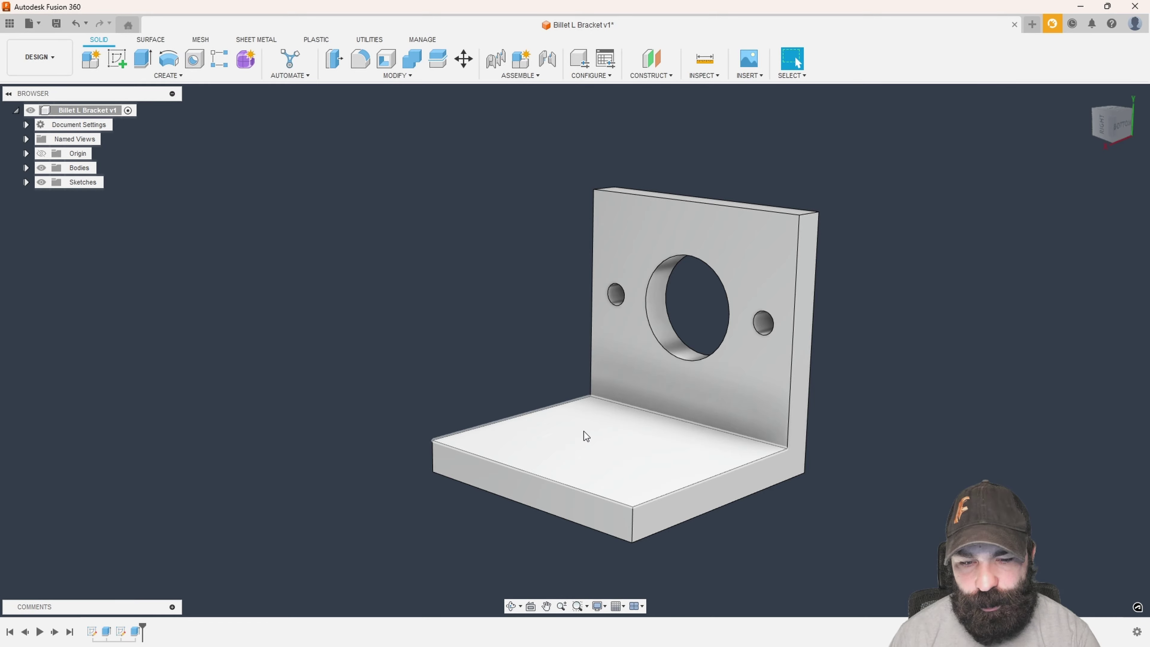
left_click(117, 58)
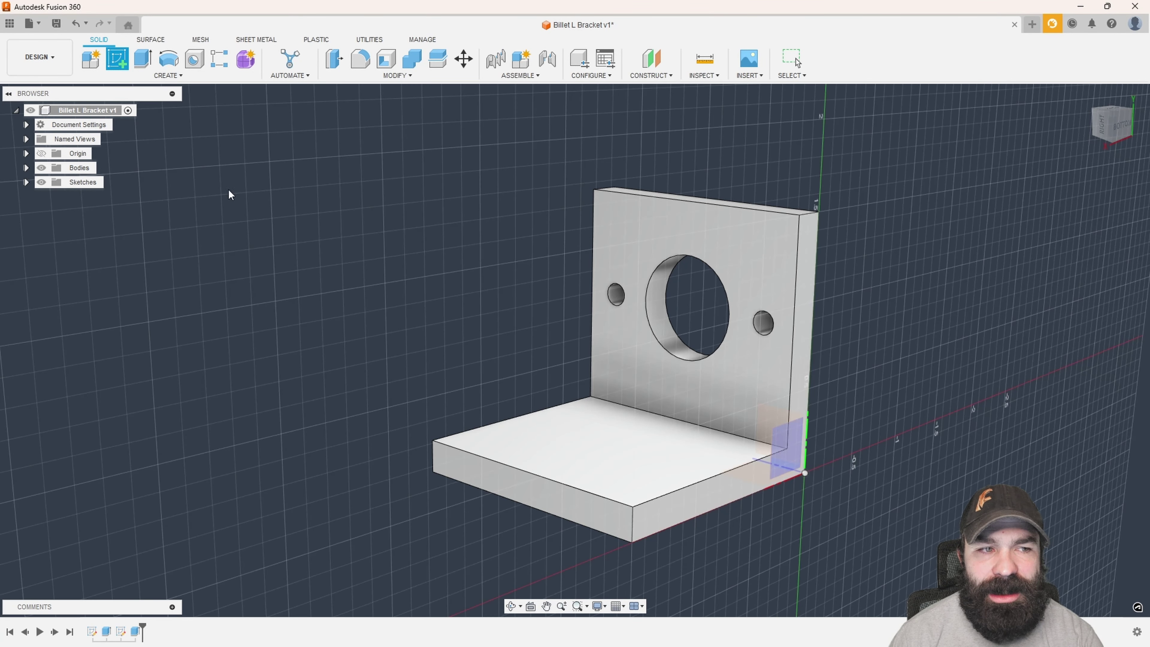
left_click(609, 441)
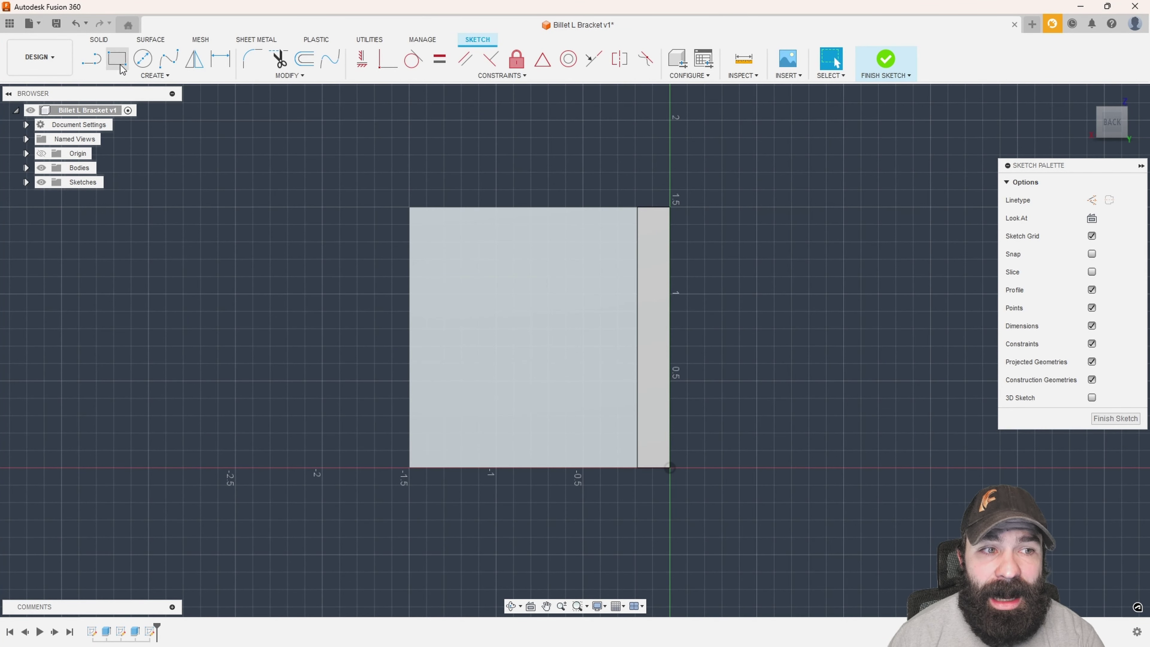
Draw a construction centerline across the horizontal leg's face, from the outer edge's midpoint to the midpoint of the edge at the upright leg.
left_click(99, 63)
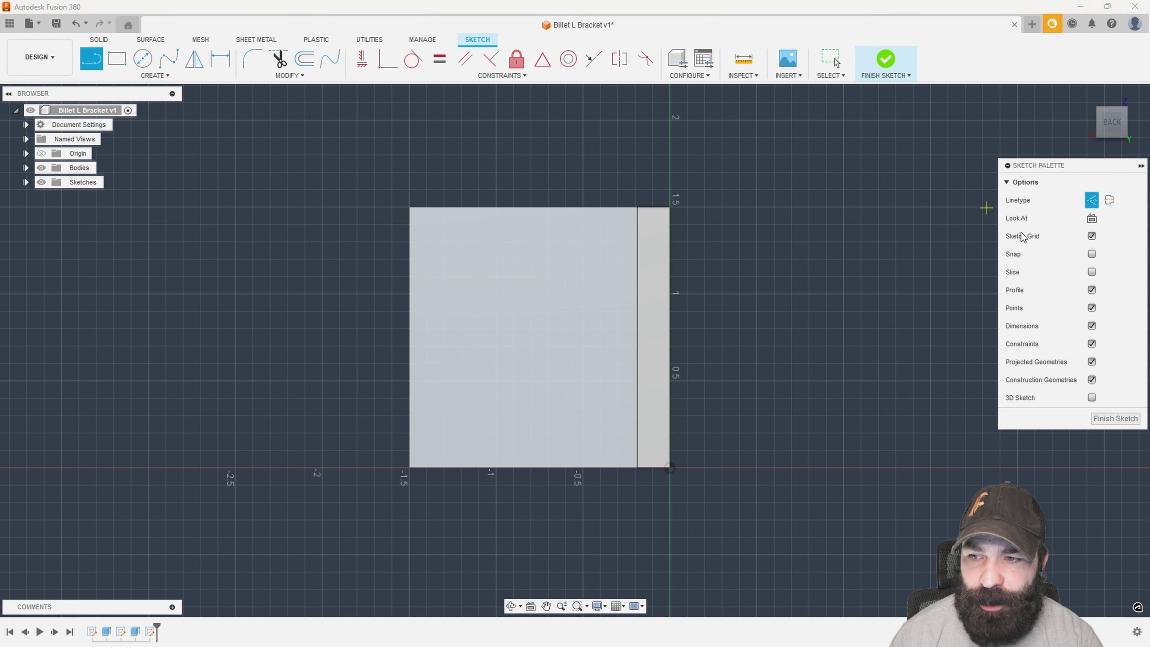
left_click(409, 337)
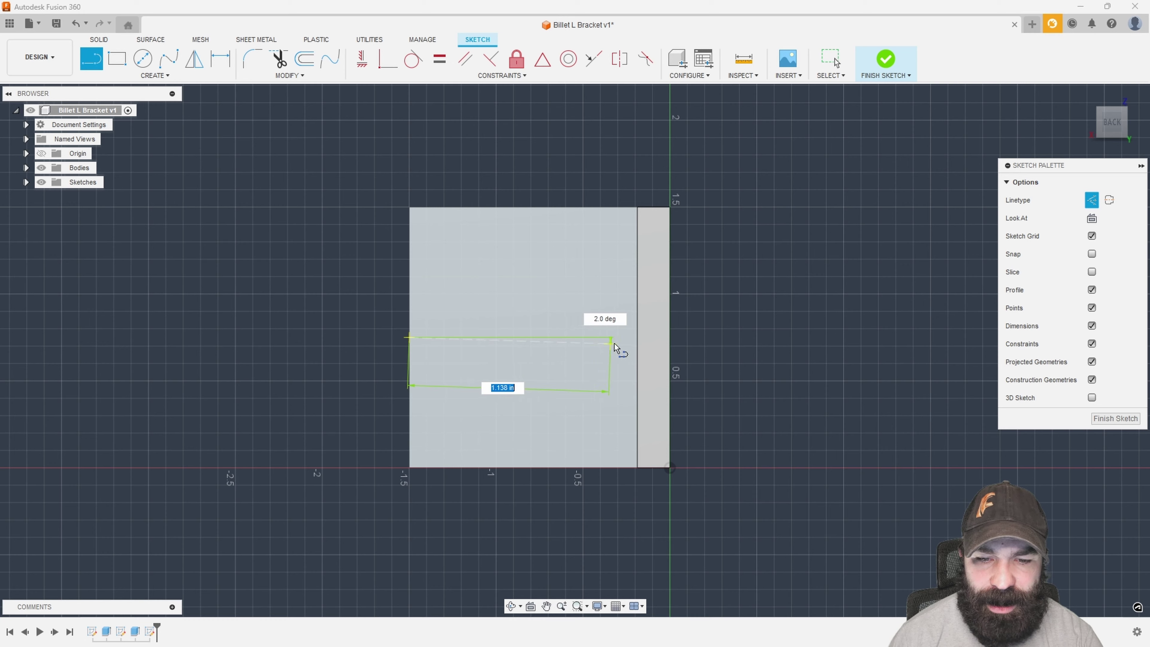
left_click(634, 339)
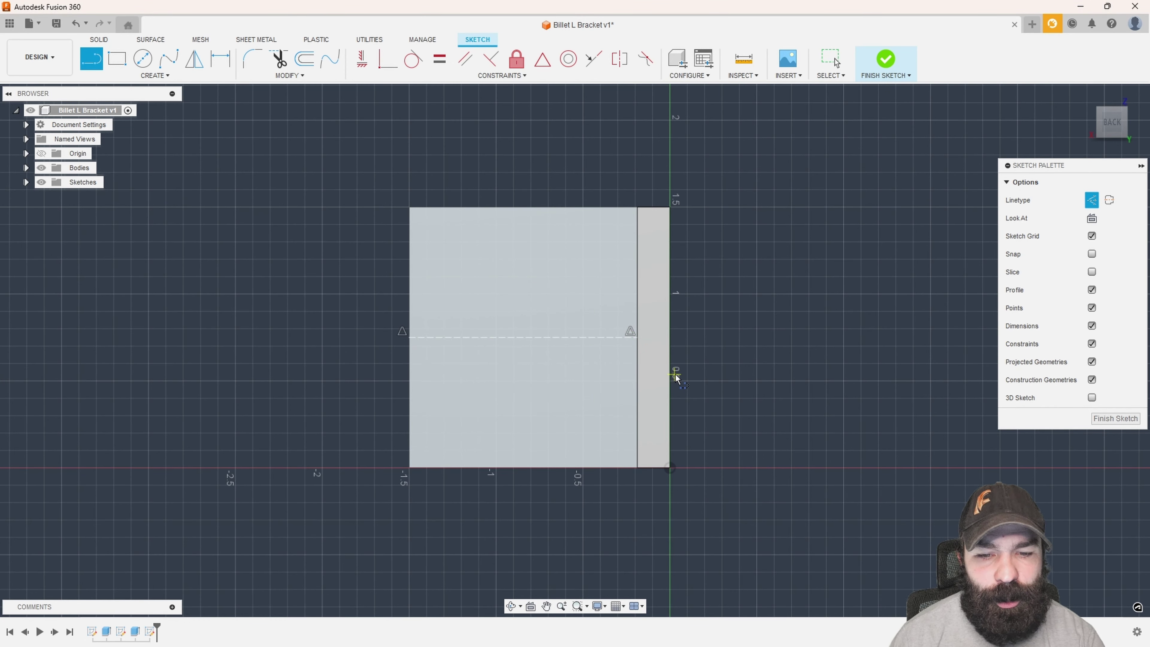
key("Escape")
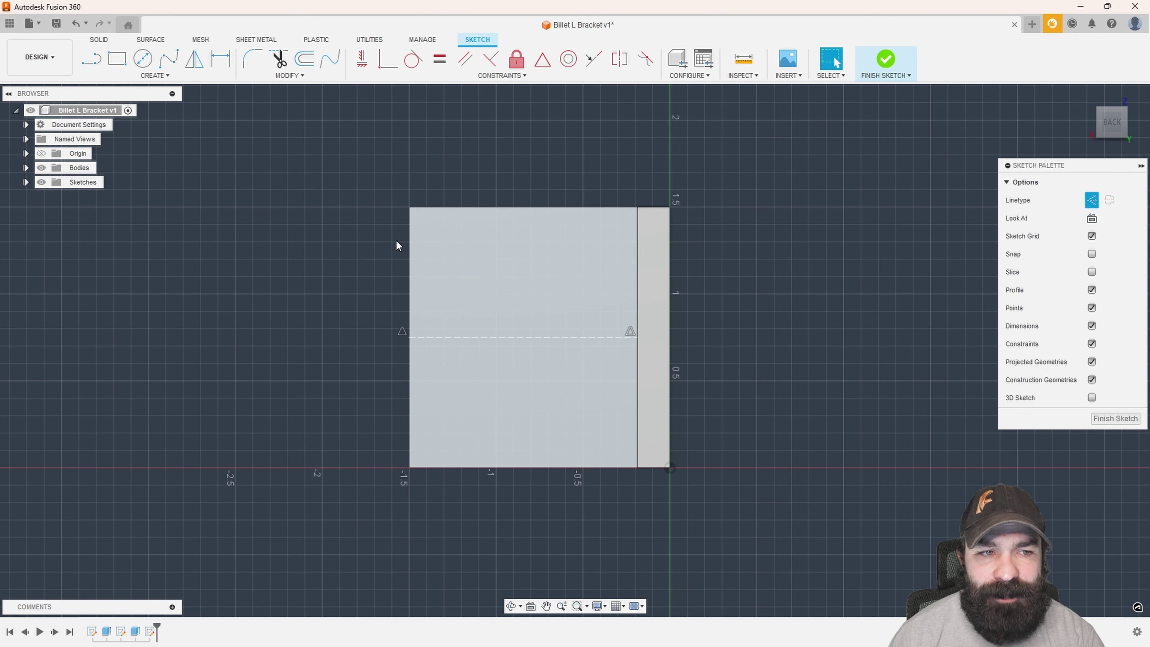
Draw a horizontal center-to-center slot above the centerline on the horizontal leg, about 0.83 in between arc centers.
left_click(156, 75)
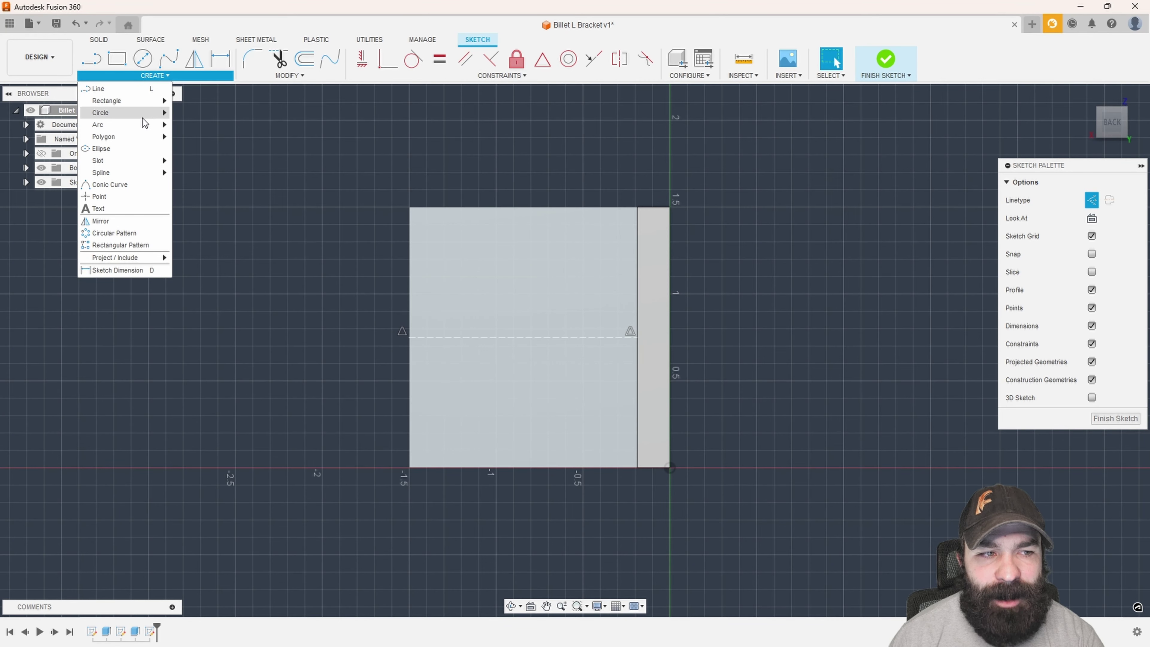
mouse_move(145, 160)
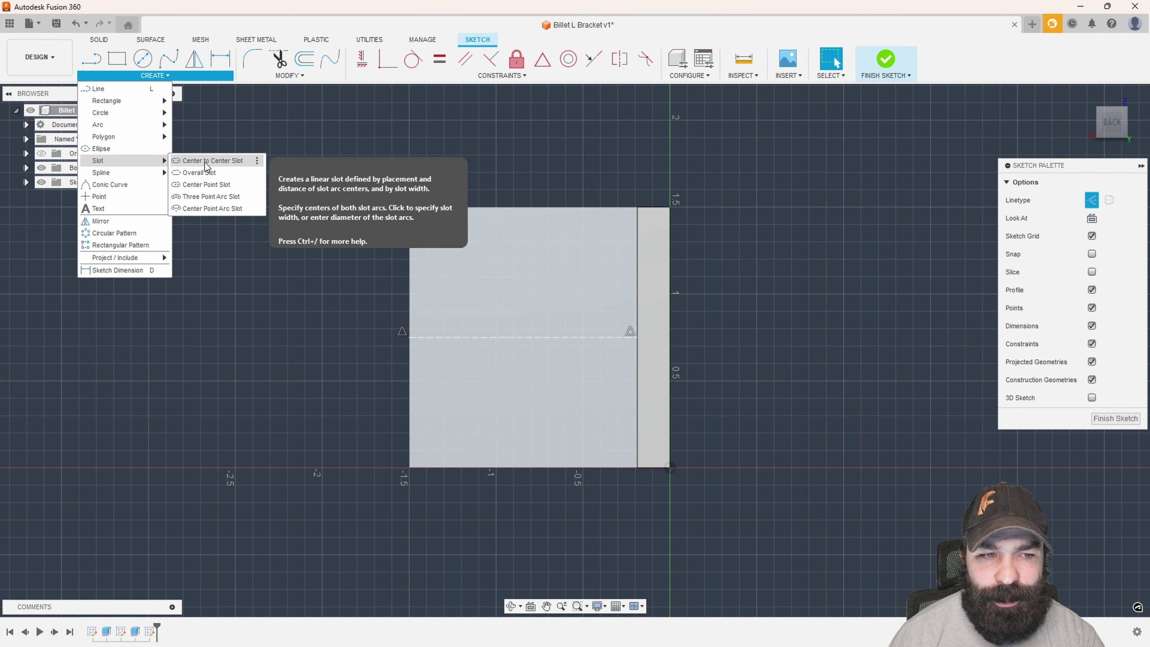
left_click(209, 161)
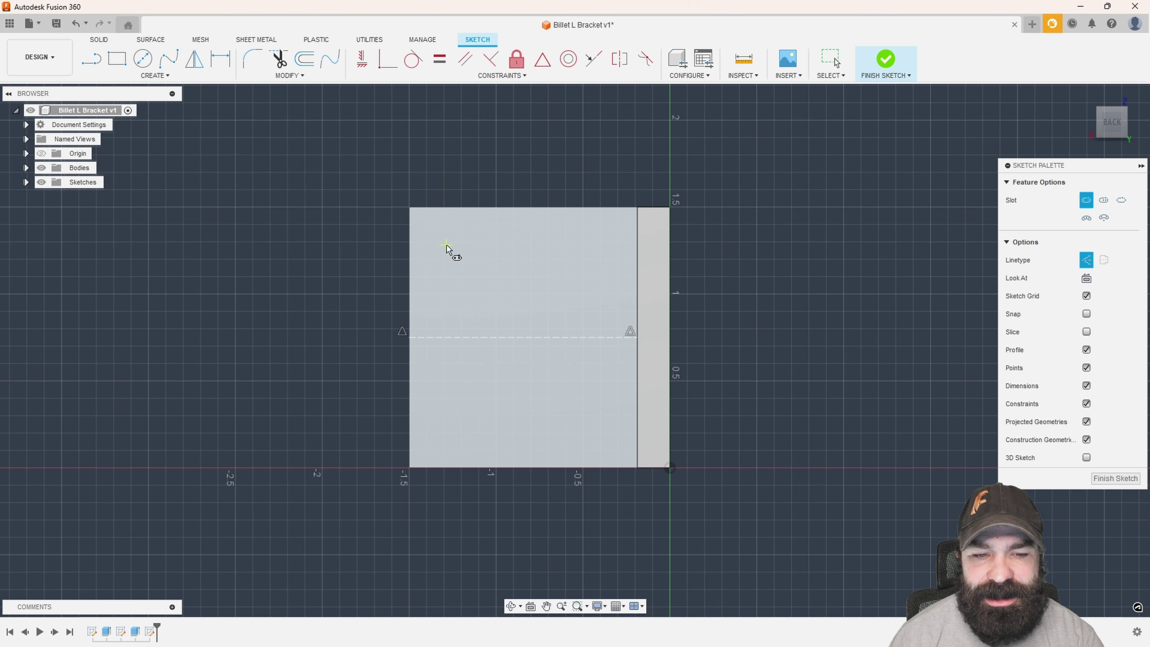
left_click(445, 268)
left_click(591, 267)
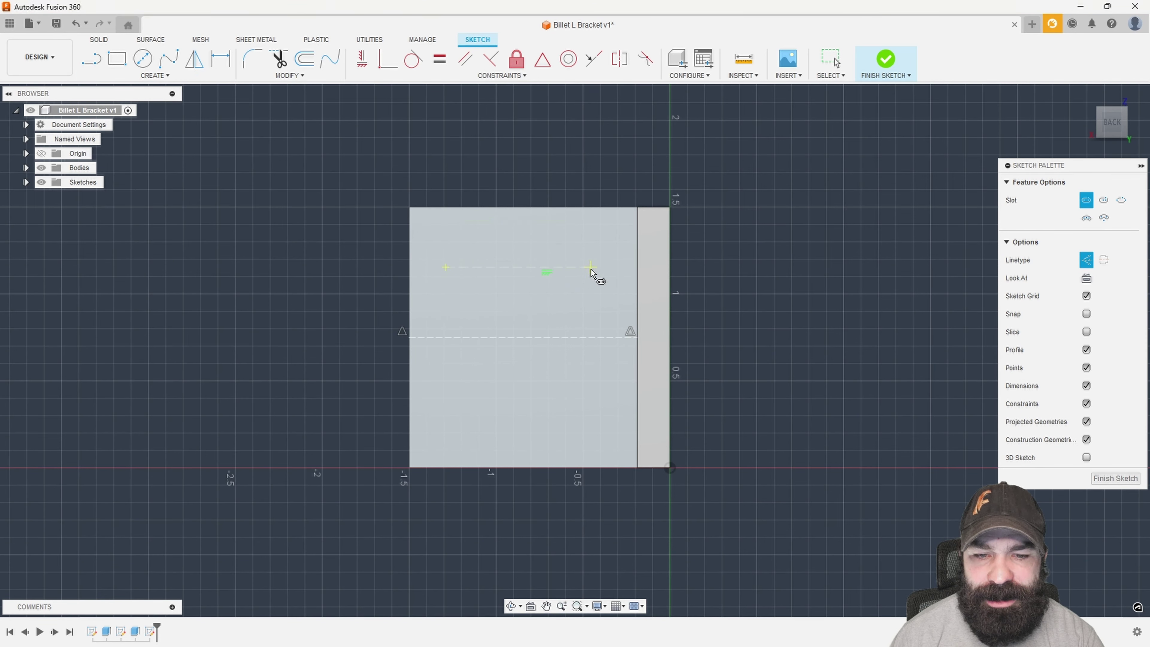
left_click(597, 250)
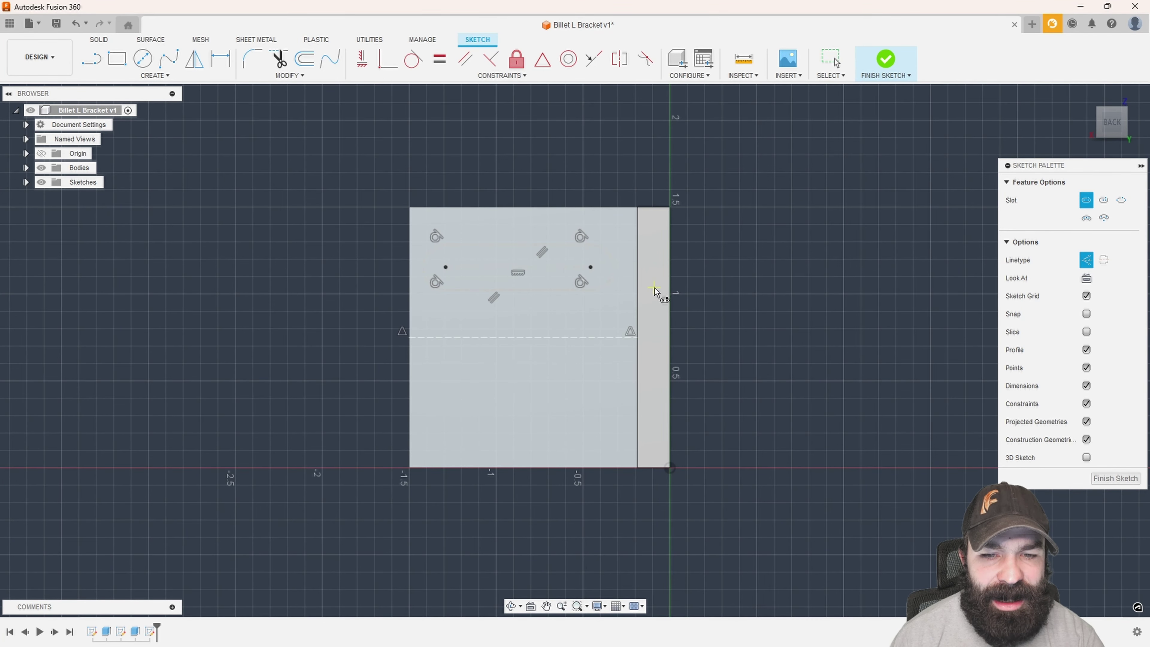
Hide the bodies to expose the slot's sketch lines.
scroll(539, 276, "up", 5)
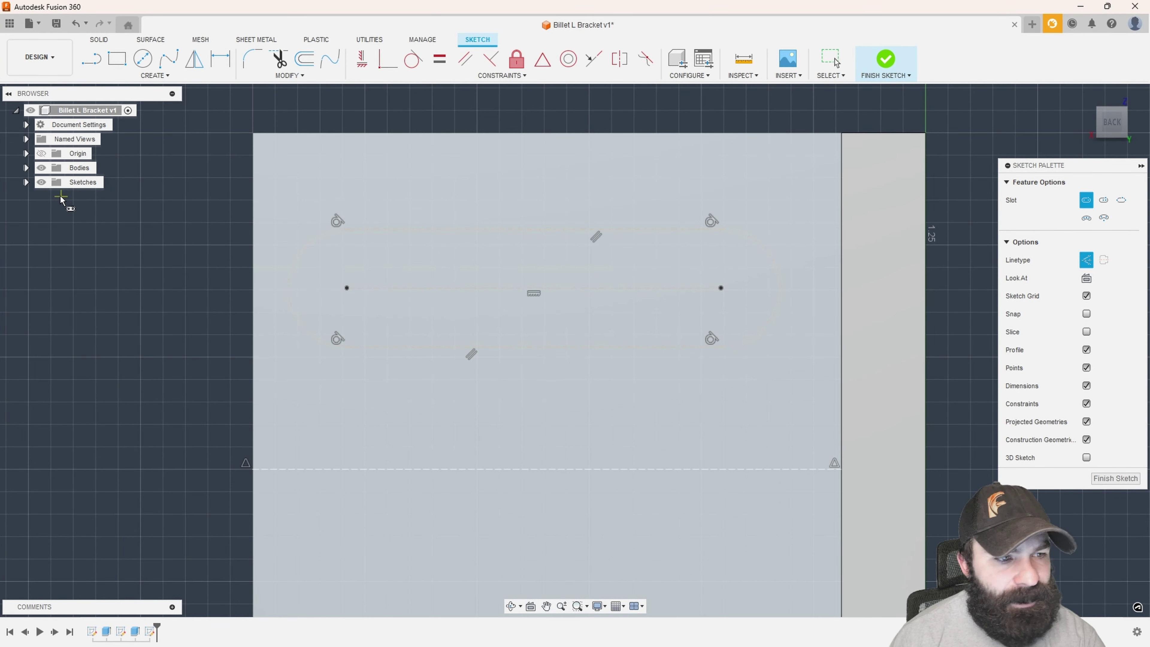
left_click(42, 168)
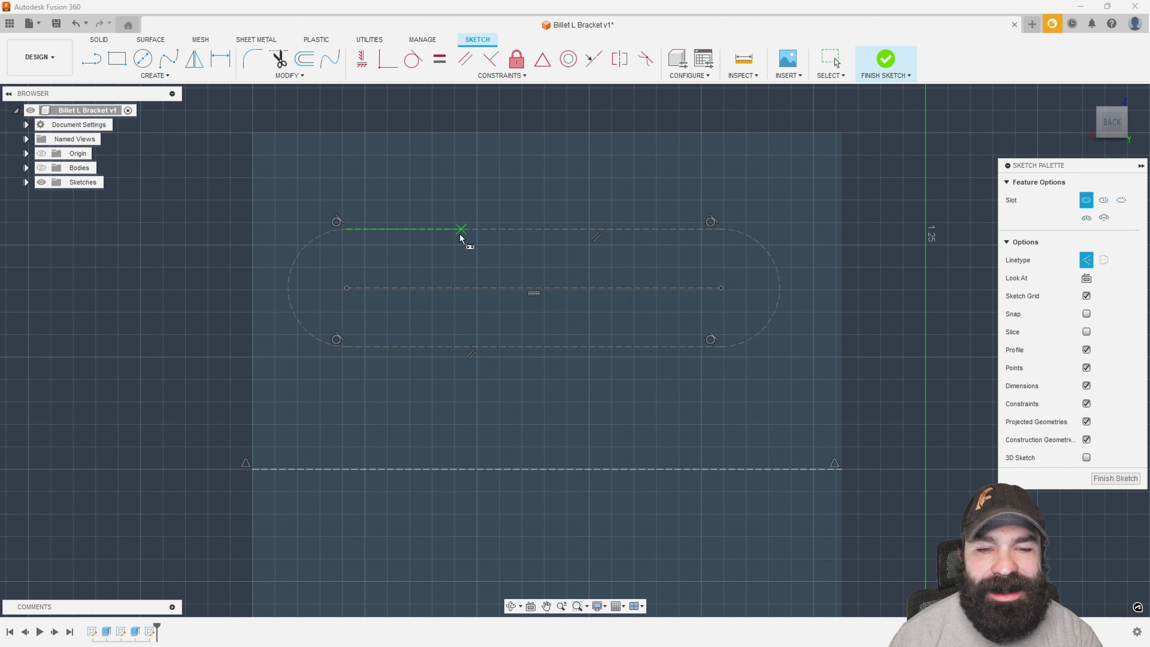
scroll(457, 239, "down", 2)
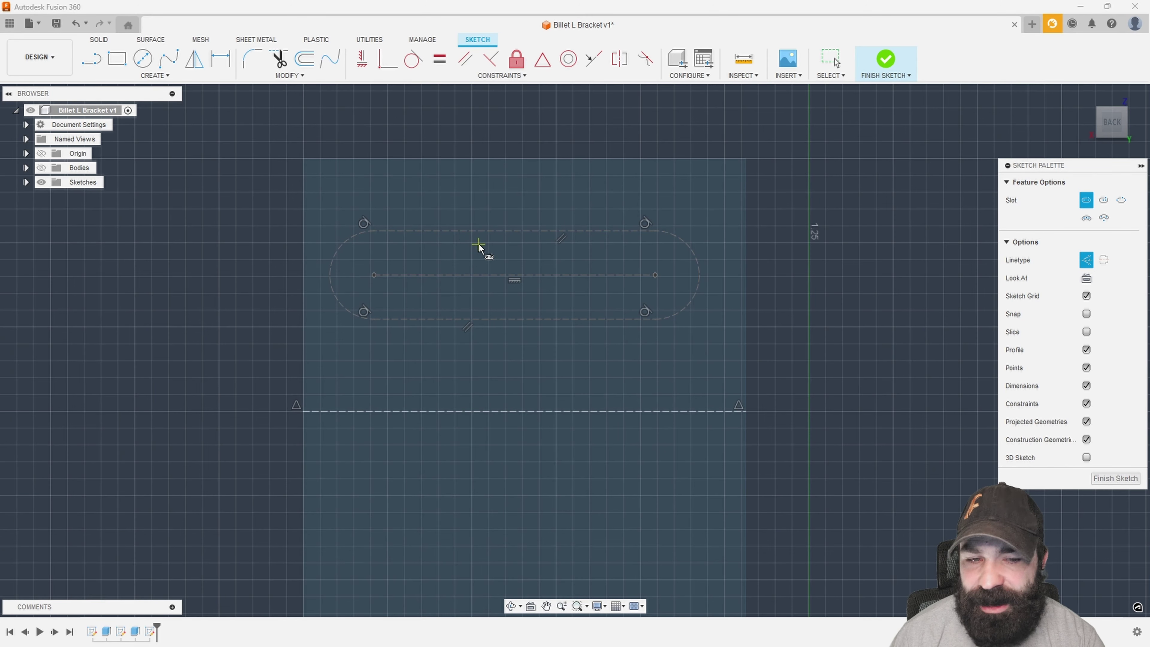
left_click(480, 242)
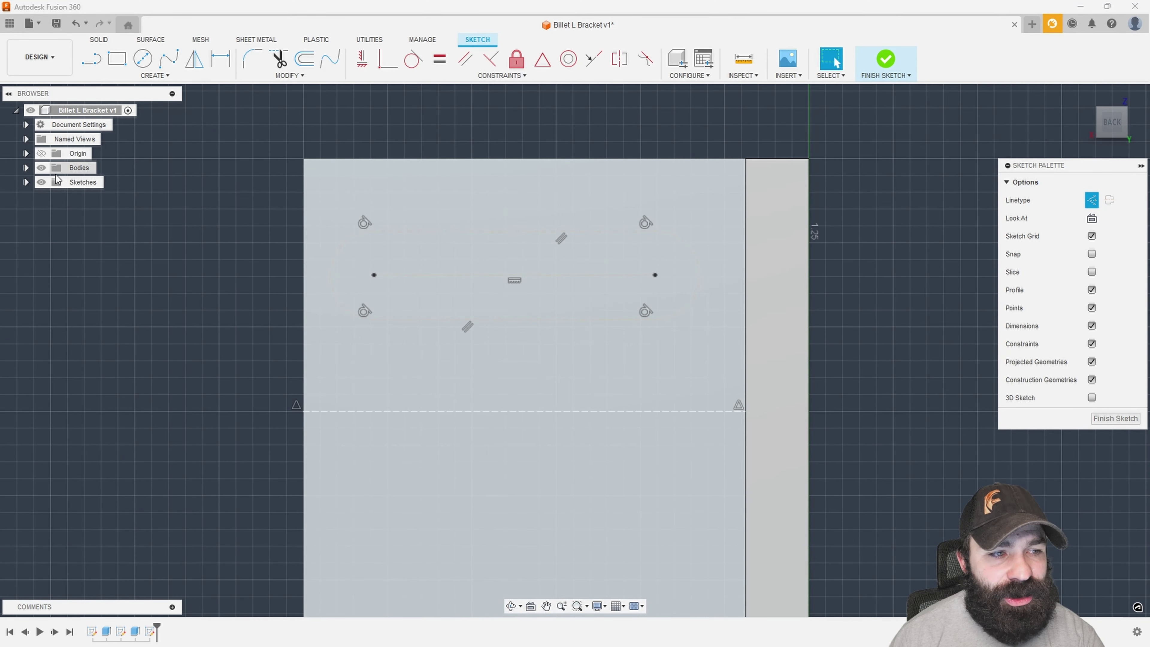
left_click(41, 168)
Convert the slot's two straight edges and two end arcs from construction to normal linetype.
left_click(413, 230)
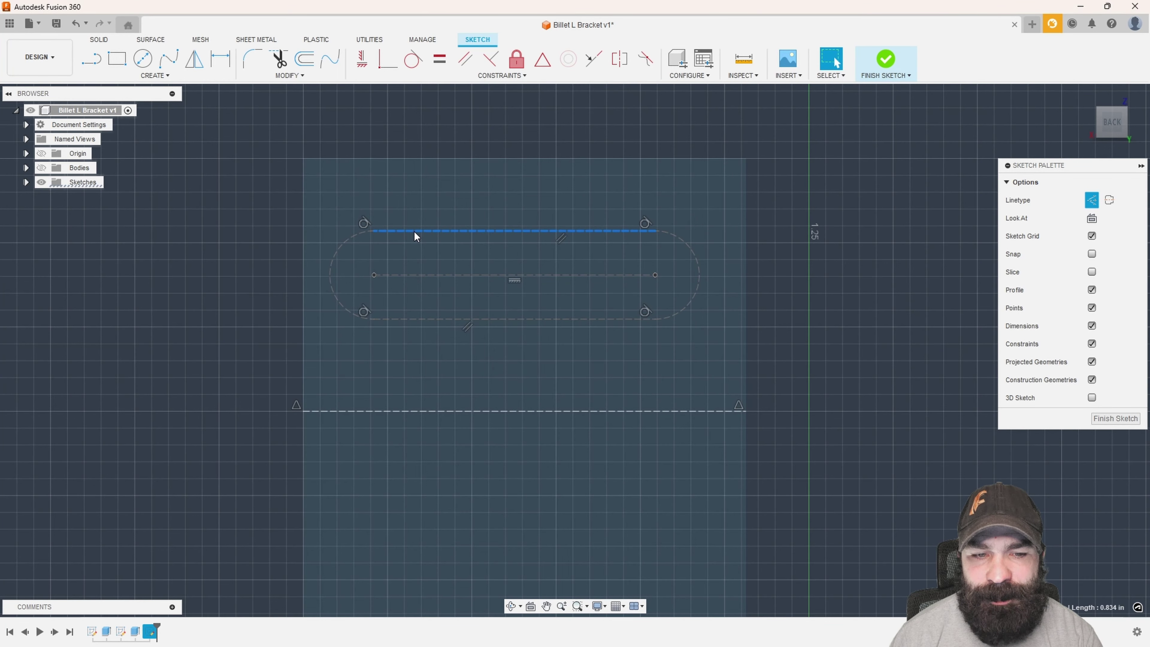
left_click(436, 319, "shift")
left_click(338, 306, "shift")
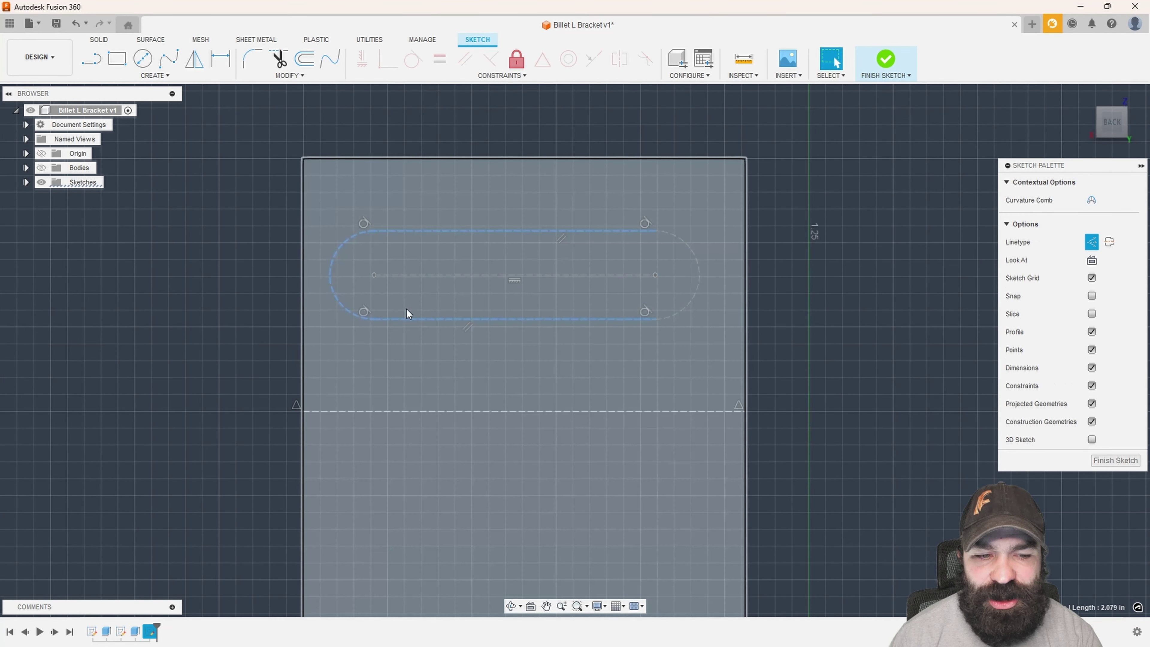
left_click(661, 319, "shift")
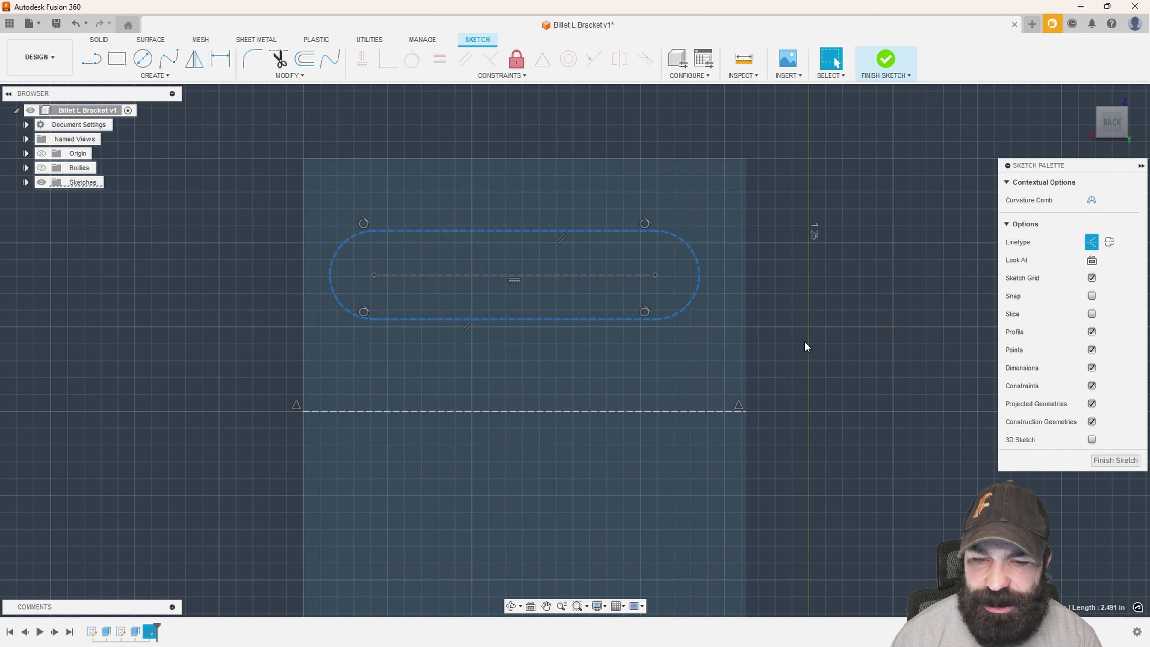
left_click(912, 346)
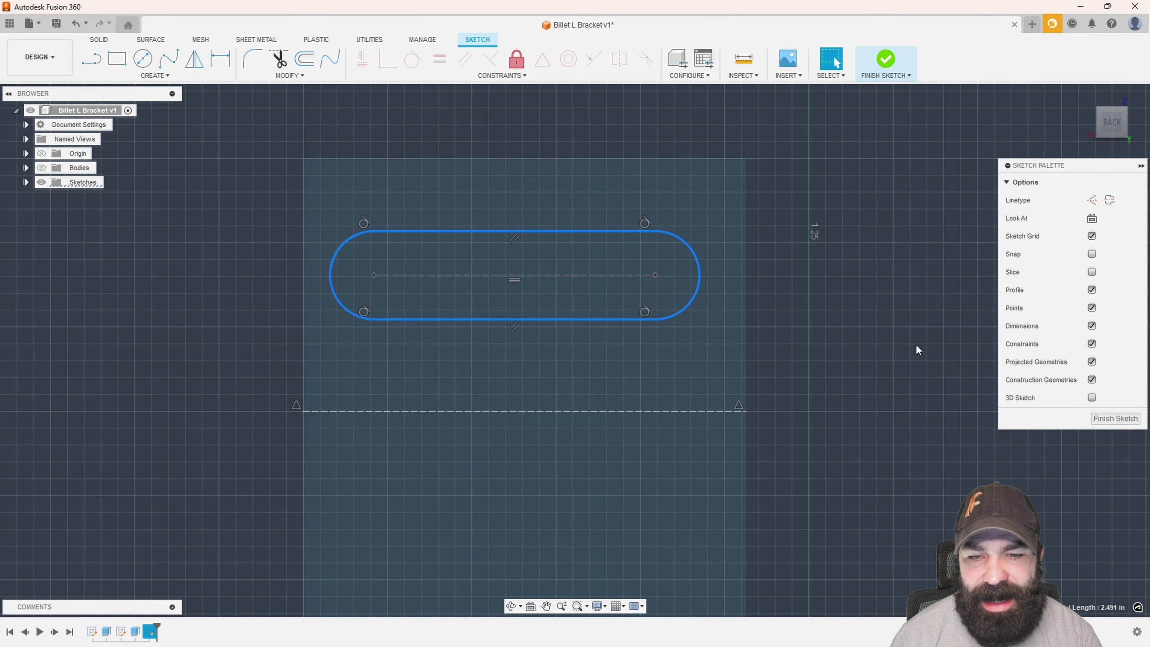
left_click(1093, 199)
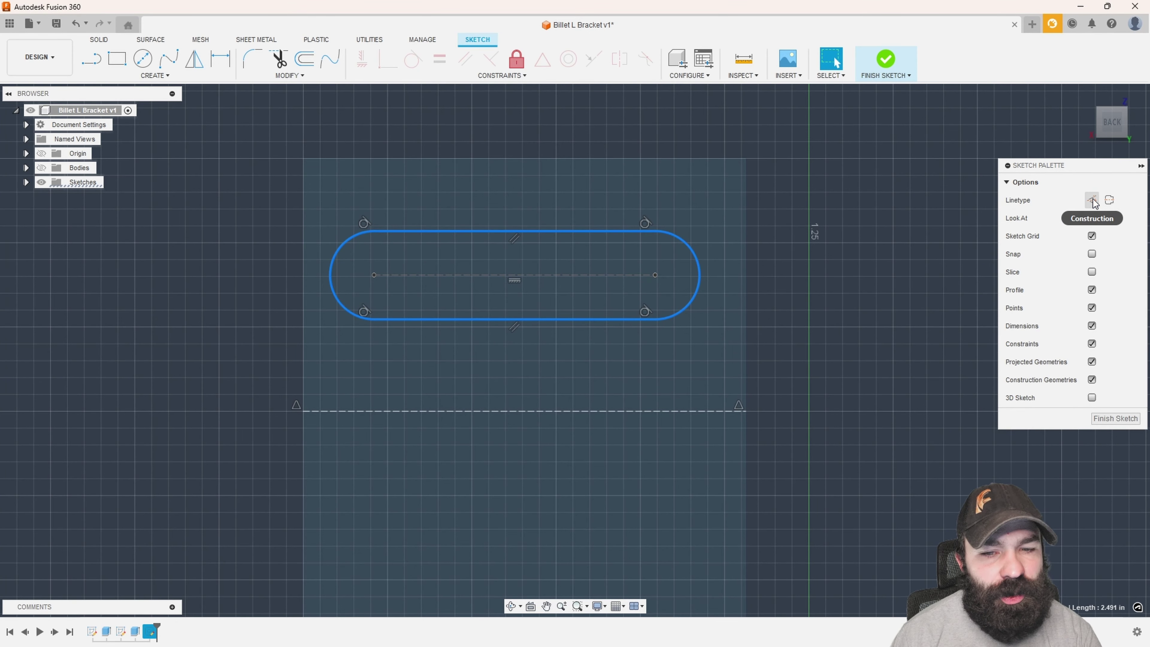
left_click(1092, 199)
left_click(1092, 202)
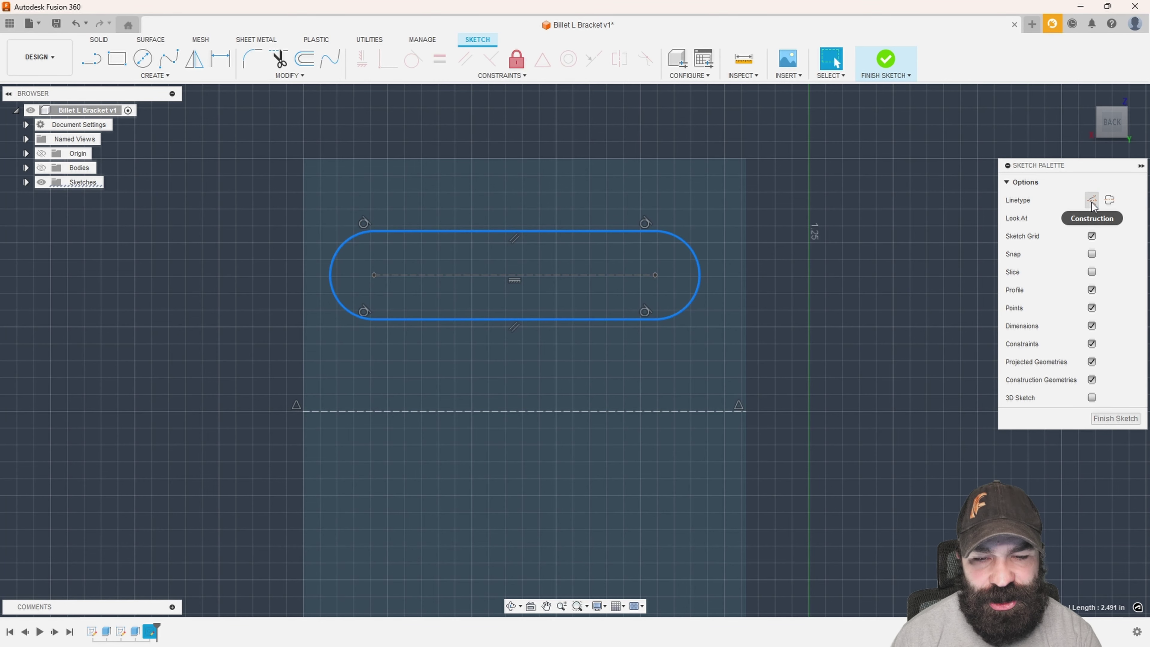
left_click(1091, 201)
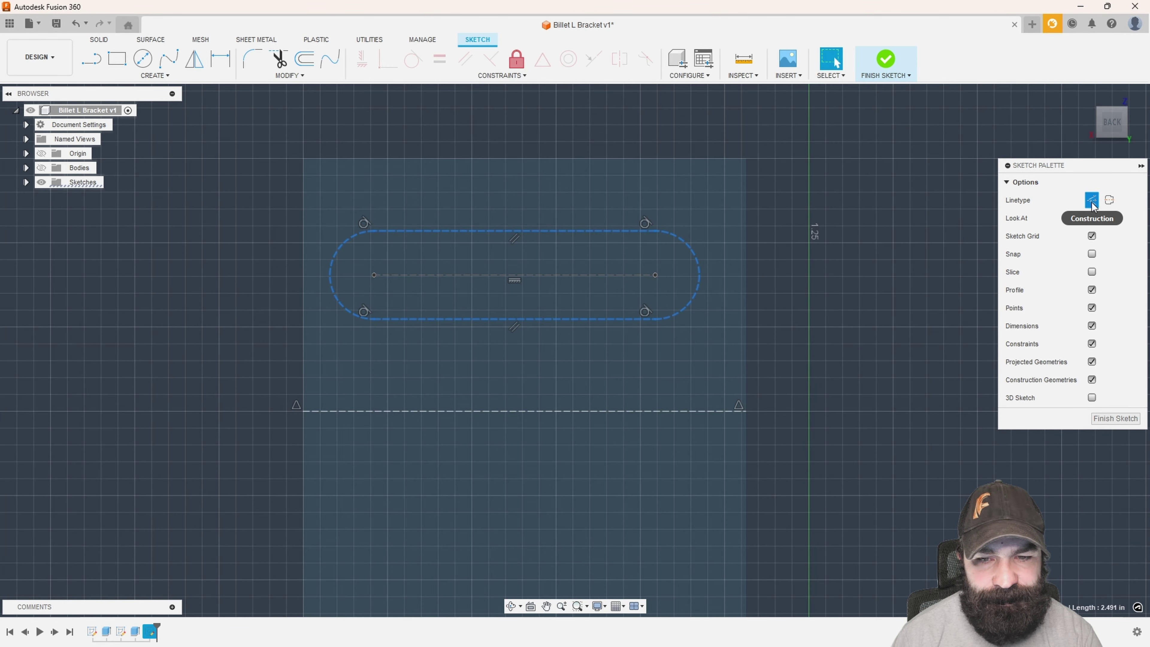
left_click(892, 323)
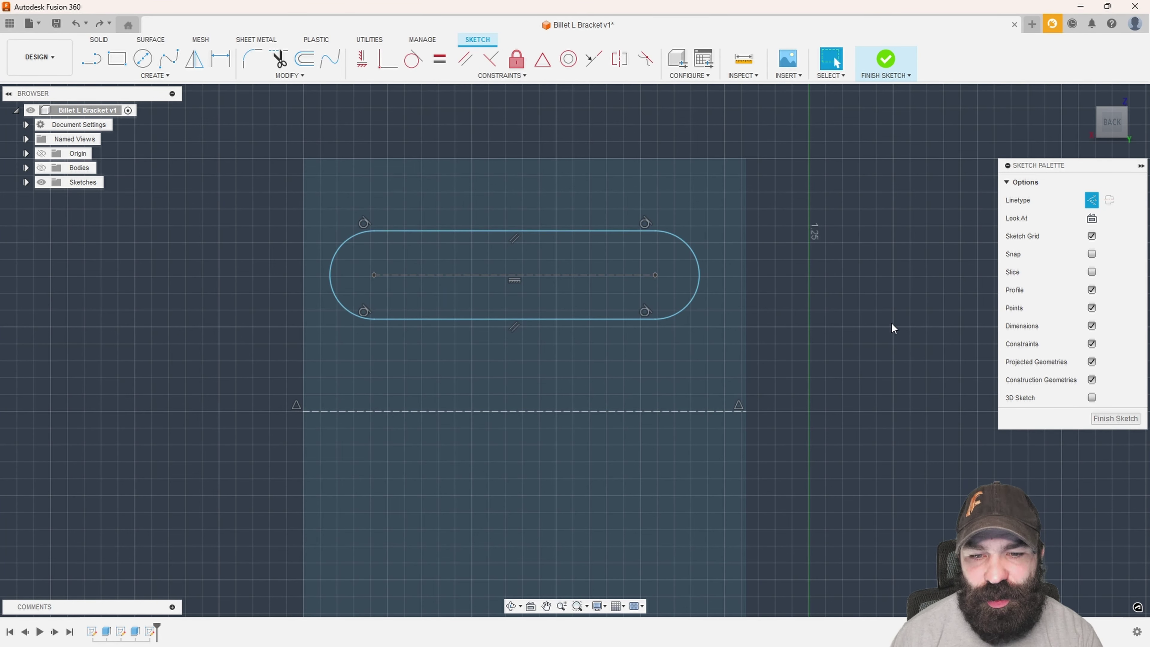
Undo the linetype change, the hiding of the bodies and the slot itself.
key("ctrl+z")
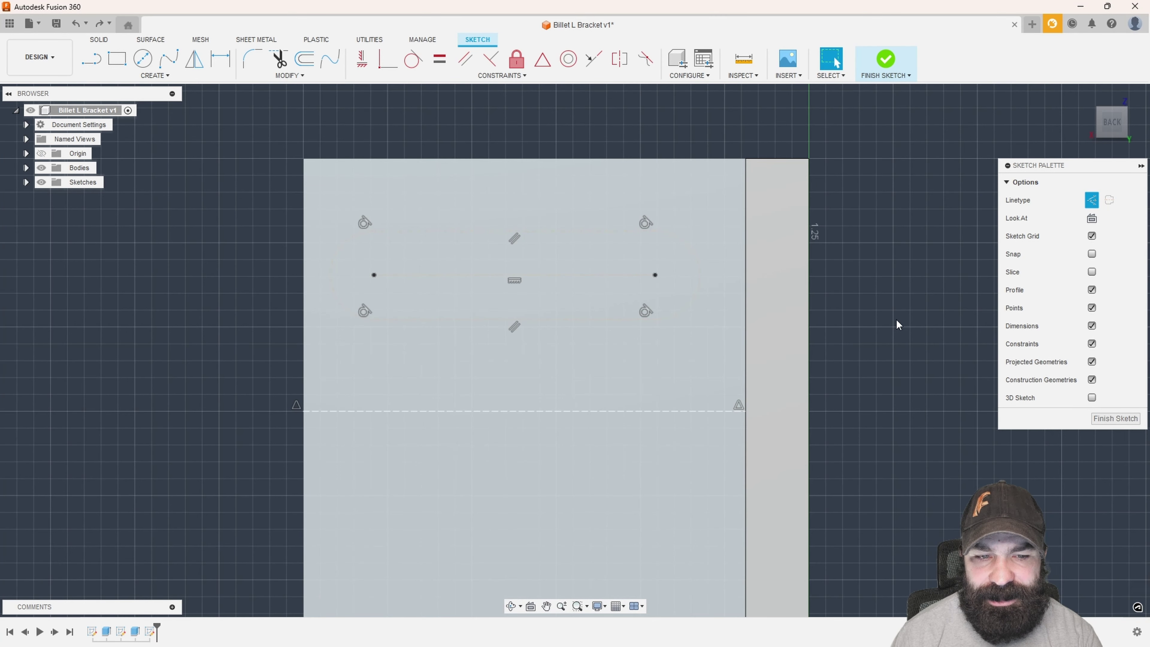
key("ctrl+z")
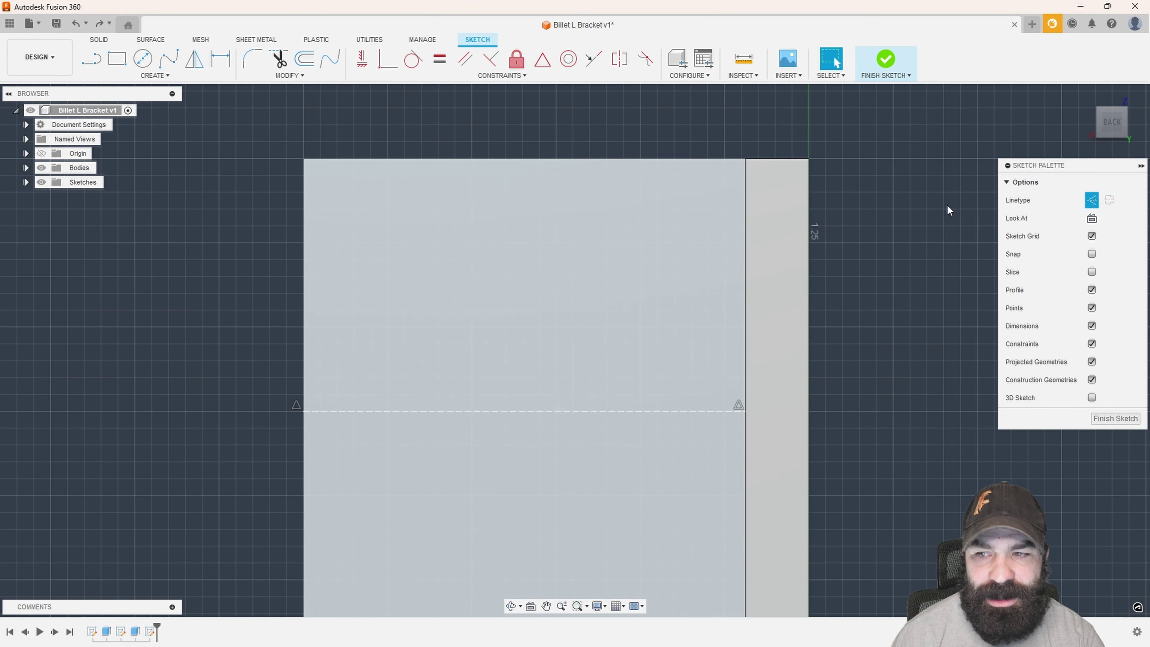
Turn off construction linetype and draw a horizontal center-to-center slot above the centerline, about 0.82 in between centers and 0.32 in wide.
left_click(1091, 201)
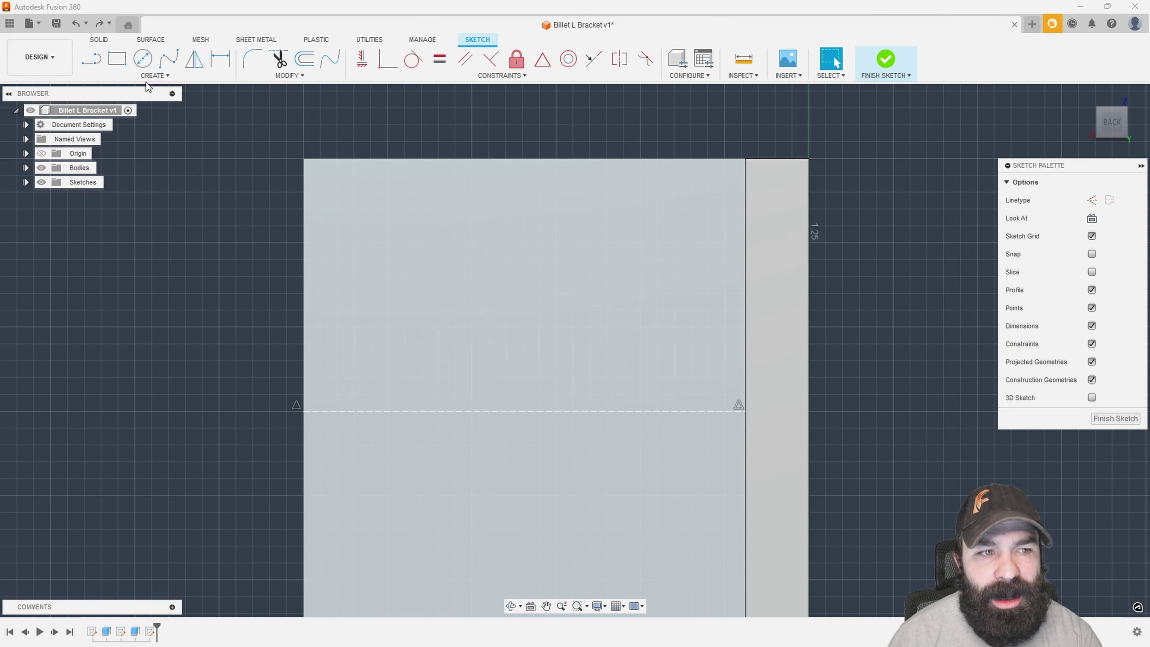
left_click(147, 78)
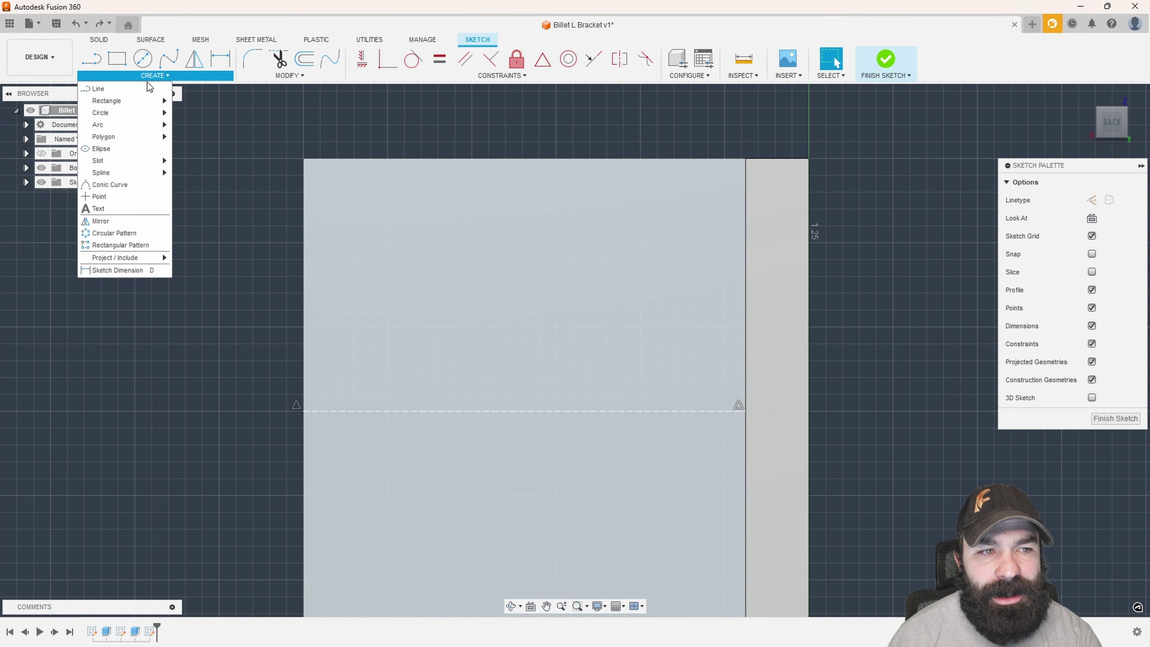
mouse_move(140, 157)
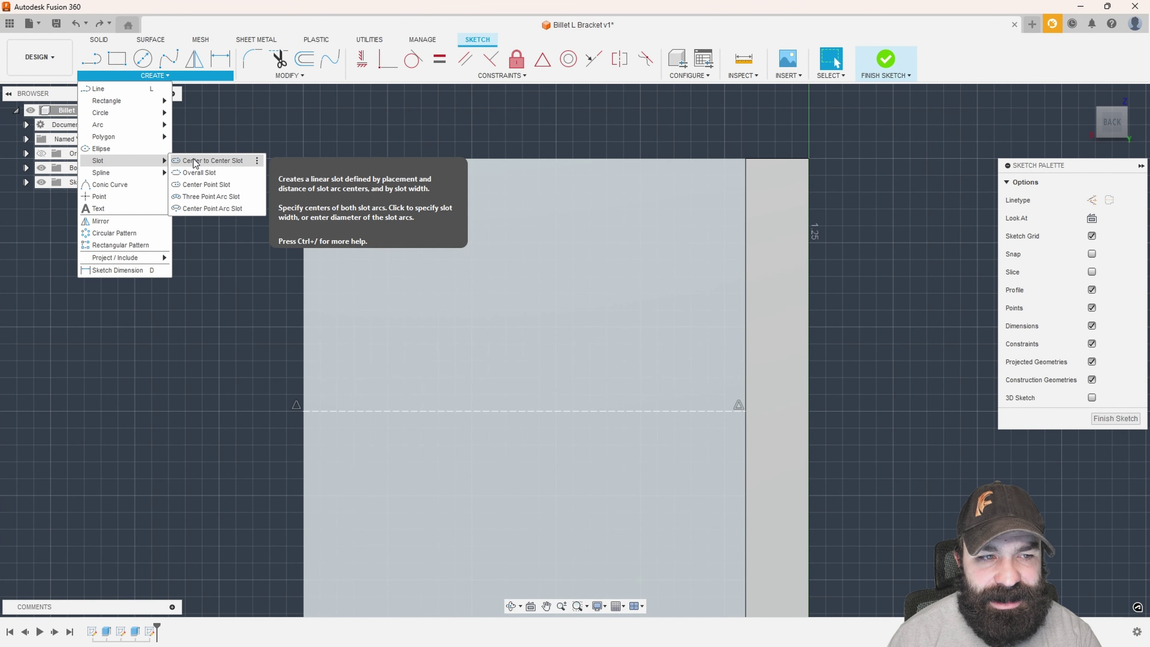
left_click(213, 160)
left_click(390, 275)
left_click(668, 276)
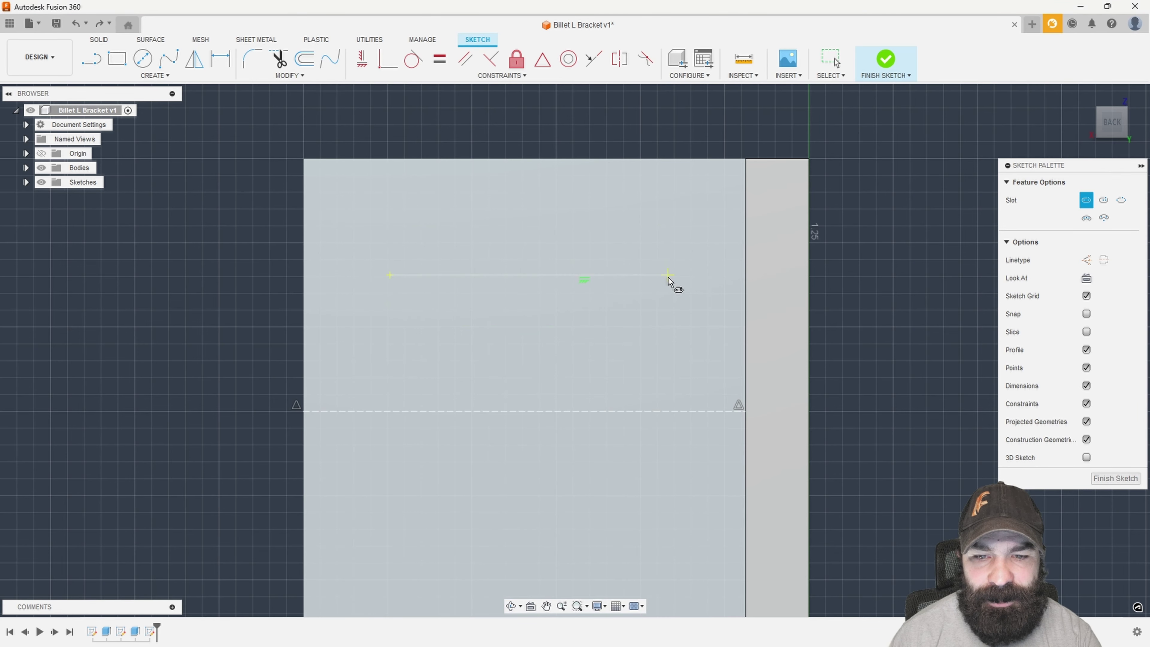
left_click(705, 227)
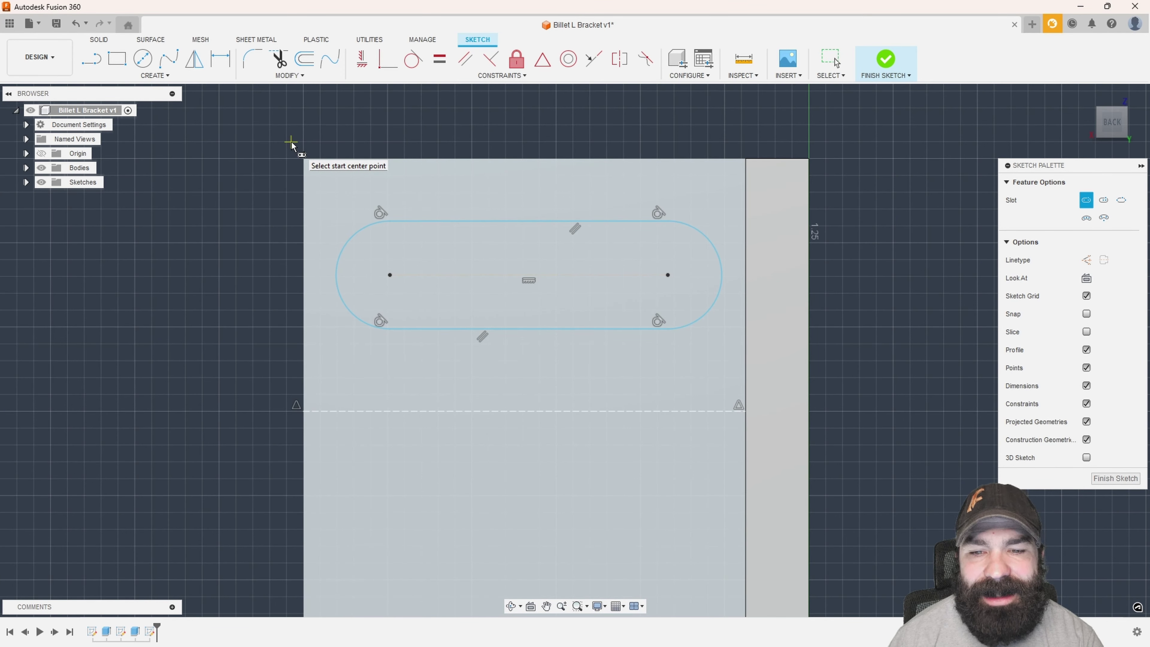
key("Escape")
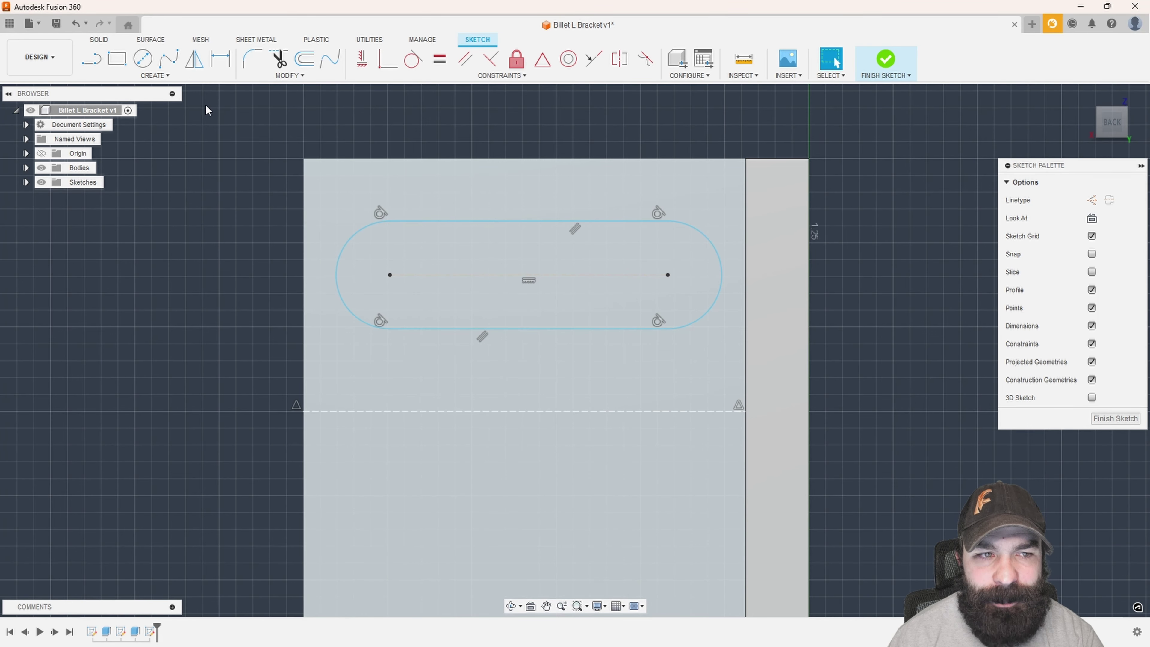
Dimension the slot's width between its two straight edges and set it to 4 mm.
key("d")
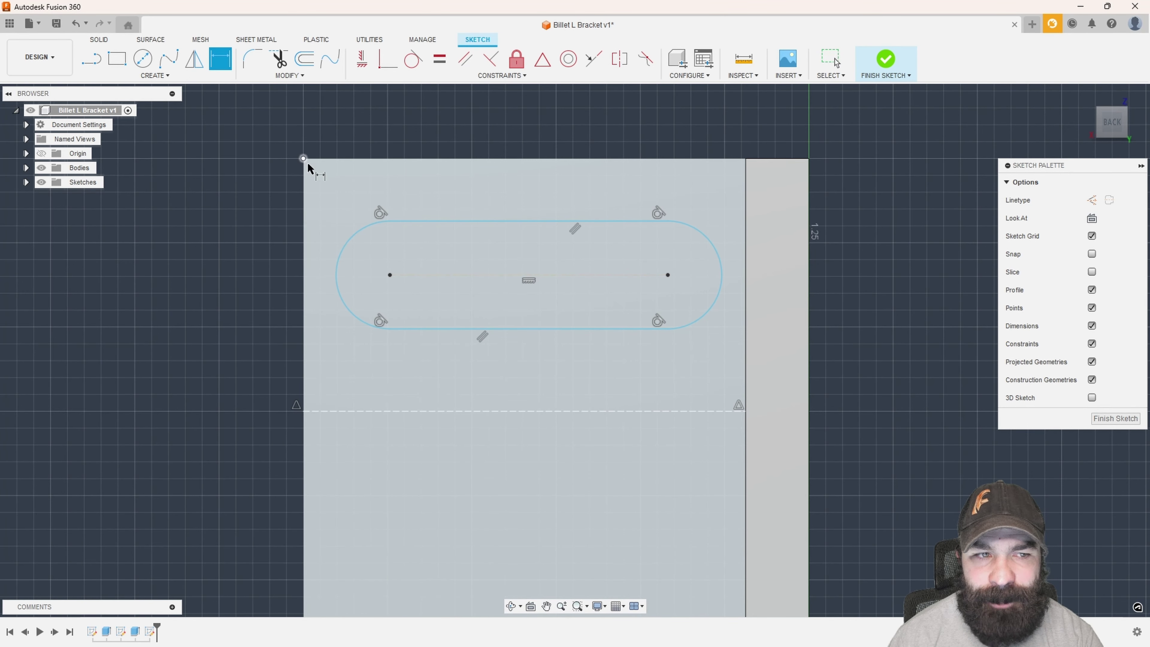
left_click(421, 221)
left_click(421, 328)
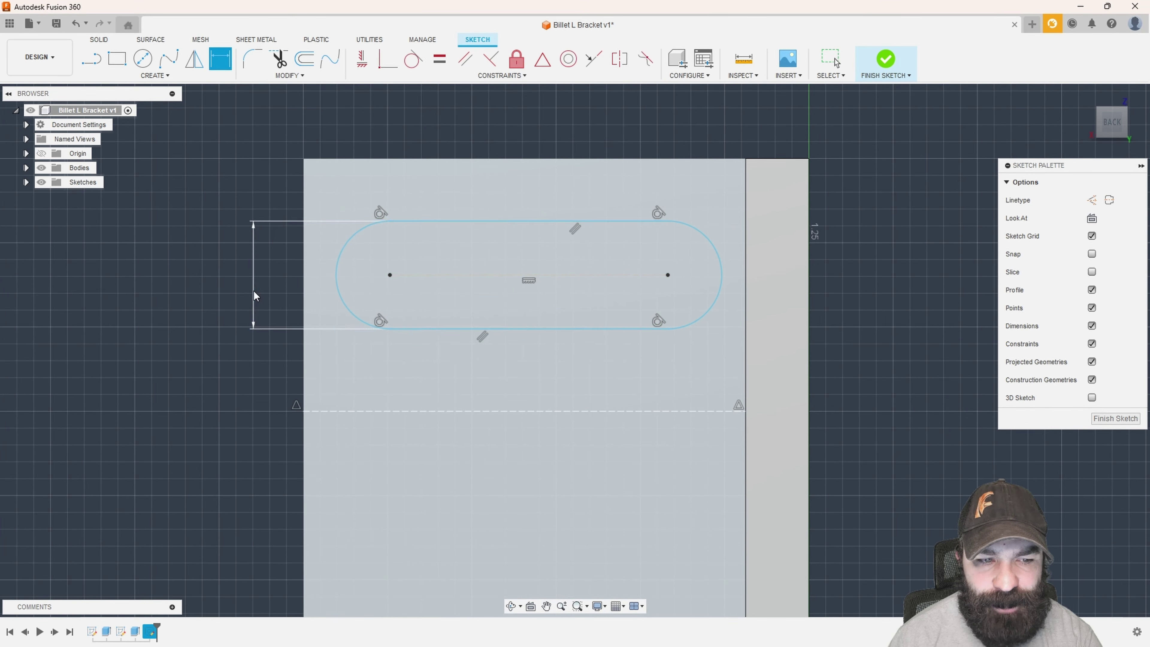
left_click(254, 295)
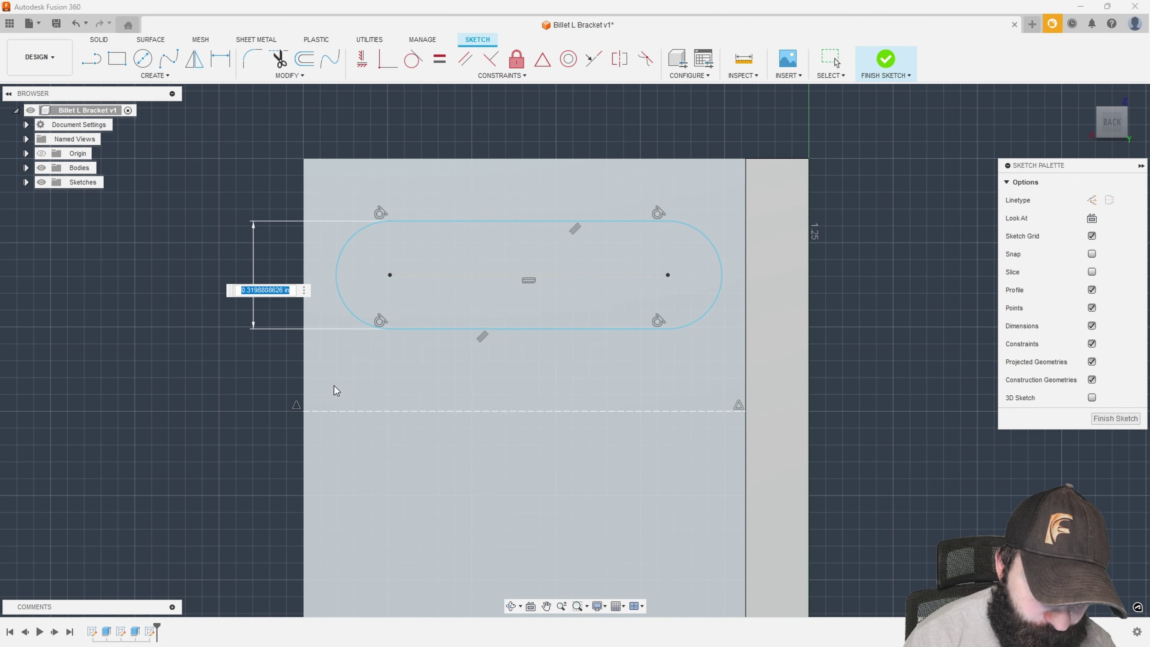
type("4.mm")
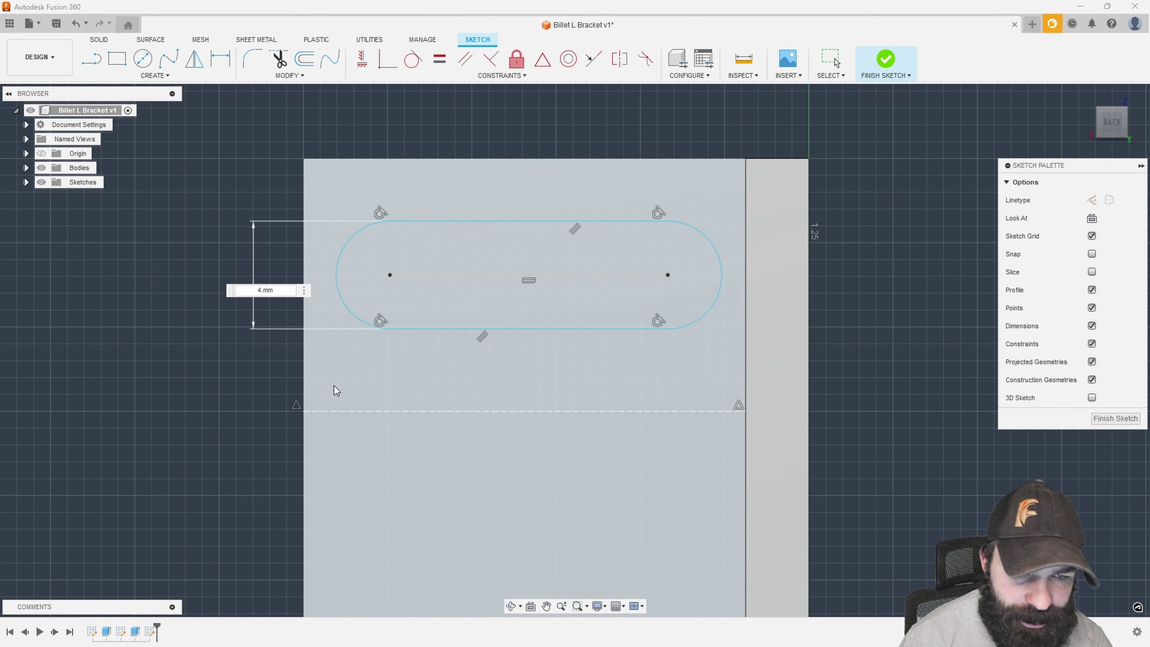
key("Return")
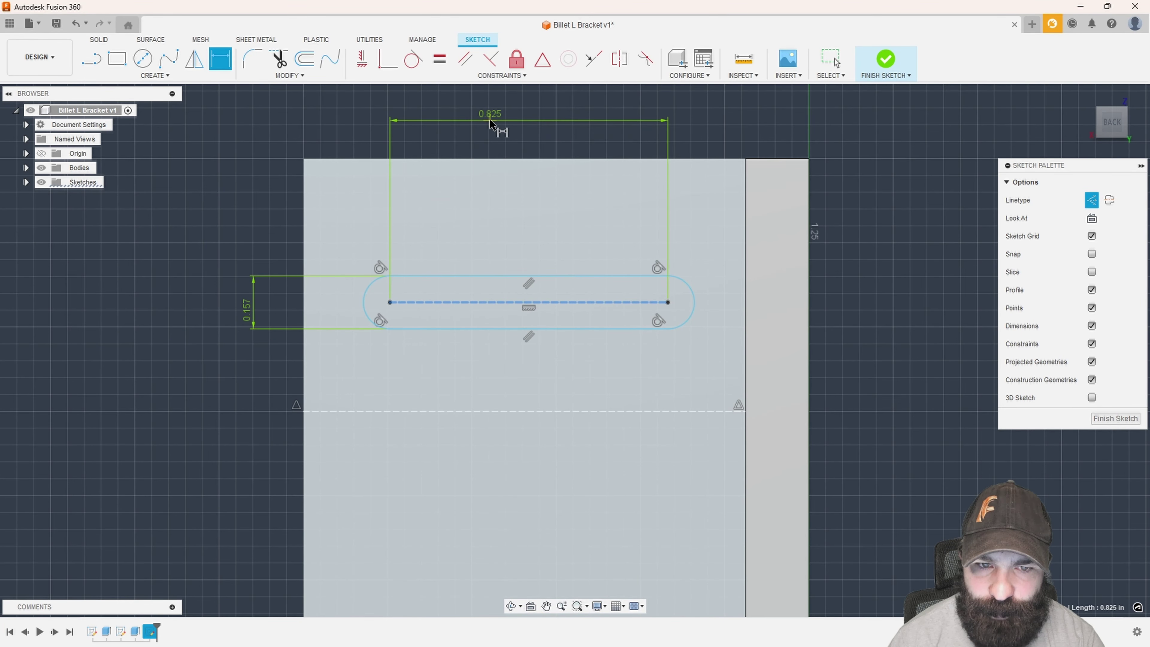
Set the distance between the slot's arc centers to 0.75 in.
left_click(495, 119)
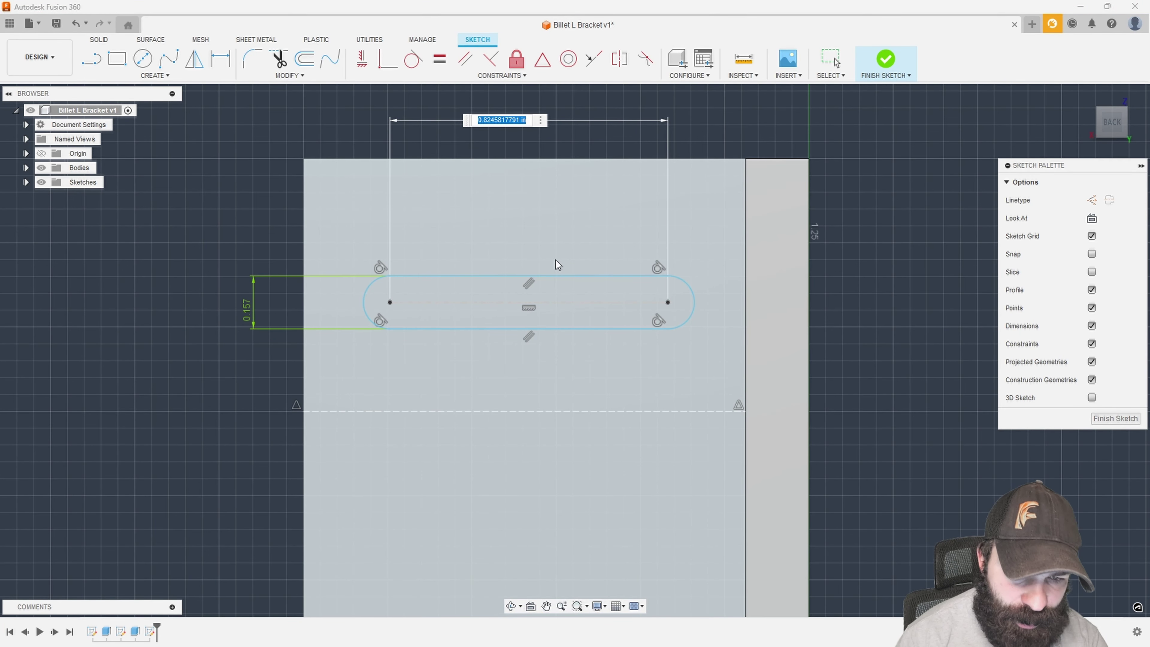
key("BackSpace")
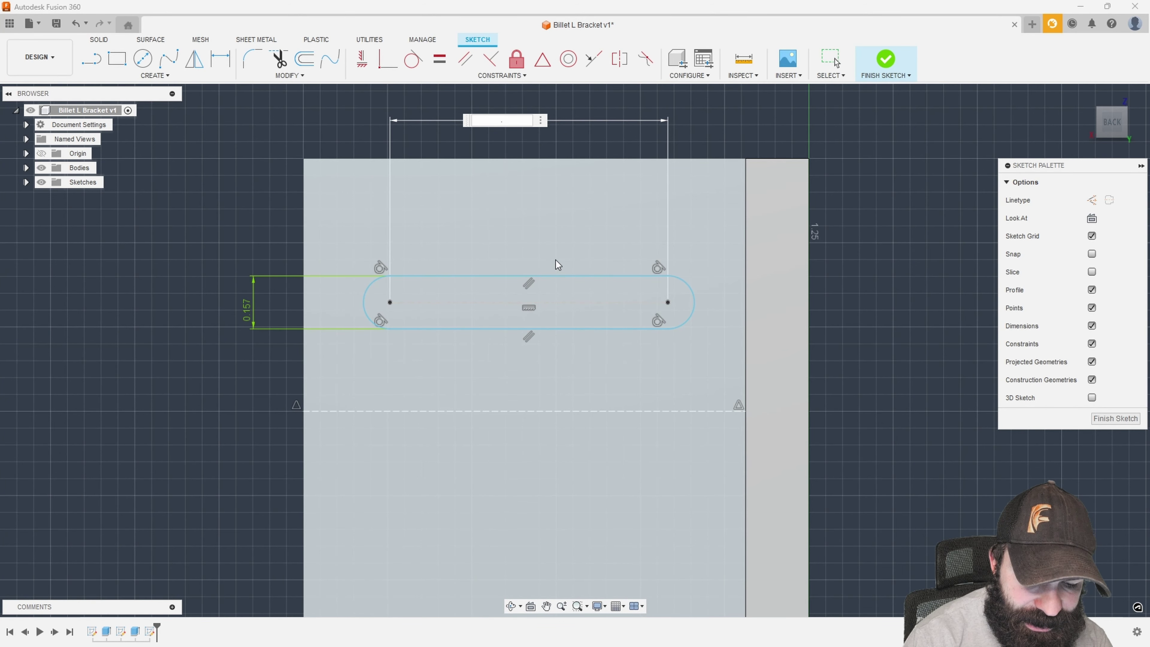
key("Return")
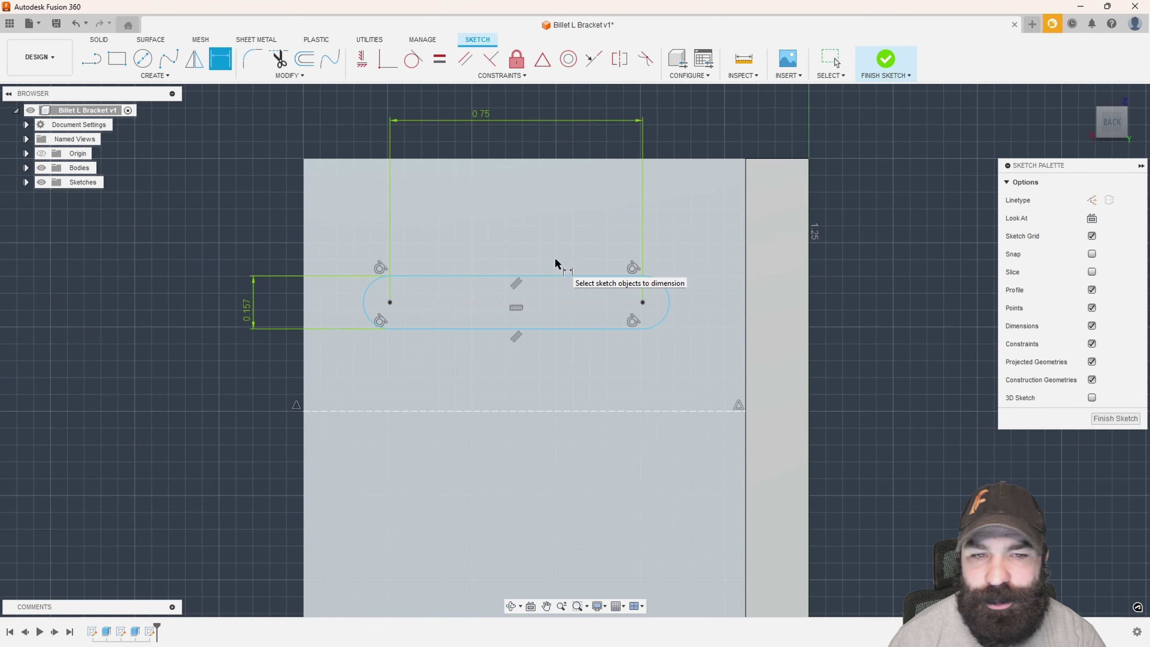
Dimension the distance between the slot's center line and the face's horizontal centerline and set it to 0.5 in.
left_click(497, 303)
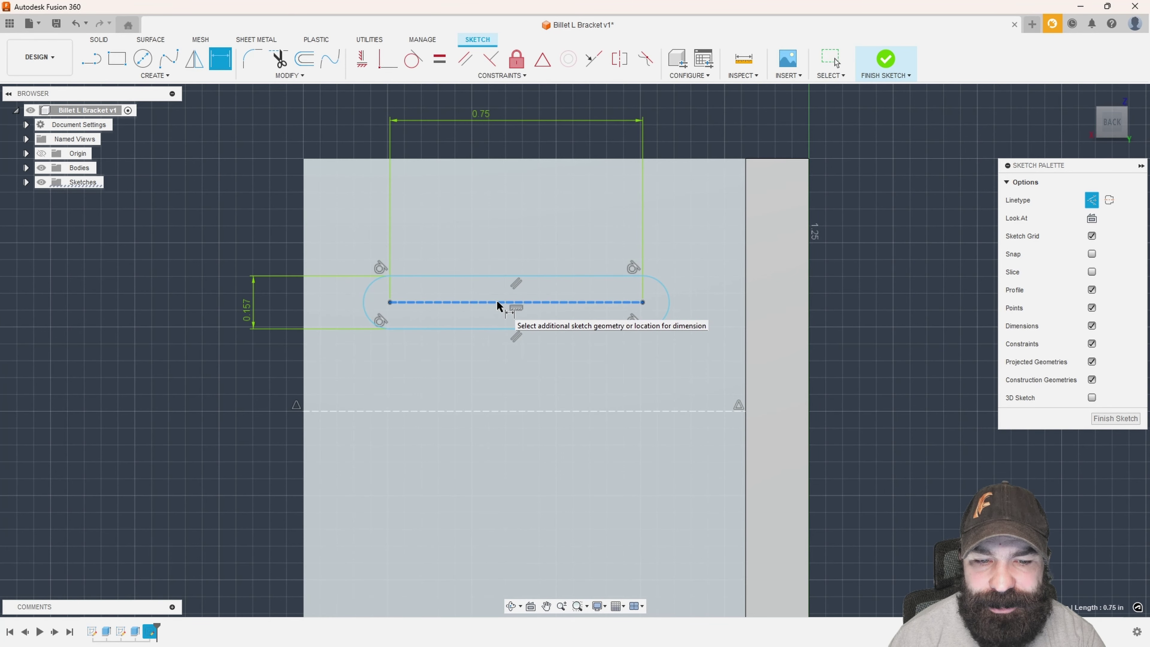
left_click(501, 411)
left_click(170, 345)
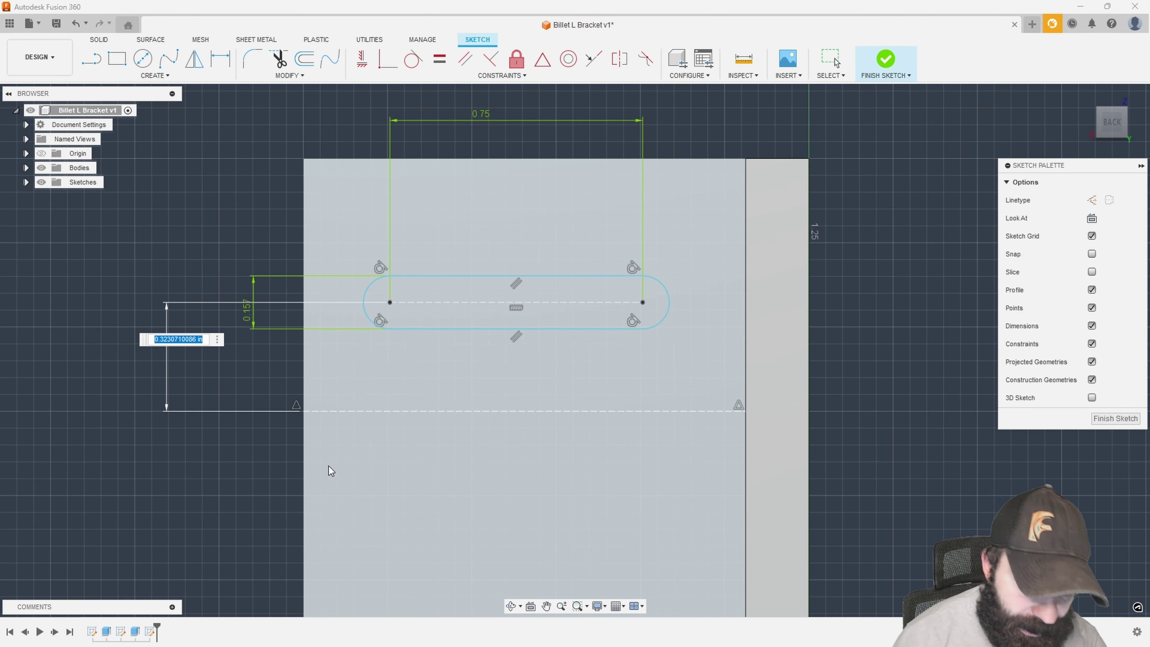
type("0.5")
key("Return")
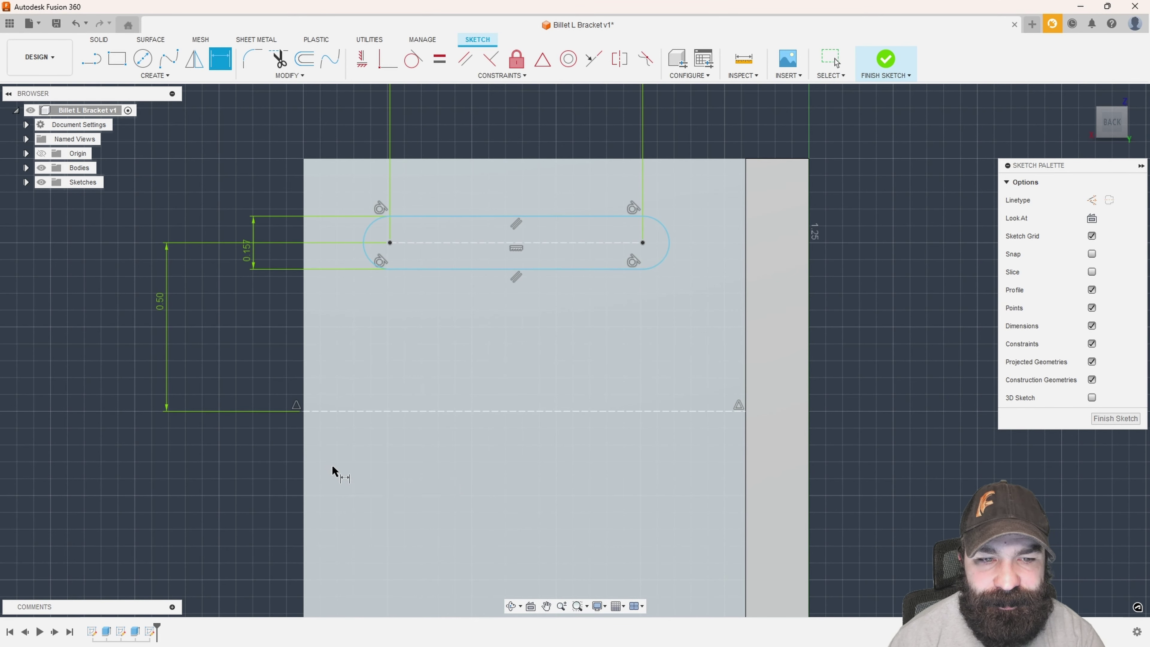
Set the distance from the slot's outer arc center to the free end edge of the leg to 0.25 in.
left_click(390, 243)
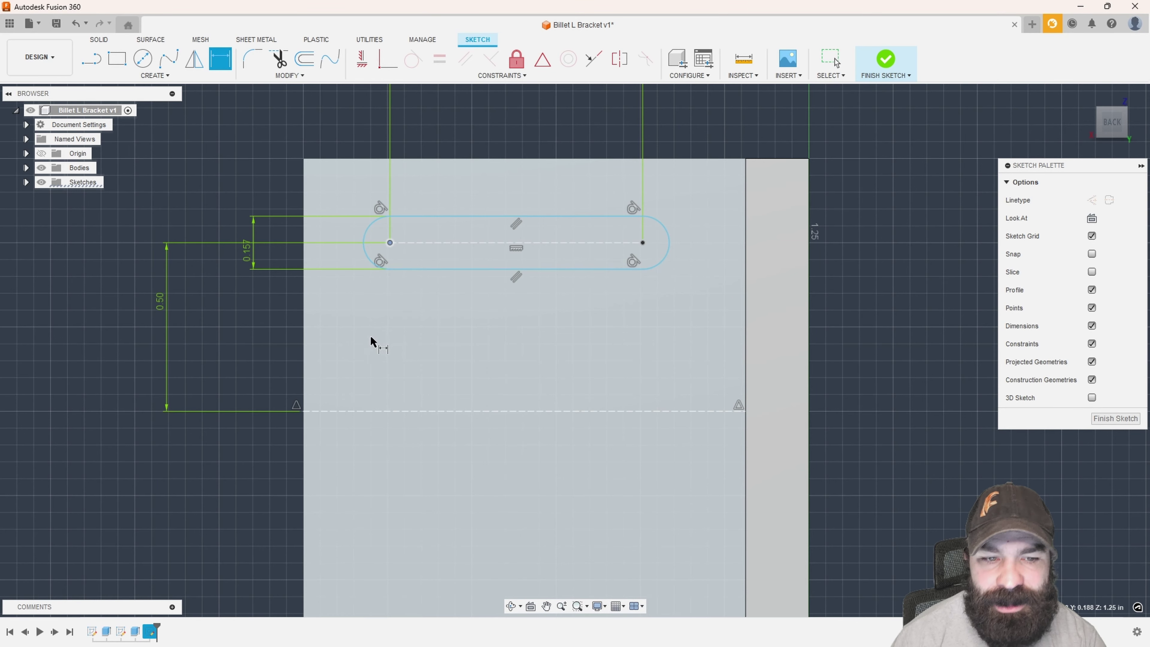
left_click(305, 360)
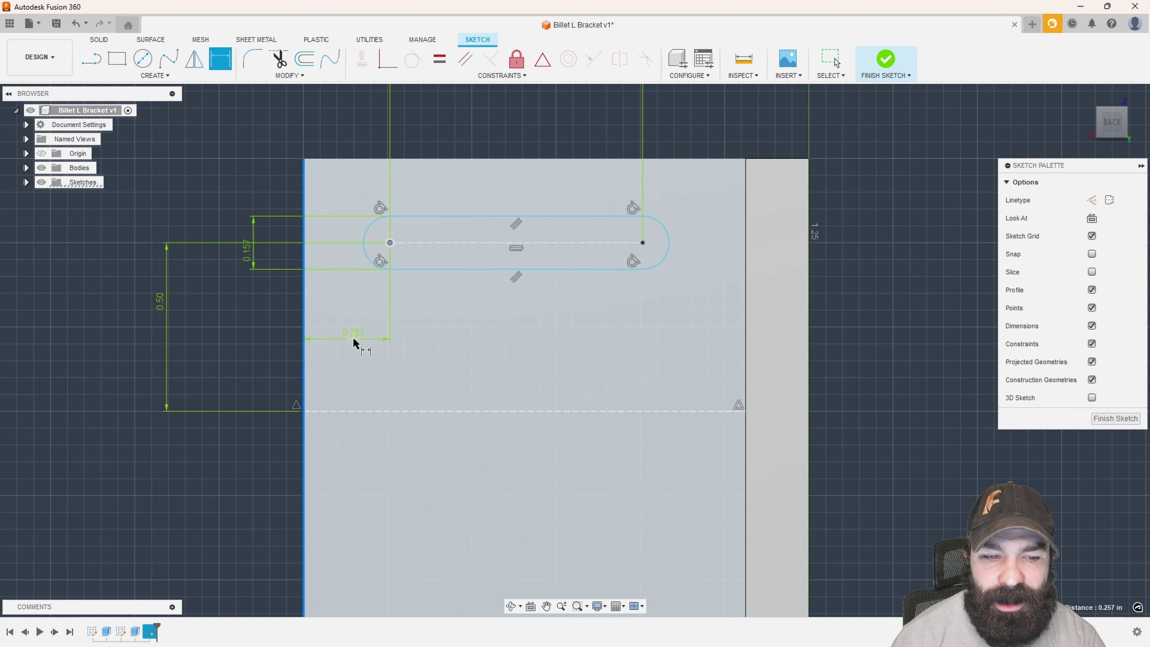
left_click(354, 338)
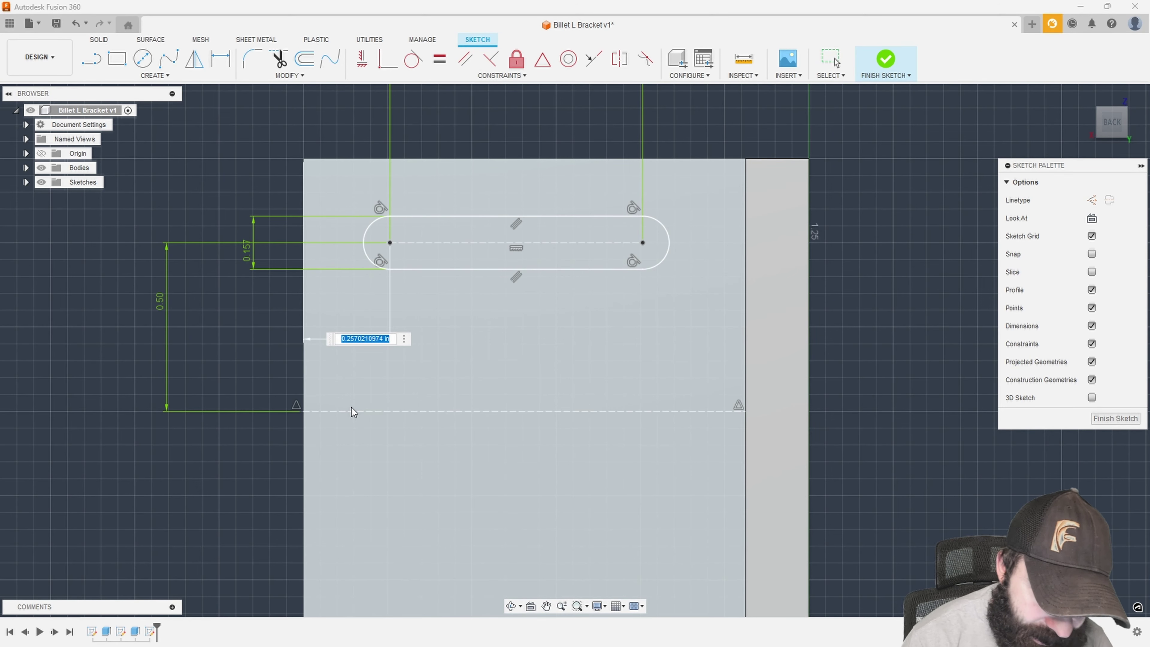
key("BackSpace")
type(".25")
key("Return")
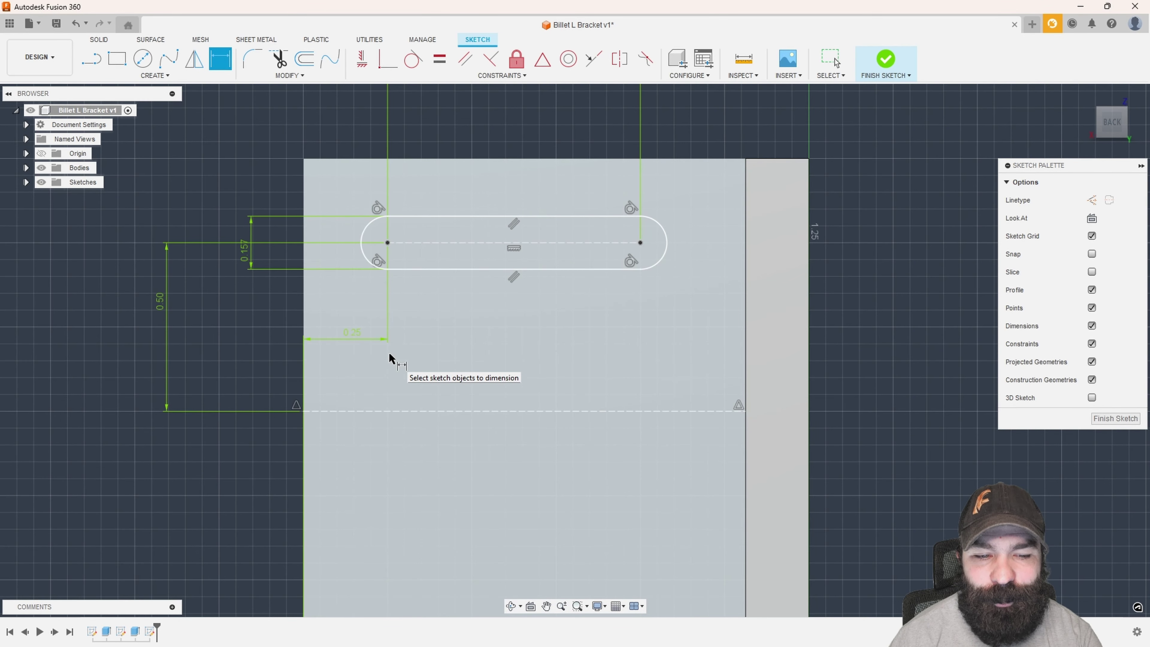
key("Escape")
Rearrange the slot dimensions, moving the 0.25 in one above the part and the width and offset ones beside the free end.
left_click_drag(359, 337, 362, 106)
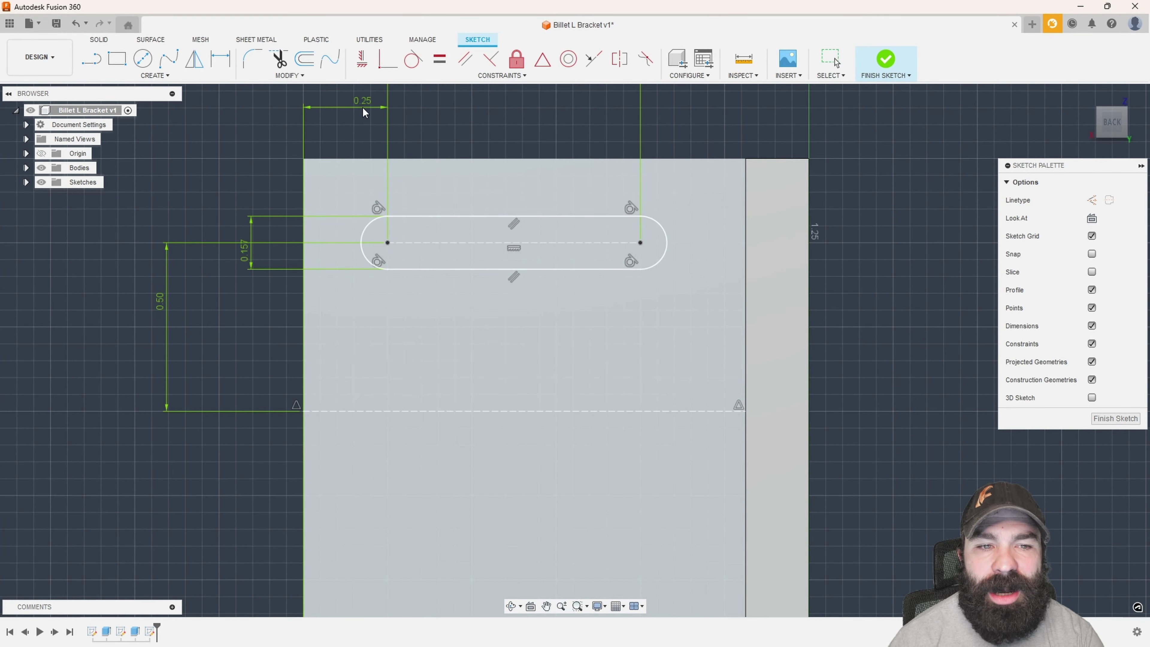
scroll(377, 380, "down", 3)
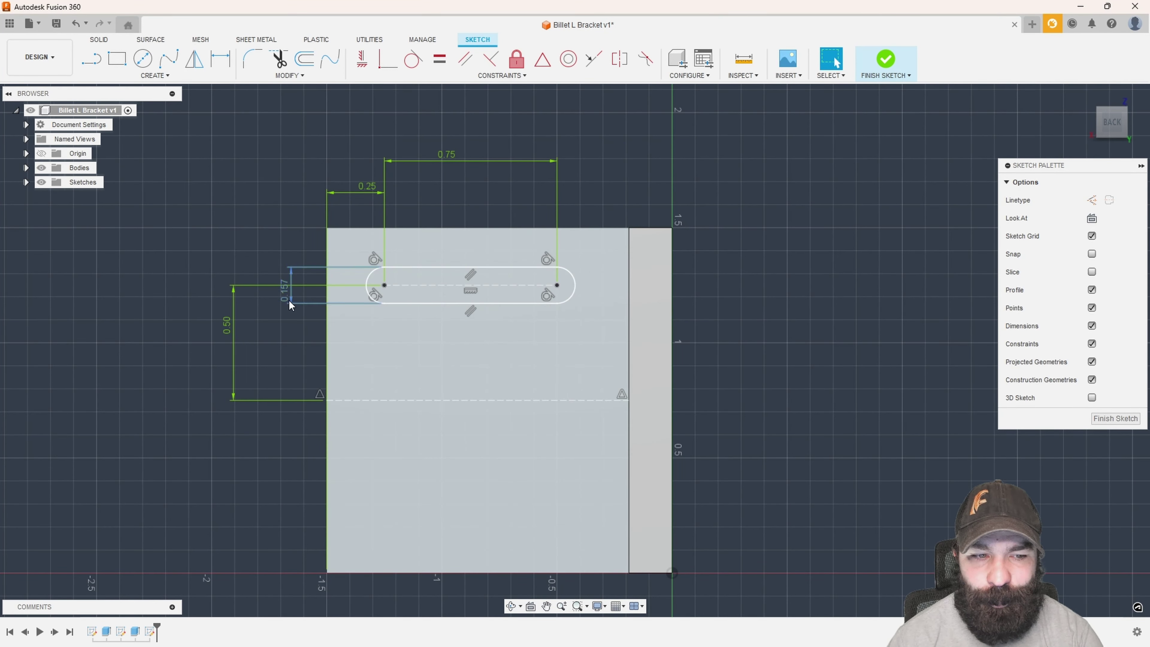
mouse_move(290, 304)
left_mouse_down()
mouse_move(219, 296)
mouse_move(290, 296)
left_mouse_up()
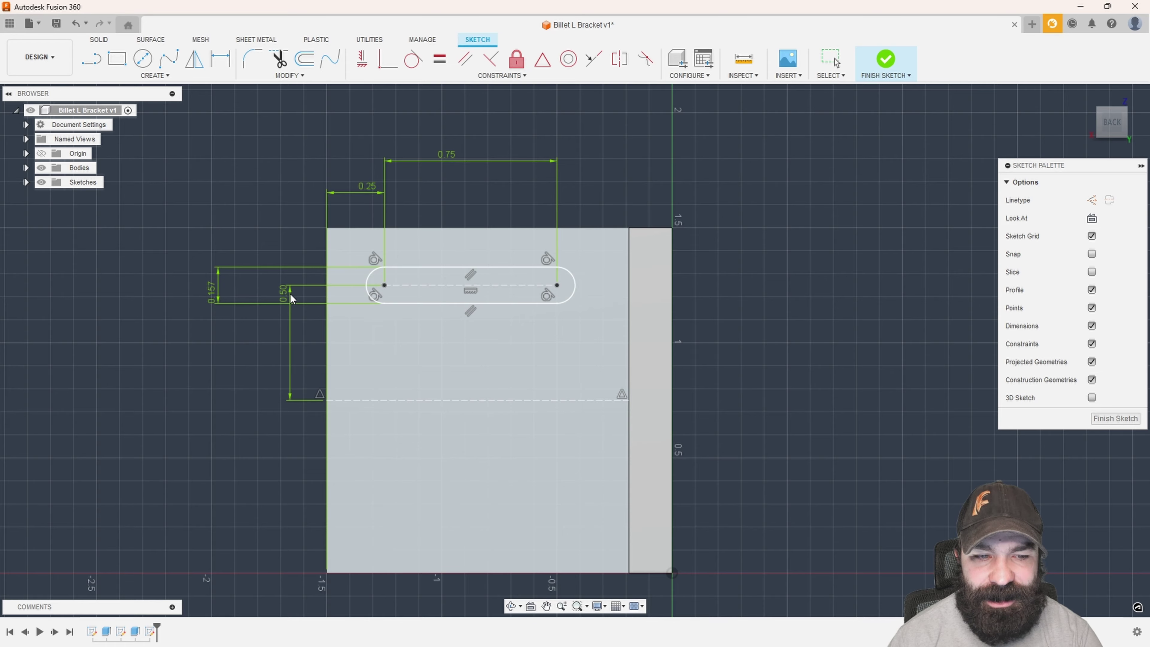
left_click_drag(219, 276, 283, 274)
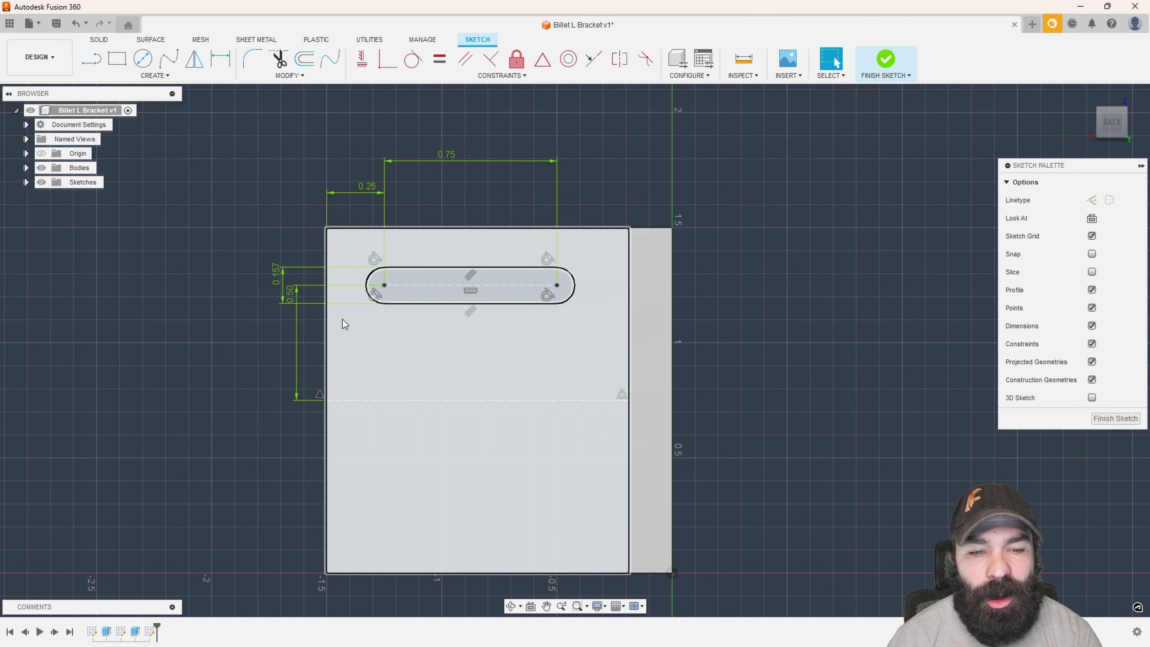
Extrude the slot profile as a cut of -0.188 in through the horizontal leg.
middle_click_drag(444, 330, 420, 319, "shift")
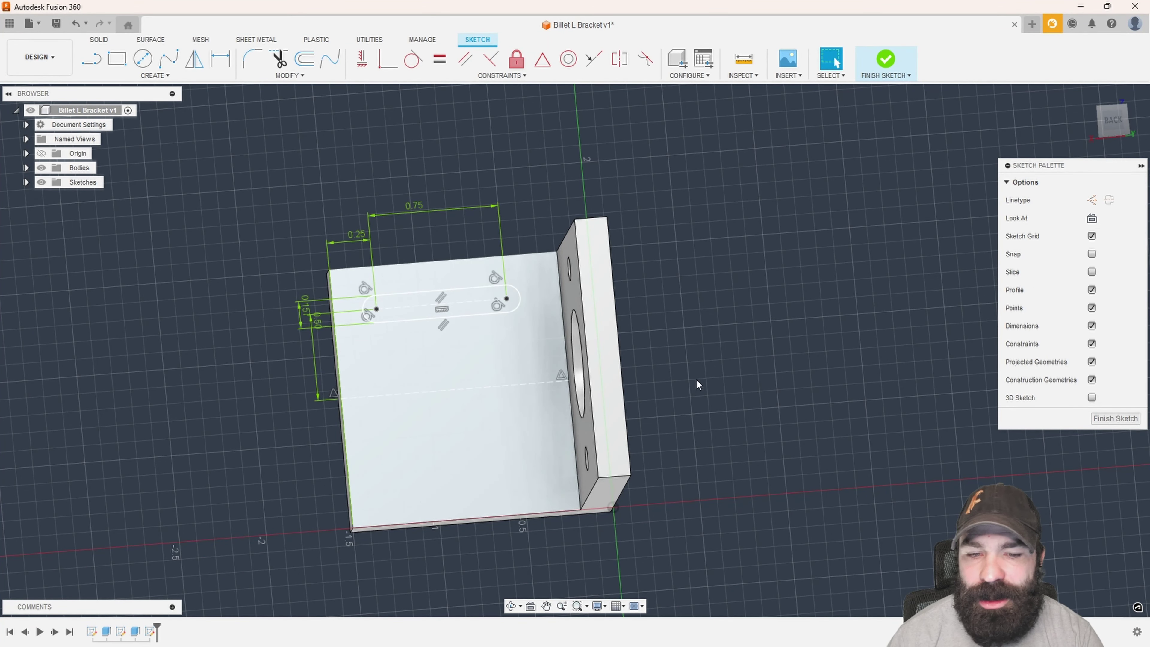
left_click(1112, 119)
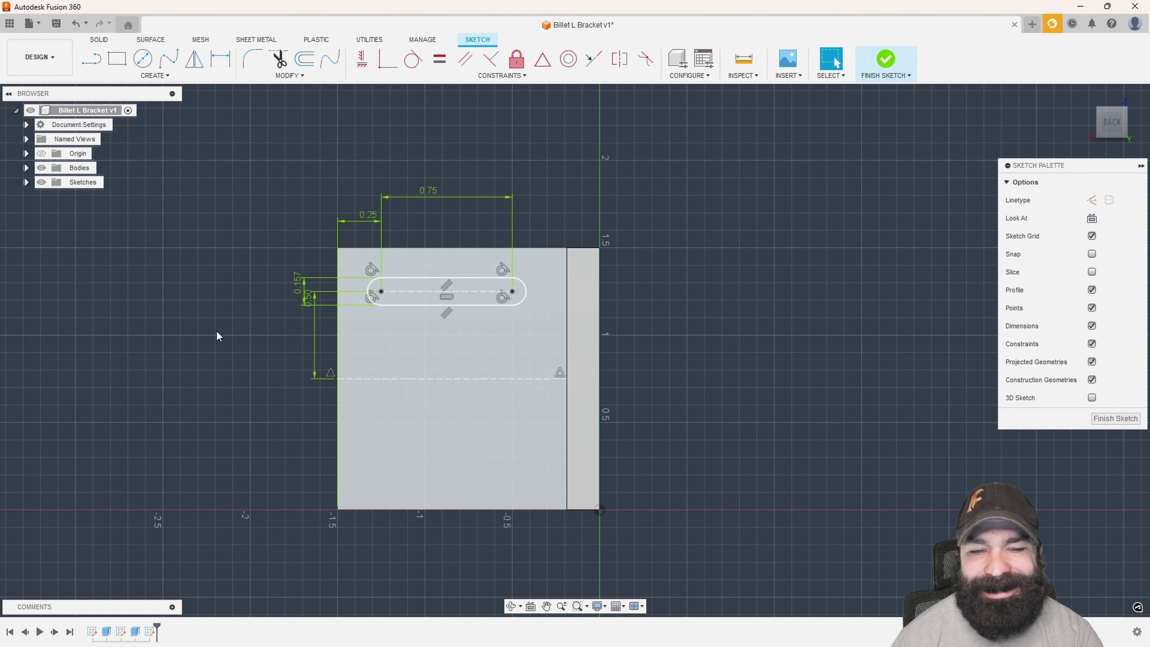
key("e")
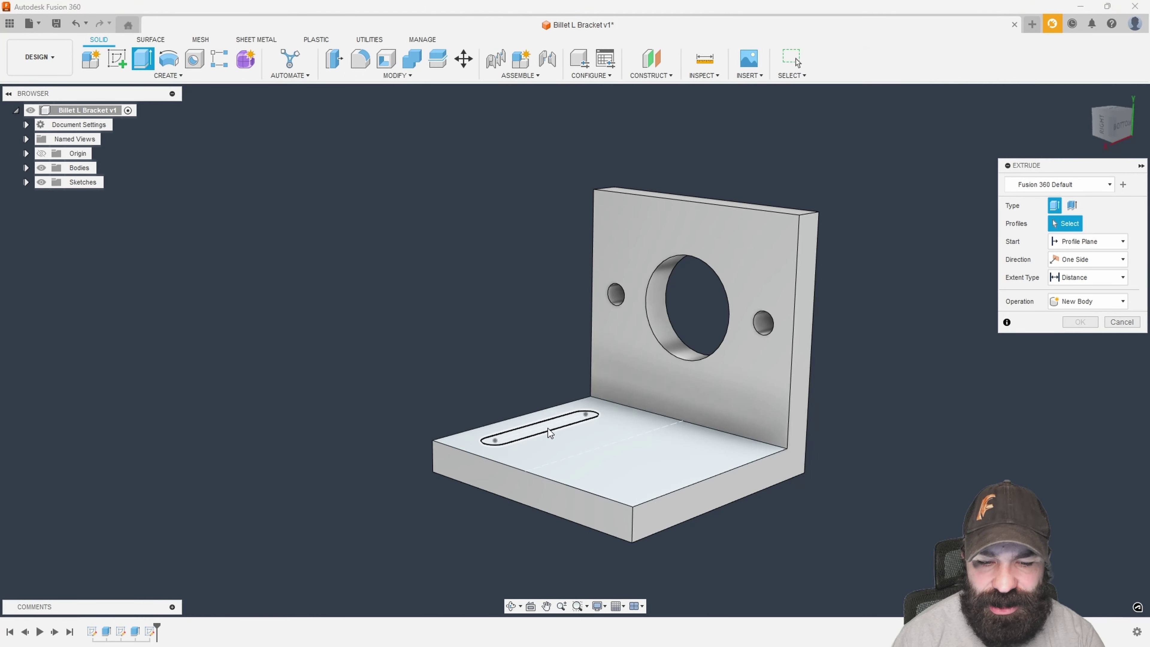
left_click(549, 431)
middle_click_drag(539, 455, 544, 470, "shift")
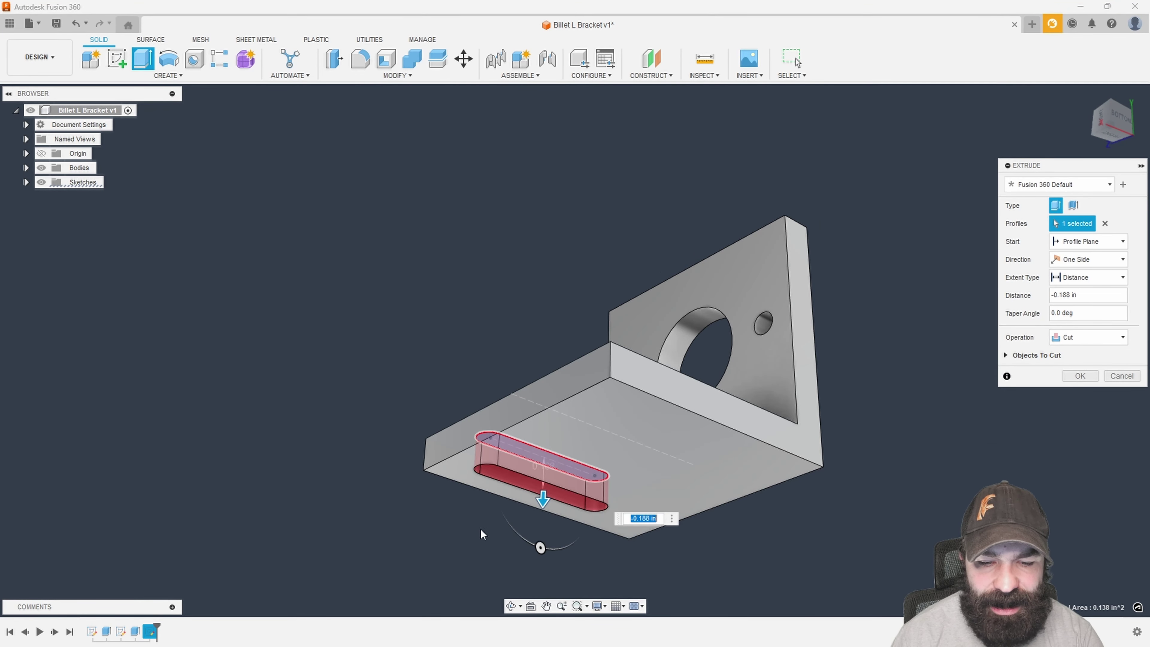
left_click(1079, 376)
middle_click_drag(470, 453, 466, 368, "shift")
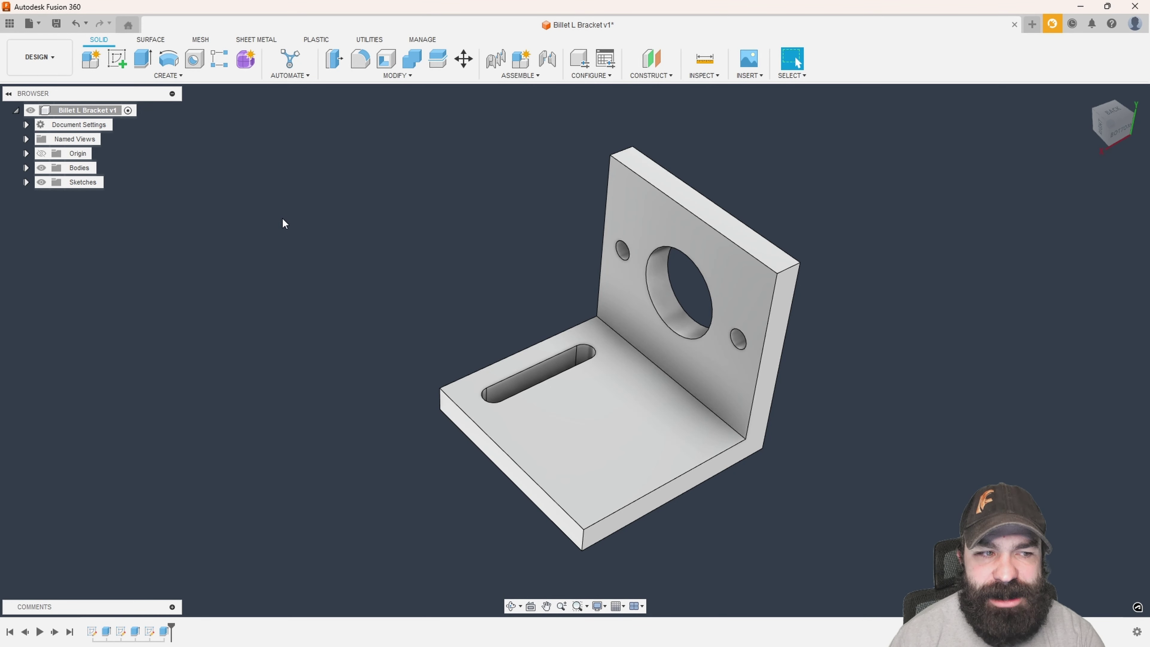
Construct a midplane between the two outer L-shaped side faces of the bracket.
left_click(41, 153)
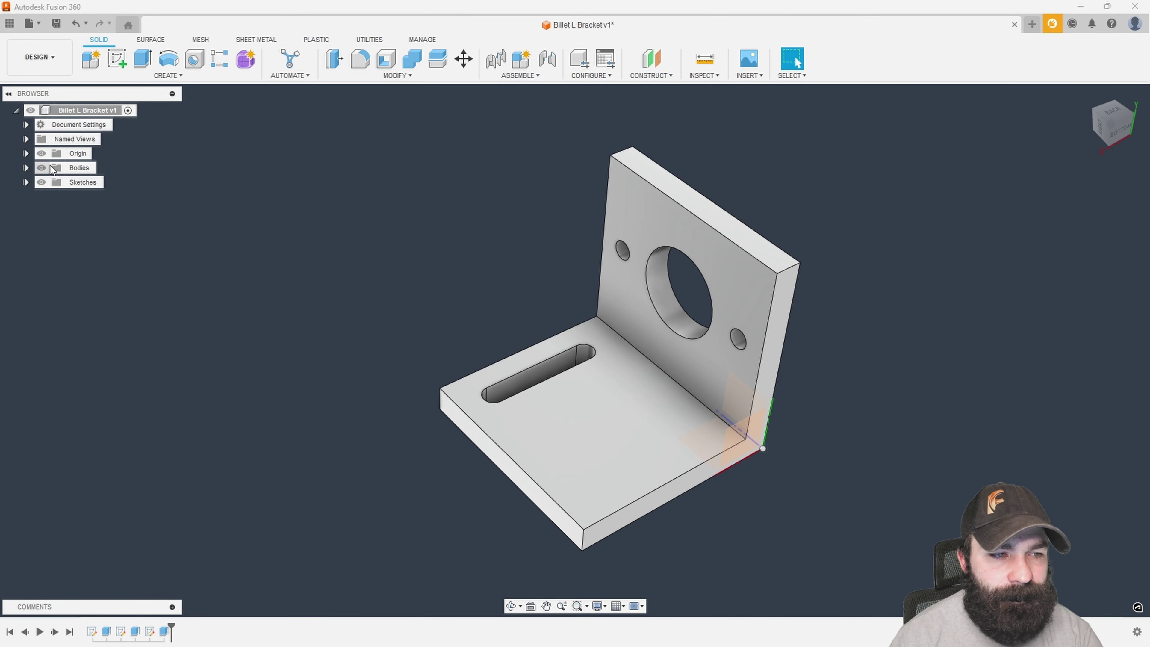
left_click(41, 153)
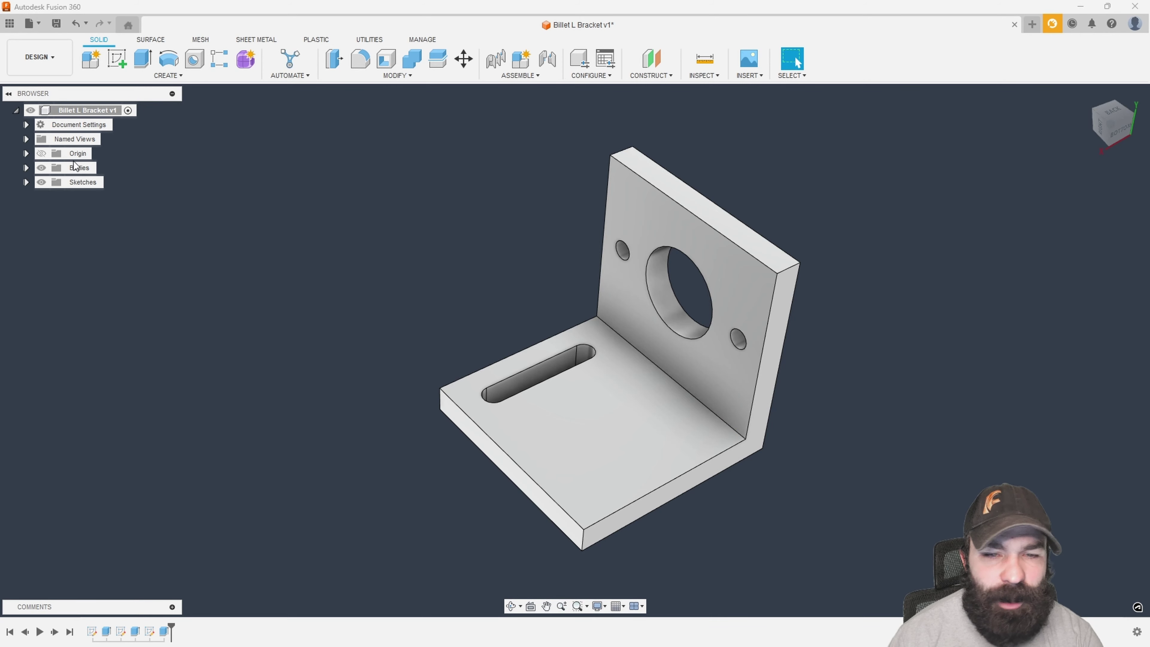
left_click(648, 76)
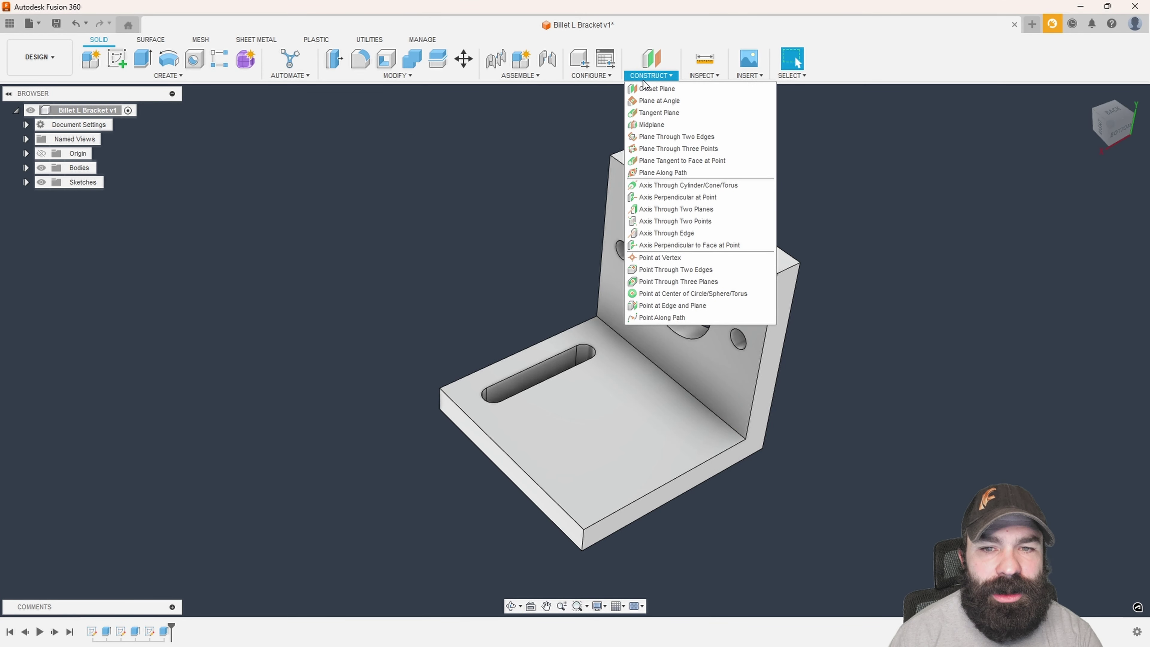
left_click(651, 124)
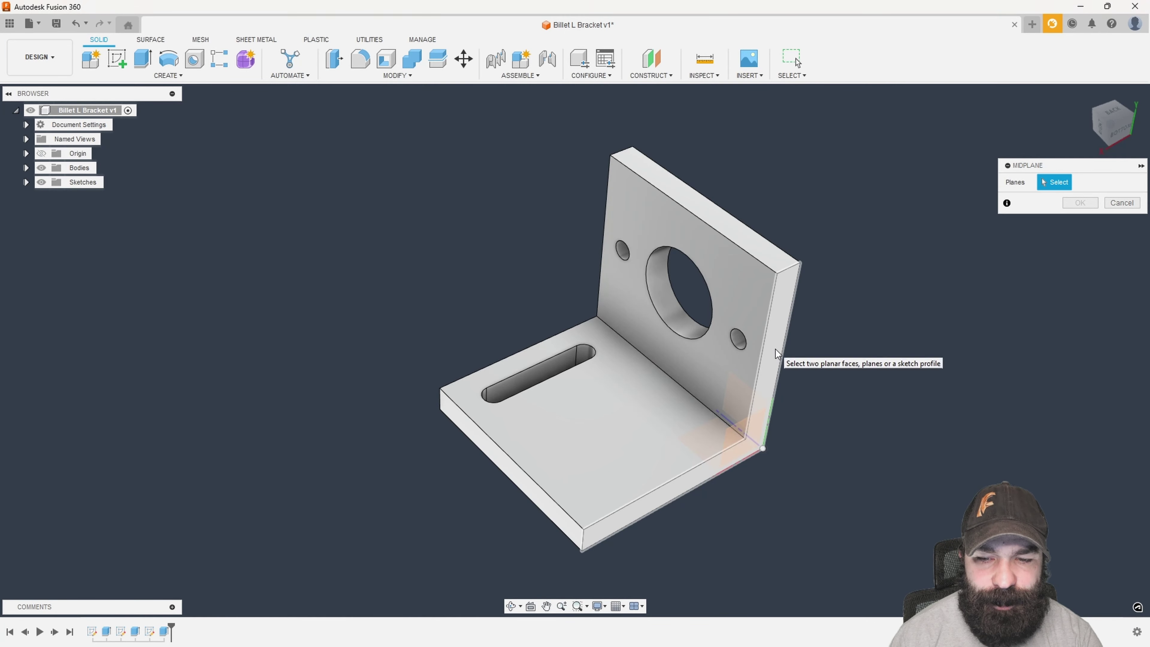
left_click(777, 364)
middle_click_drag(693, 355, 534, 316, "shift")
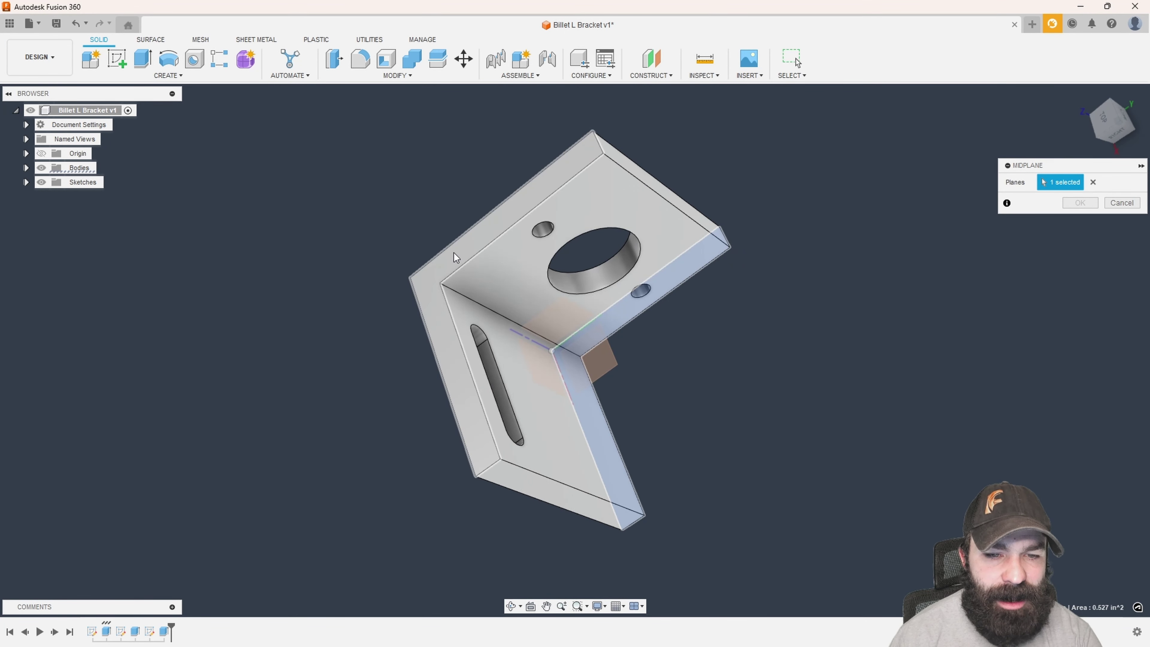
left_click(468, 274)
middle_click_drag(470, 280, 557, 272, "shift")
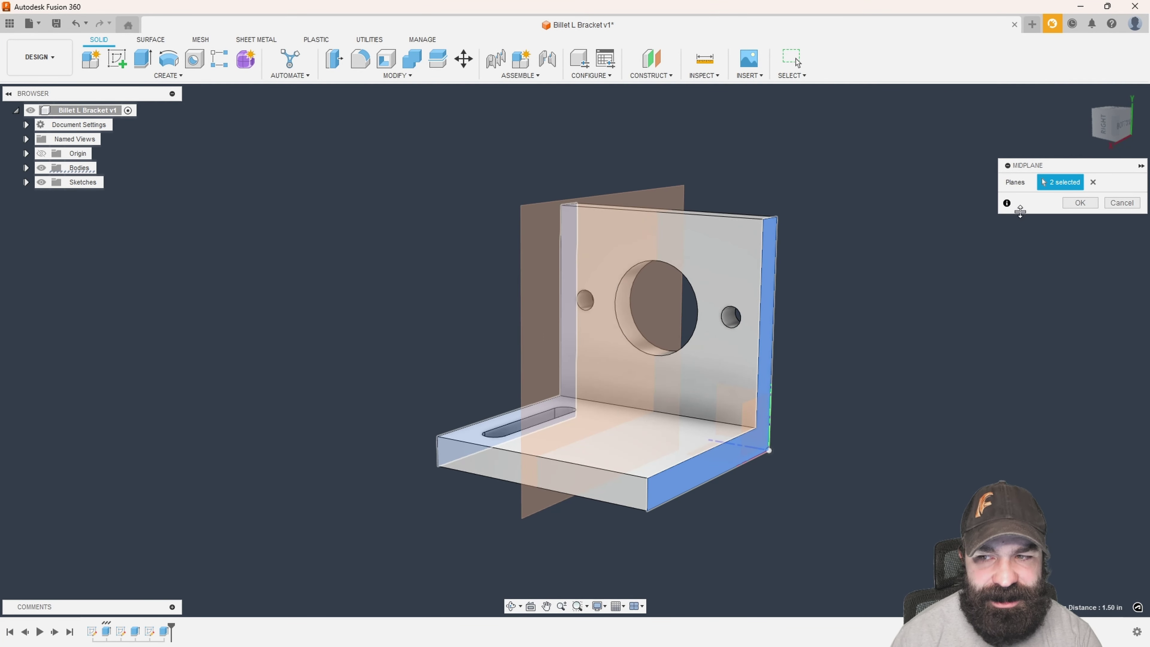
left_click(1073, 204)
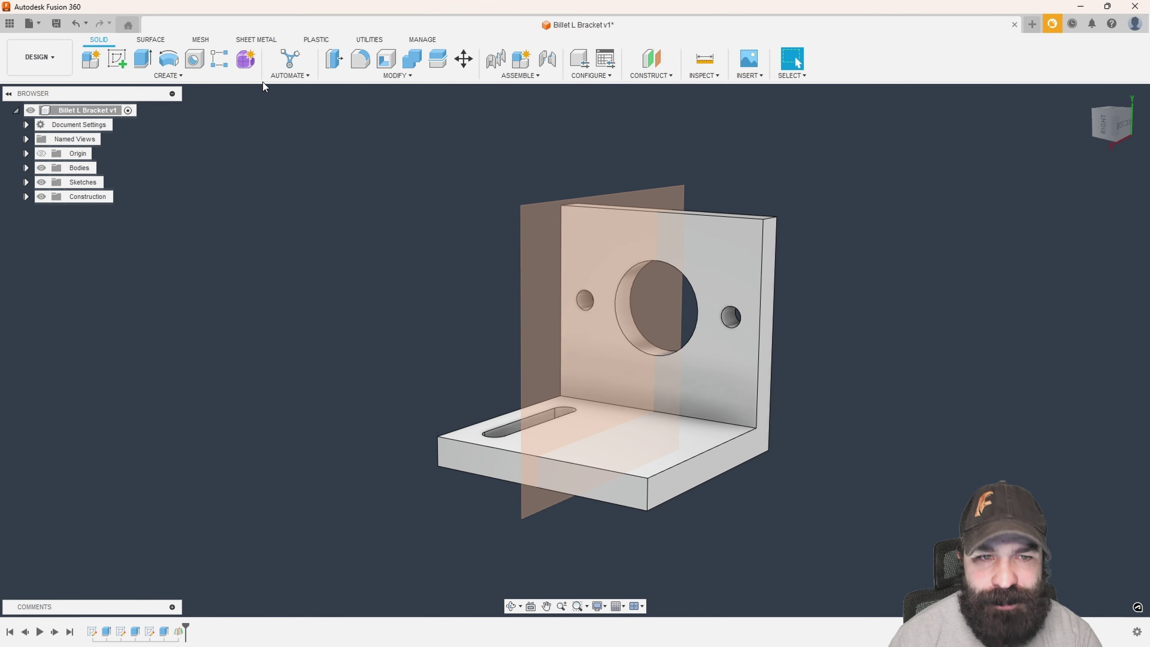
Mirror the slot cut across the midplane using the Features object type, and hide the construction geometry.
left_click(241, 79)
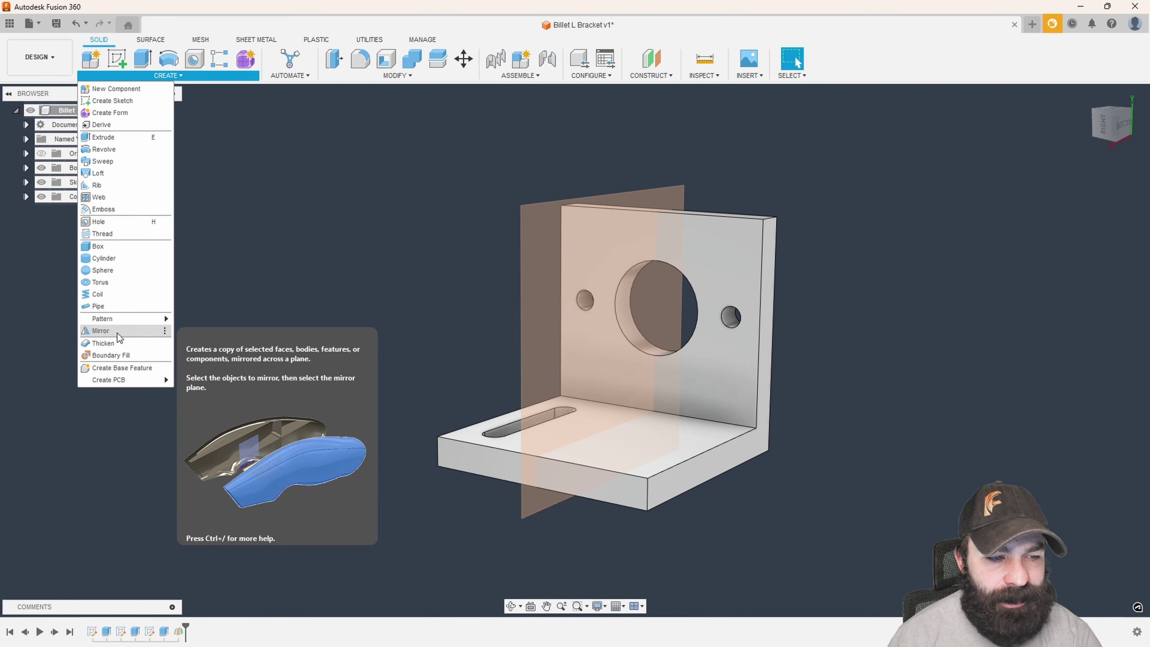
left_click(339, 284)
type("s")
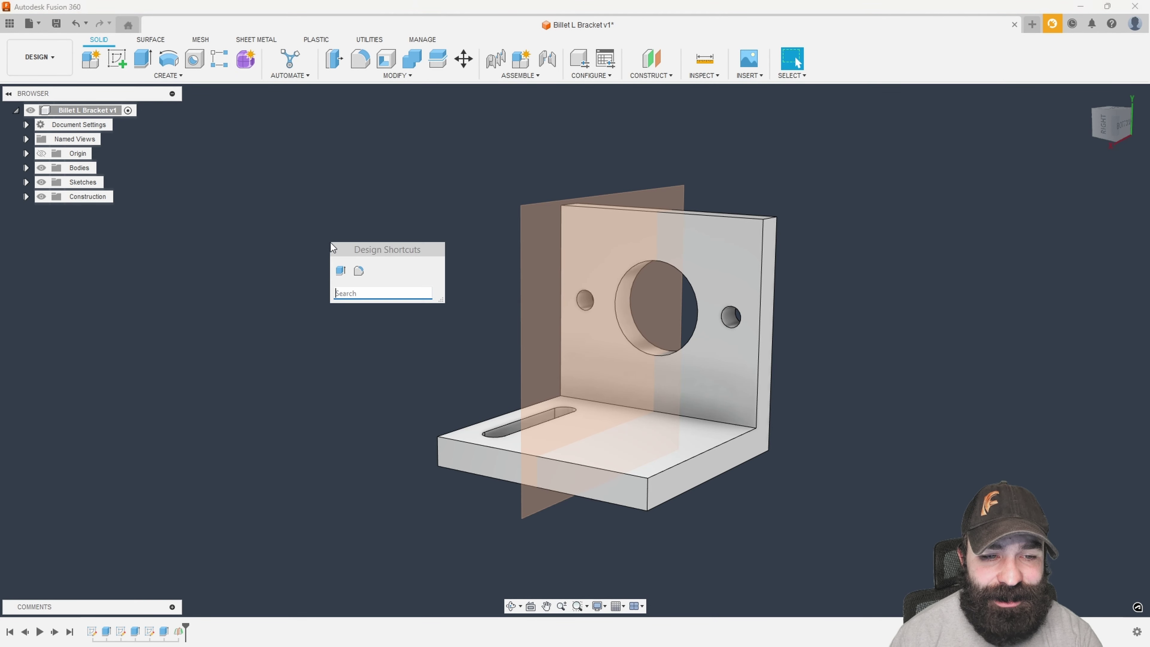
type("mir")
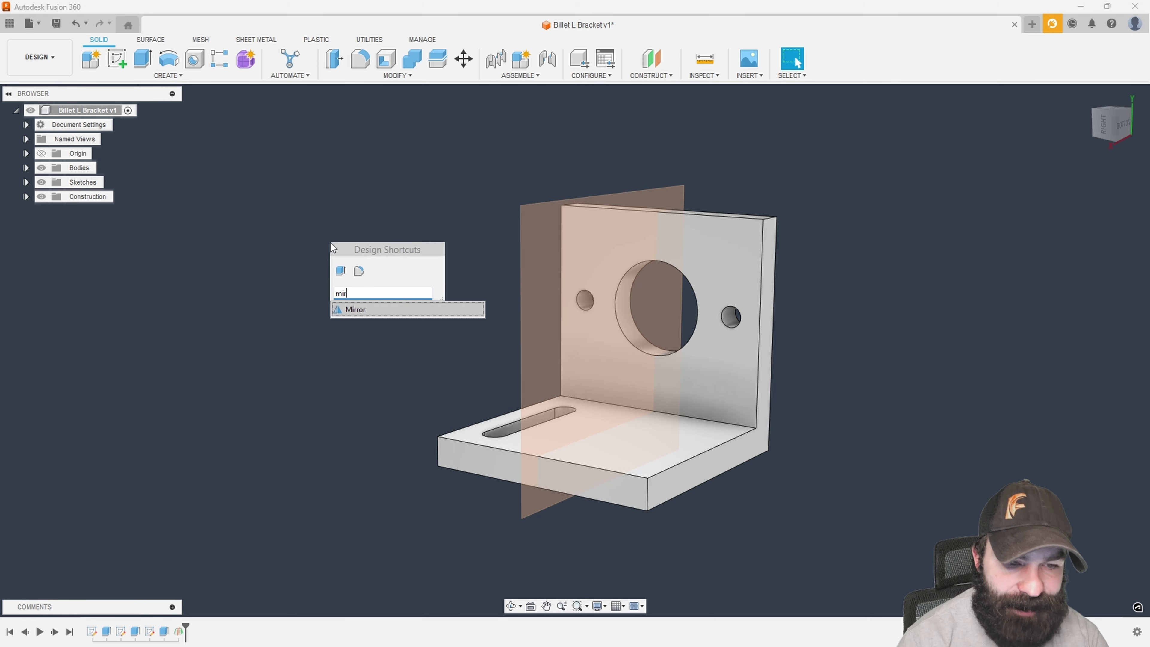
left_click(358, 308)
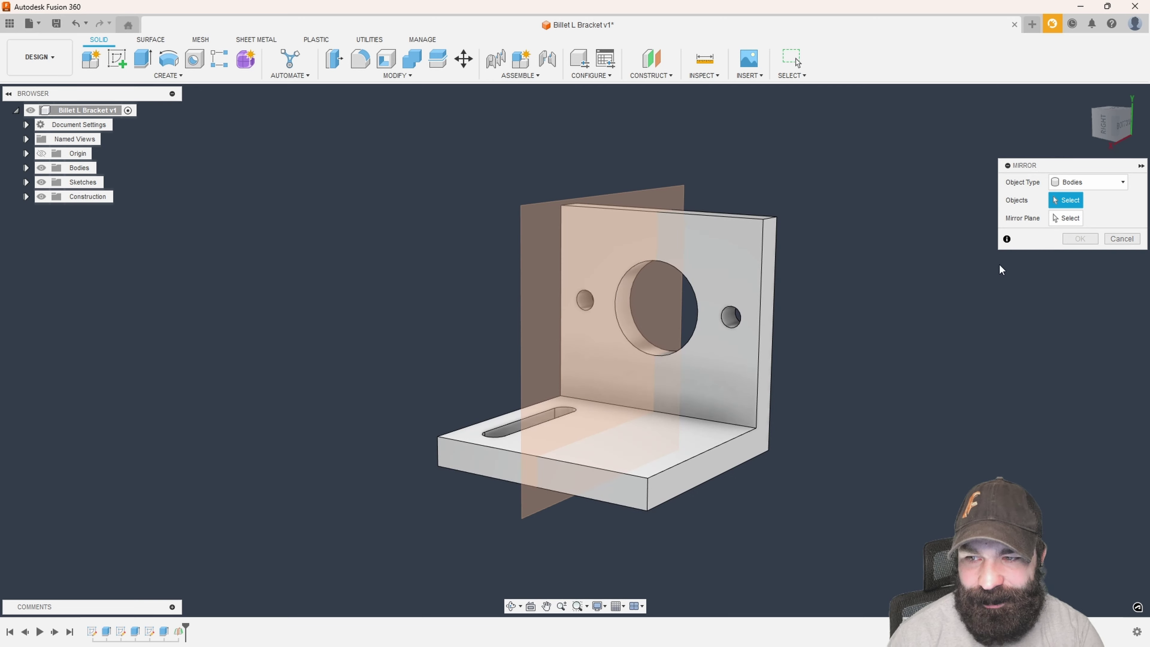
left_click(1078, 183)
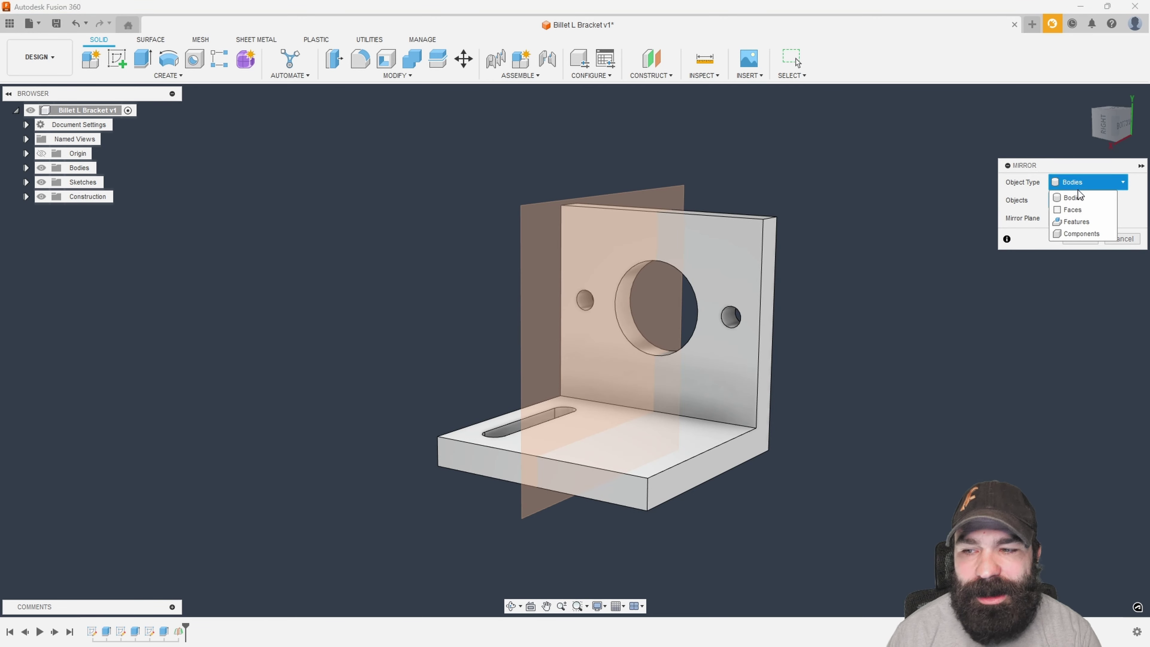
left_click(1079, 222)
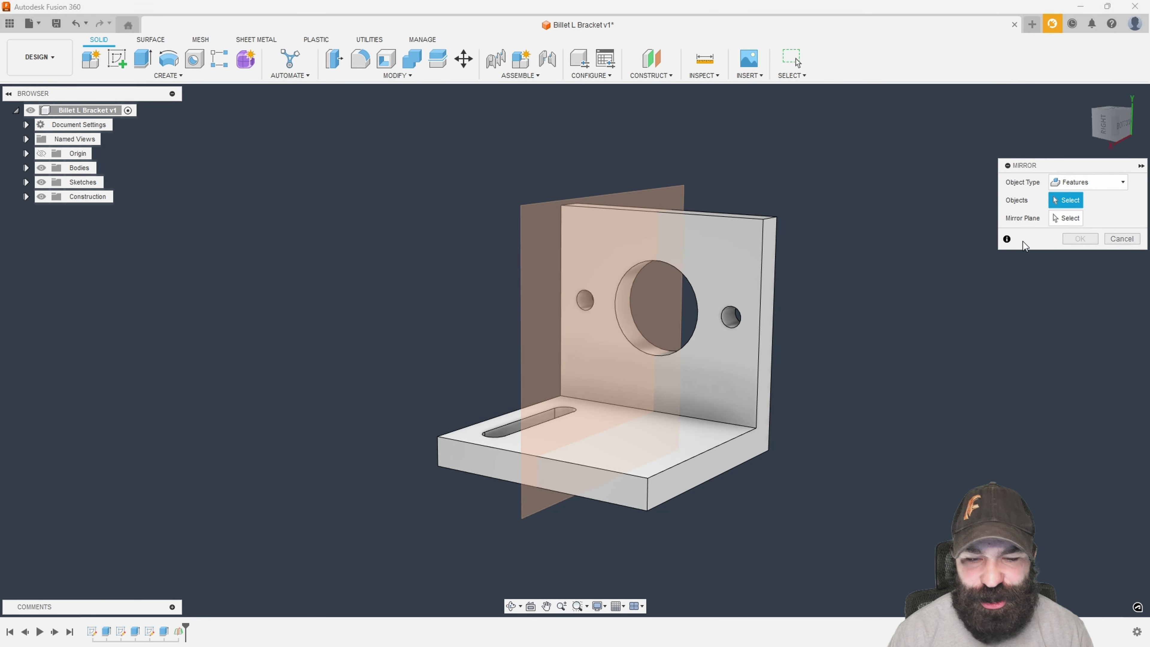
left_click(164, 631)
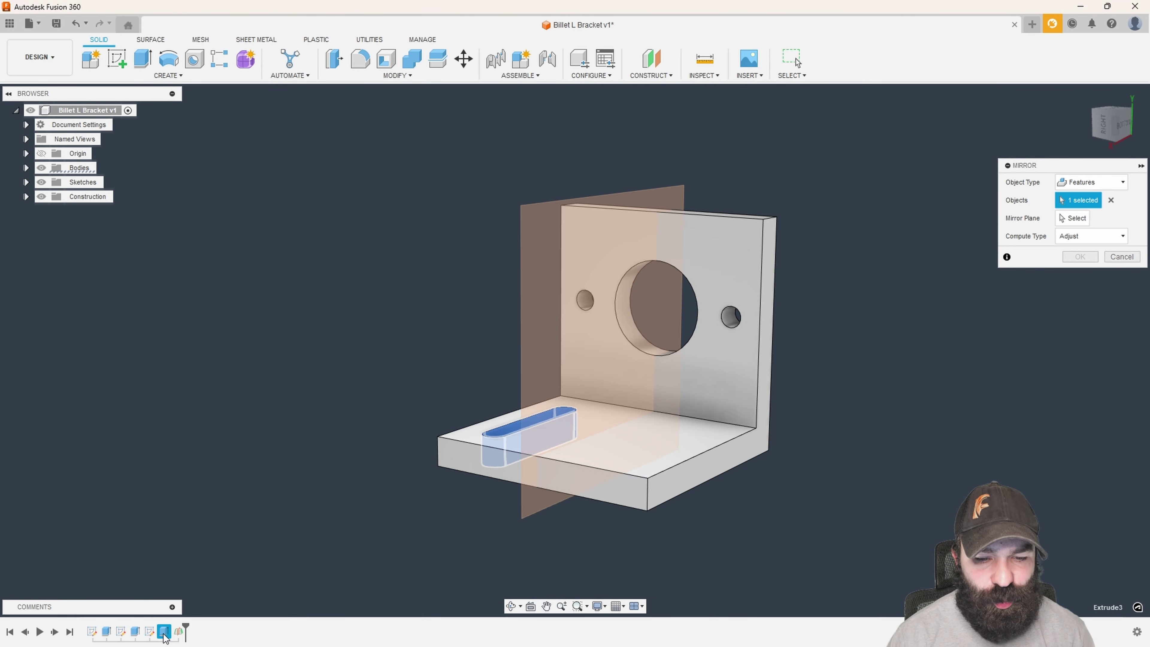
middle_click_drag(328, 477, 316, 518, "shift")
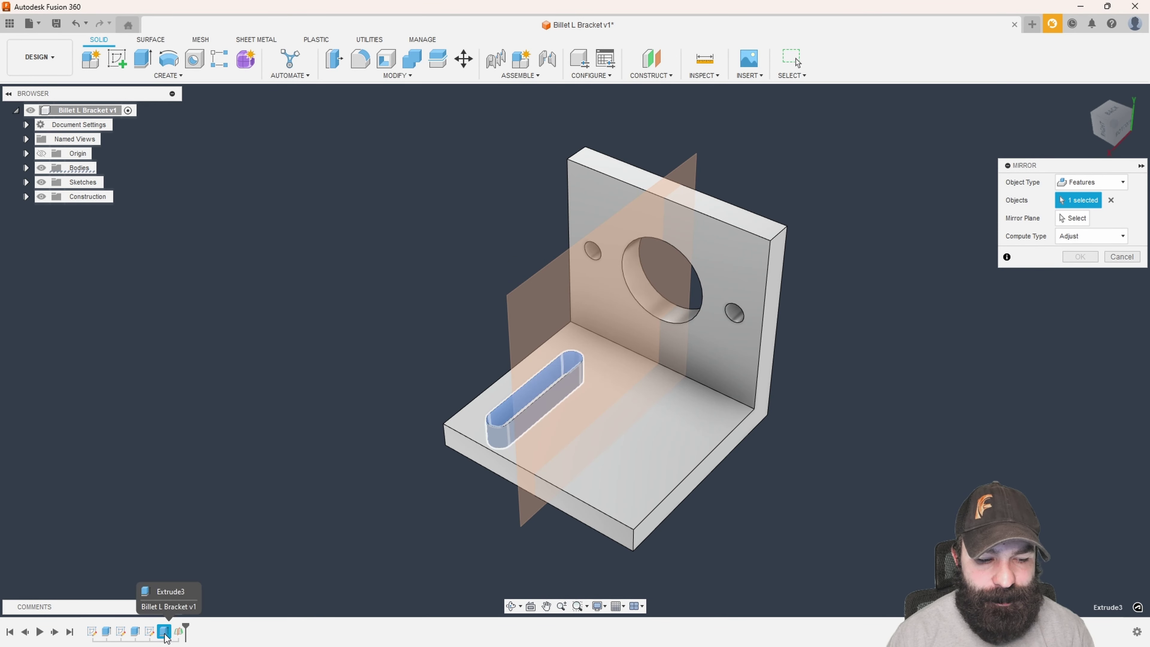
left_click(1073, 218)
left_click(602, 362)
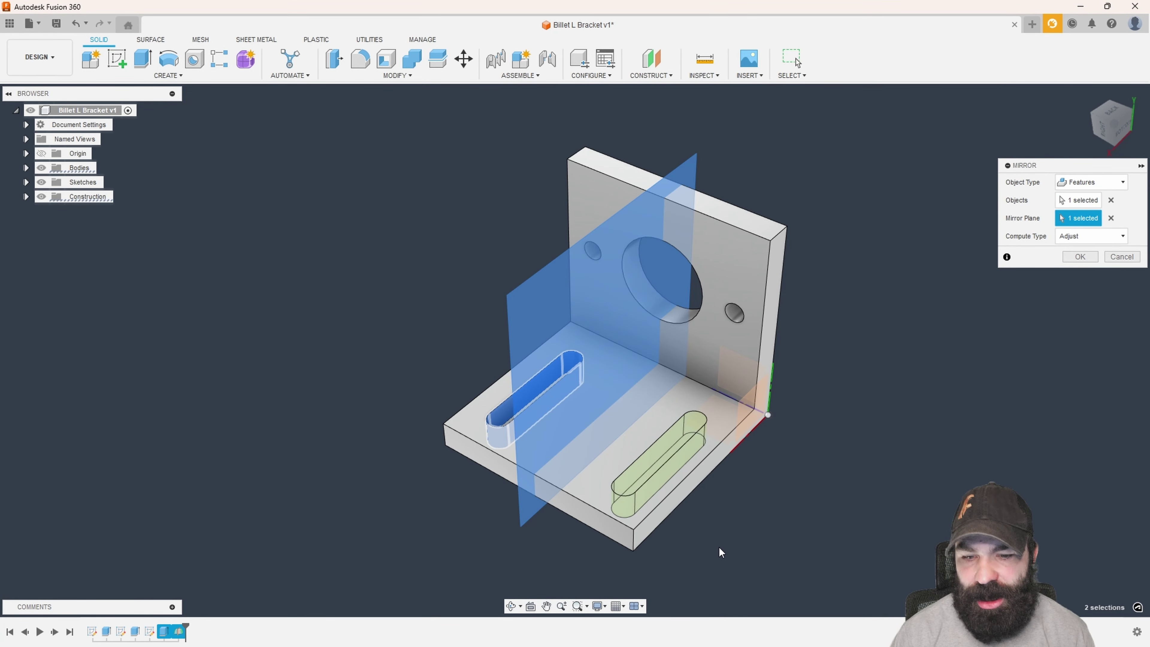
middle_click_drag(719, 548, 732, 530, "shift")
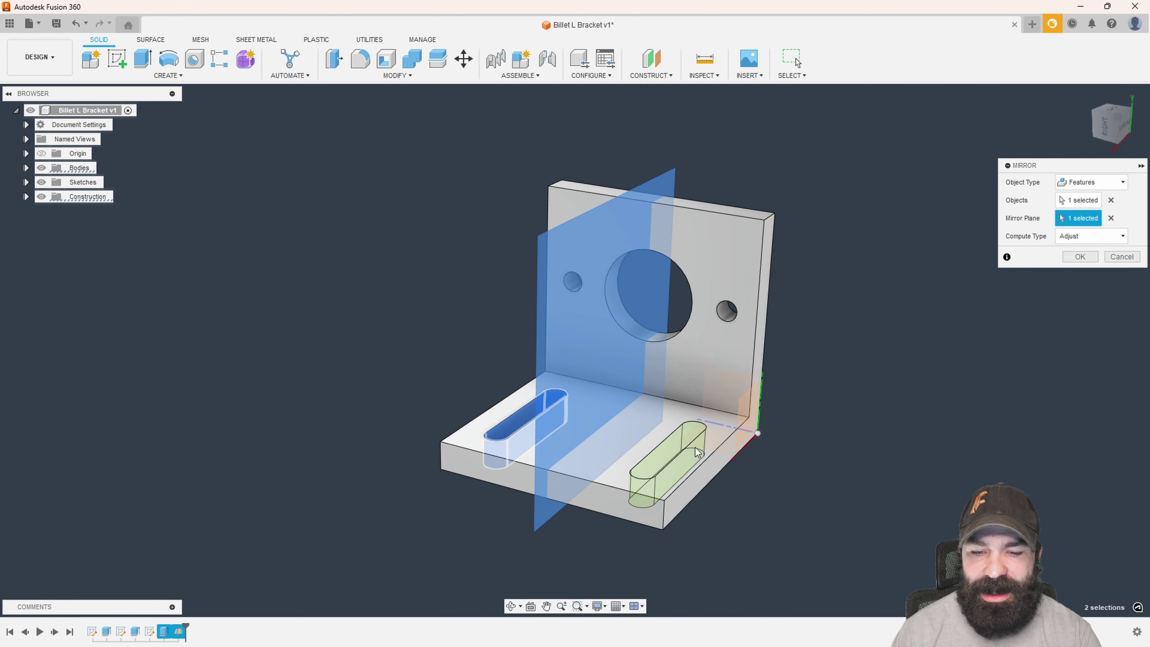
left_click(1080, 257)
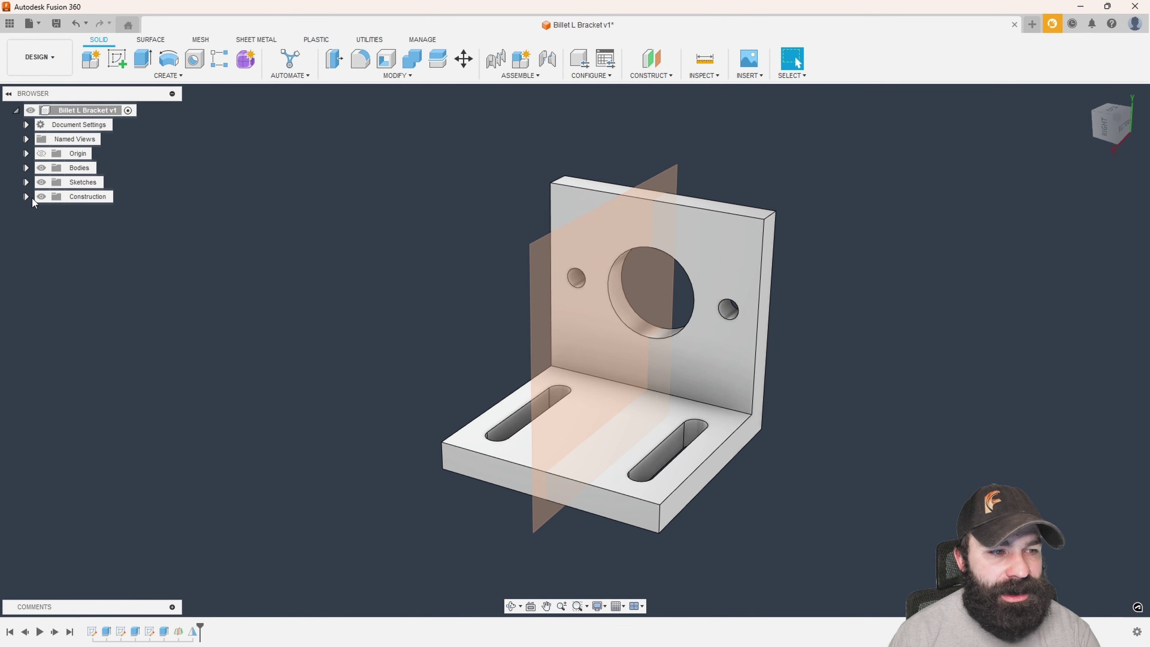
left_click(41, 196)
middle_click_drag(414, 347, 413, 379, "shift")
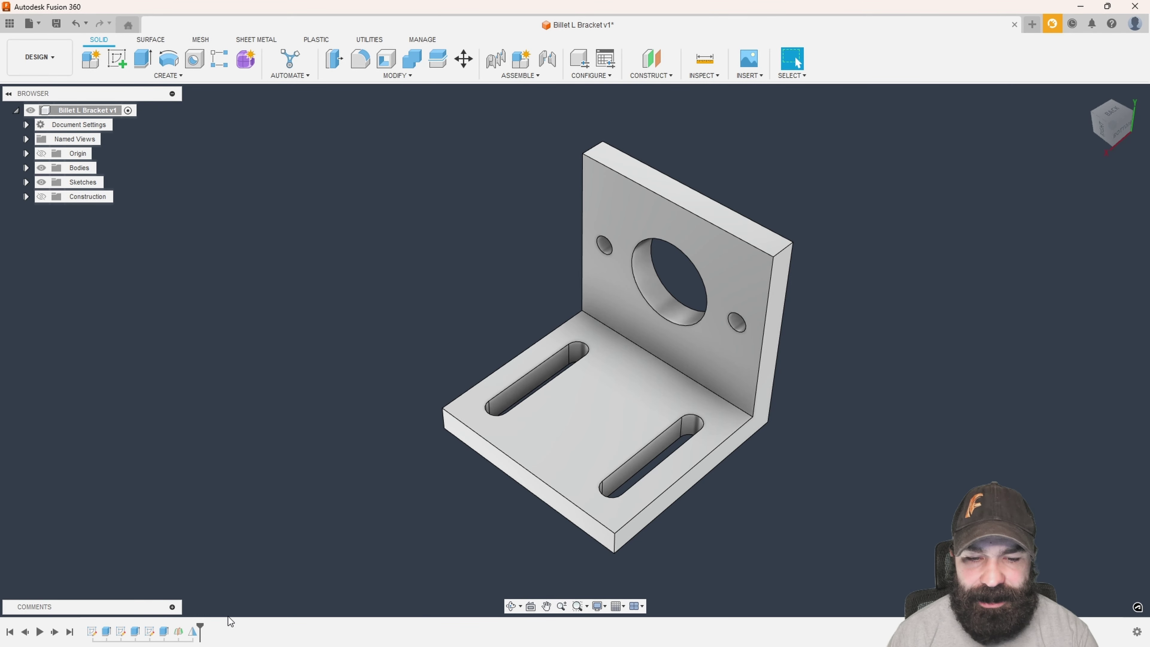
Chamfer the upper edge loop of the original, unmirrored slot with an equal distance of 0.02 in.
left_click(385, 78)
left_click(381, 111)
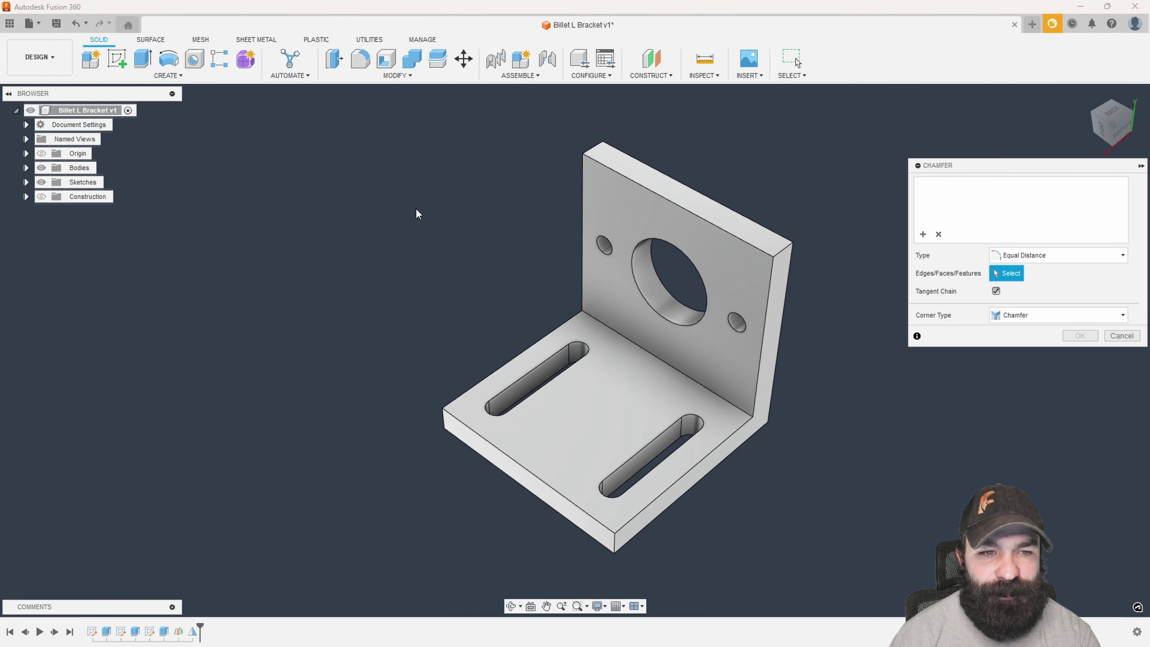
left_click(517, 386)
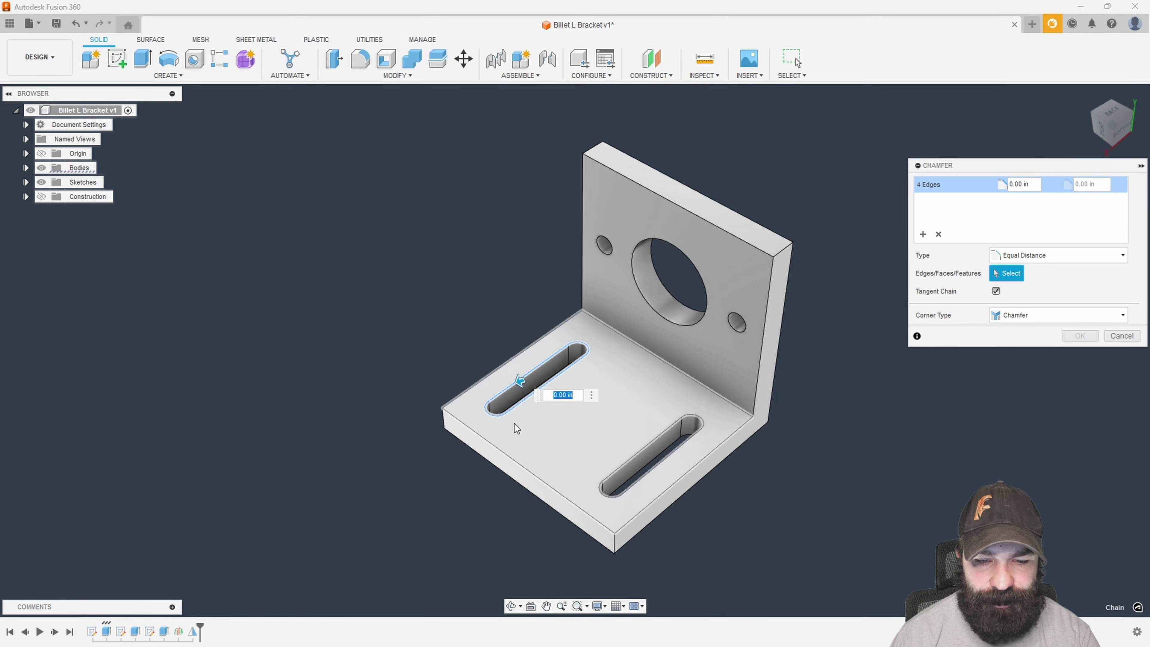
type(".02")
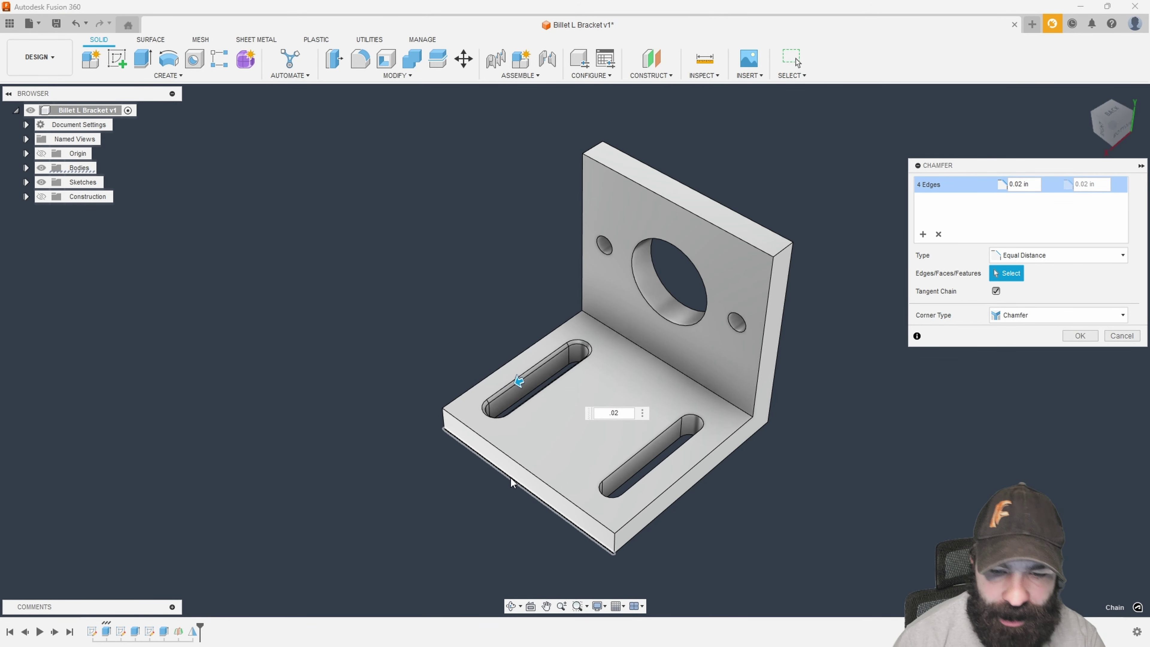
left_click(1080, 335)
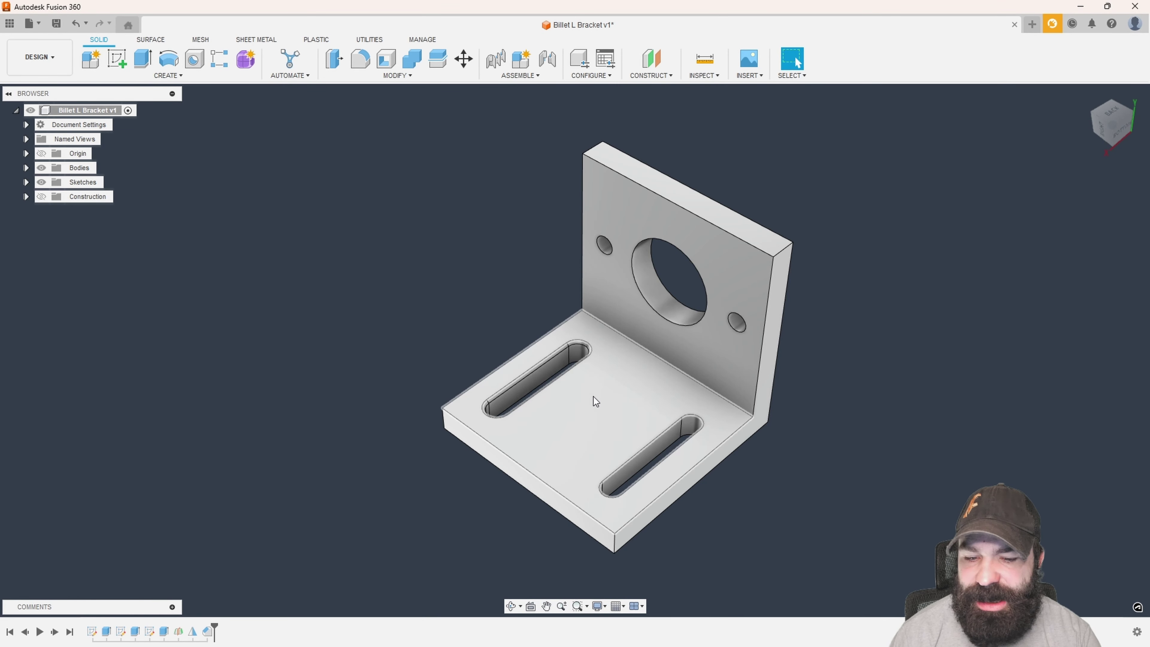
Move the mirror feature after the chamfer in the timeline and add the chamfer to its mirrored objects.
left_click(195, 637)
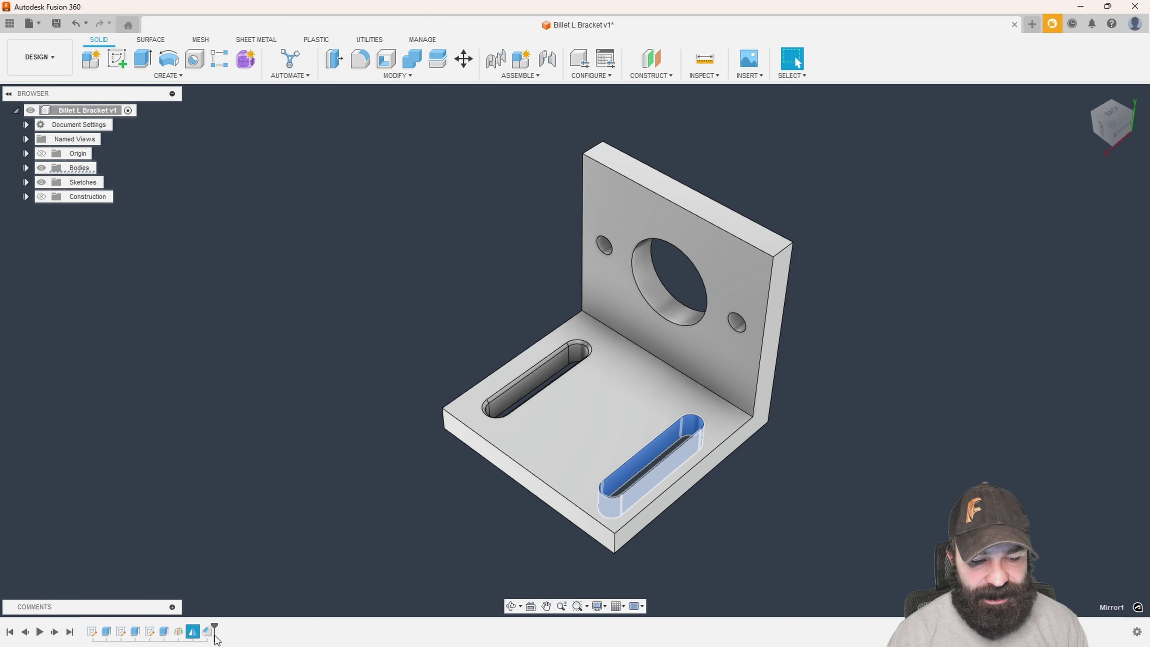
left_click_drag(216, 635, 217, 636)
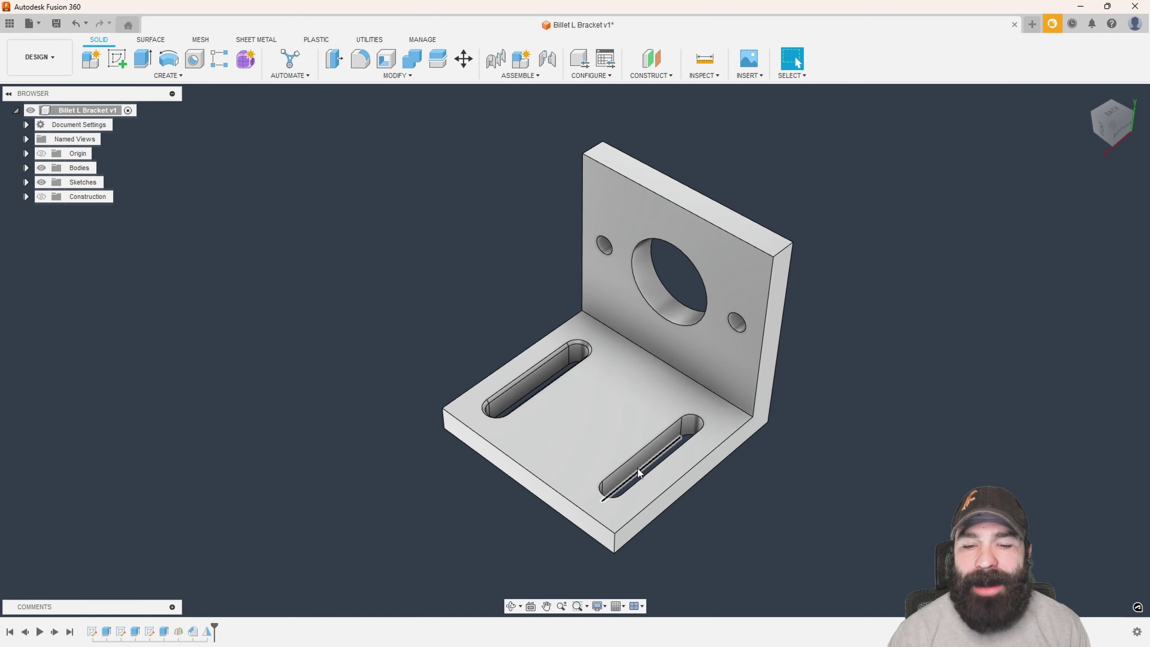
double_click(209, 634)
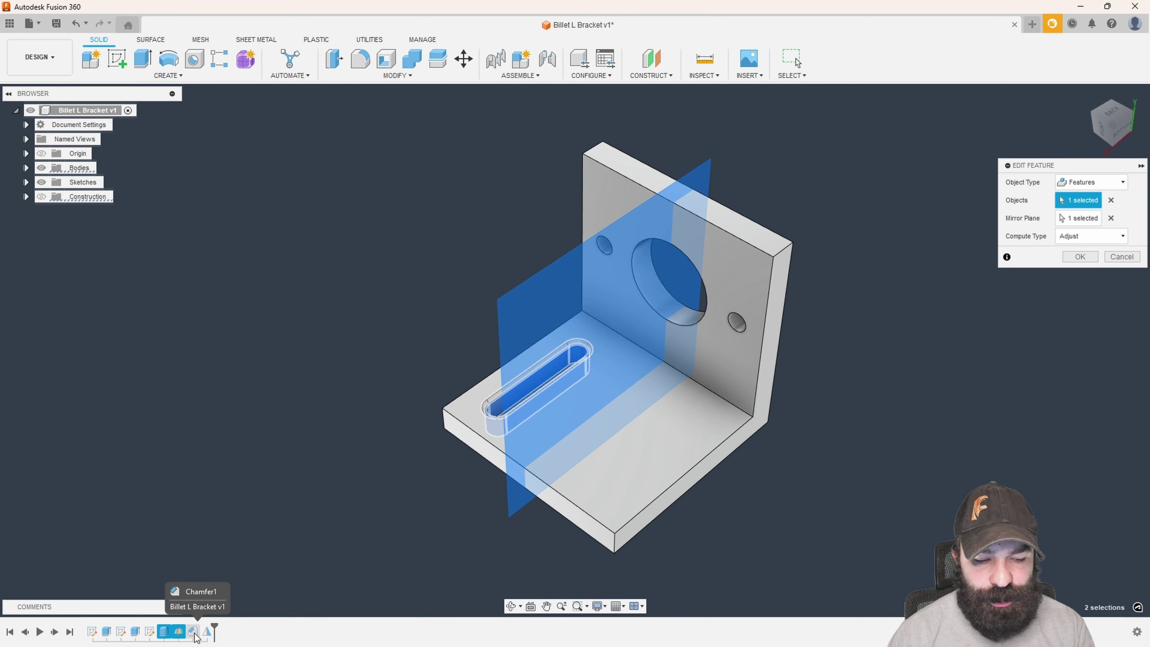
left_click(193, 633)
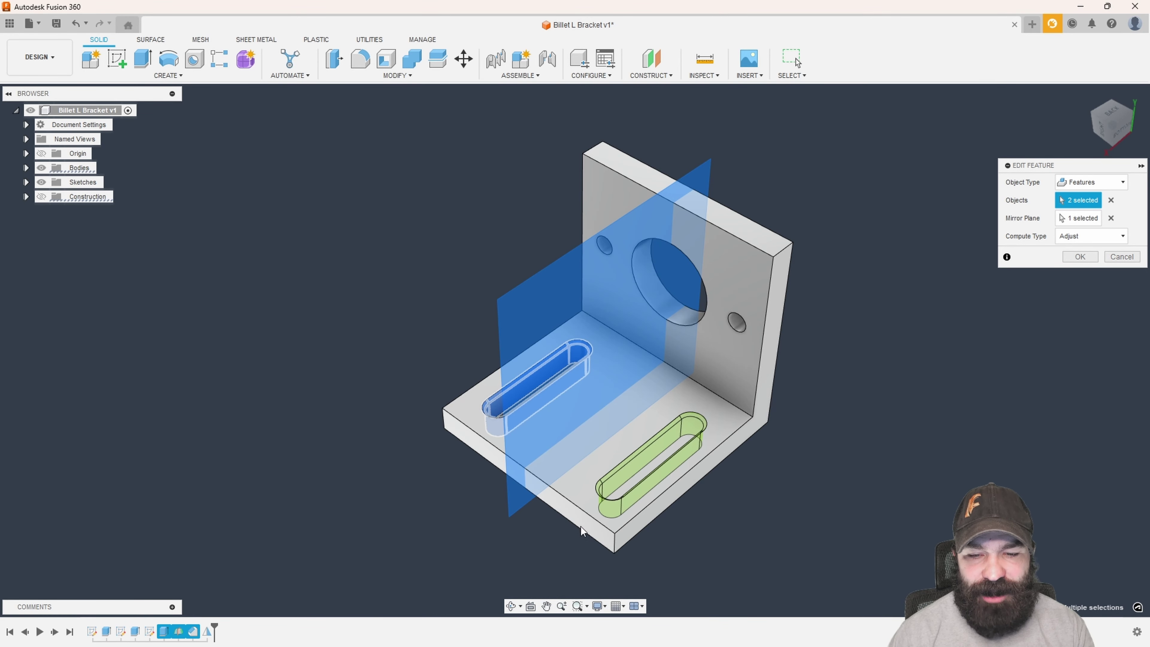
left_click(1079, 257)
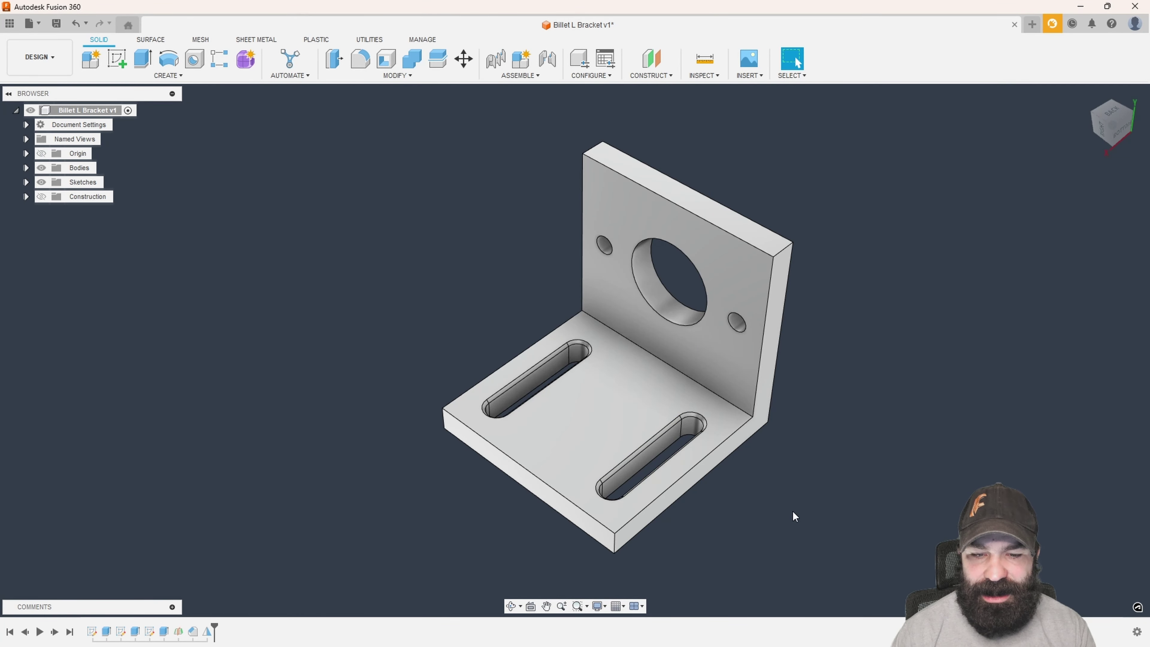
Fillet the two upper corner edges of the upright leg with a constant 0.75 in radius.
mouse_move(796, 517)
middle_mouse_down("shift")
mouse_move(796, 527)
mouse_move(765, 484)
mouse_move(785, 514)
middle_mouse_up("shift")
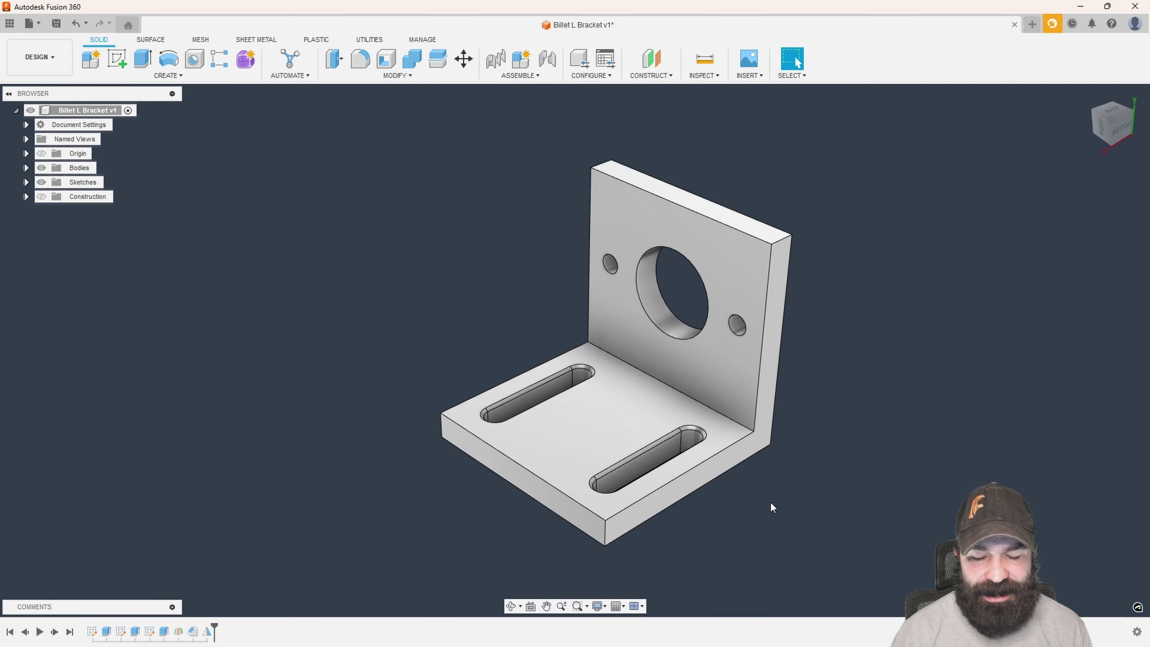
mouse_move(771, 509)
middle_mouse_down("shift")
mouse_move(722, 513)
mouse_move(770, 507)
mouse_move(761, 502)
middle_mouse_up("shift")
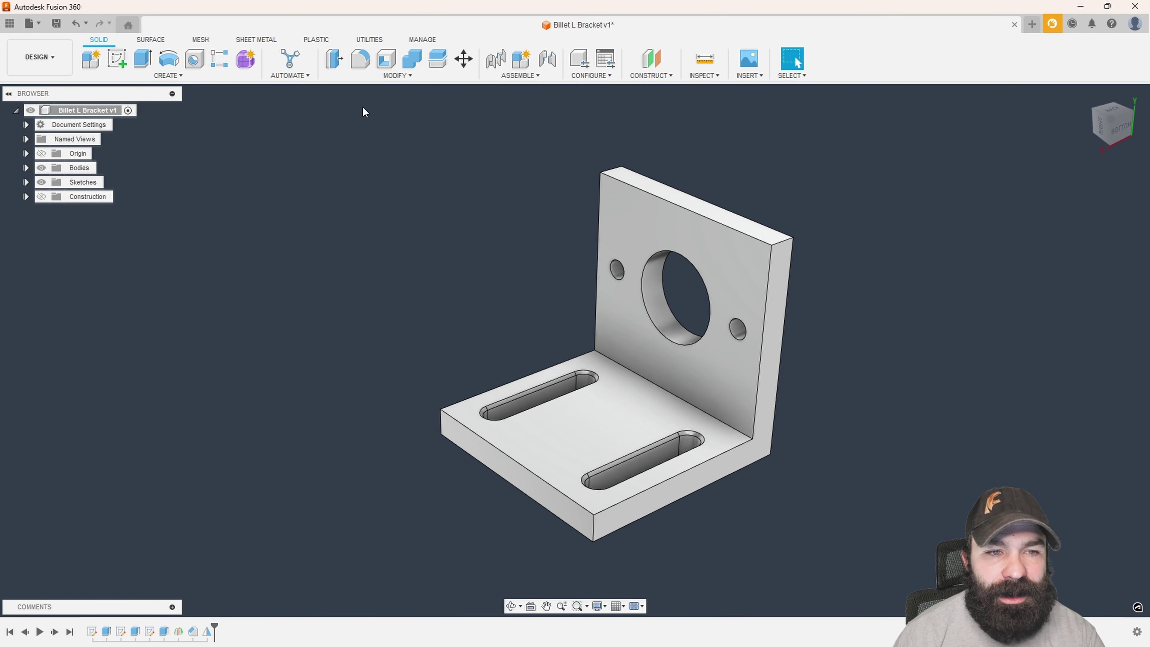
left_click(360, 59)
left_click(688, 213)
middle_click_drag(689, 218, 657, 190, "shift")
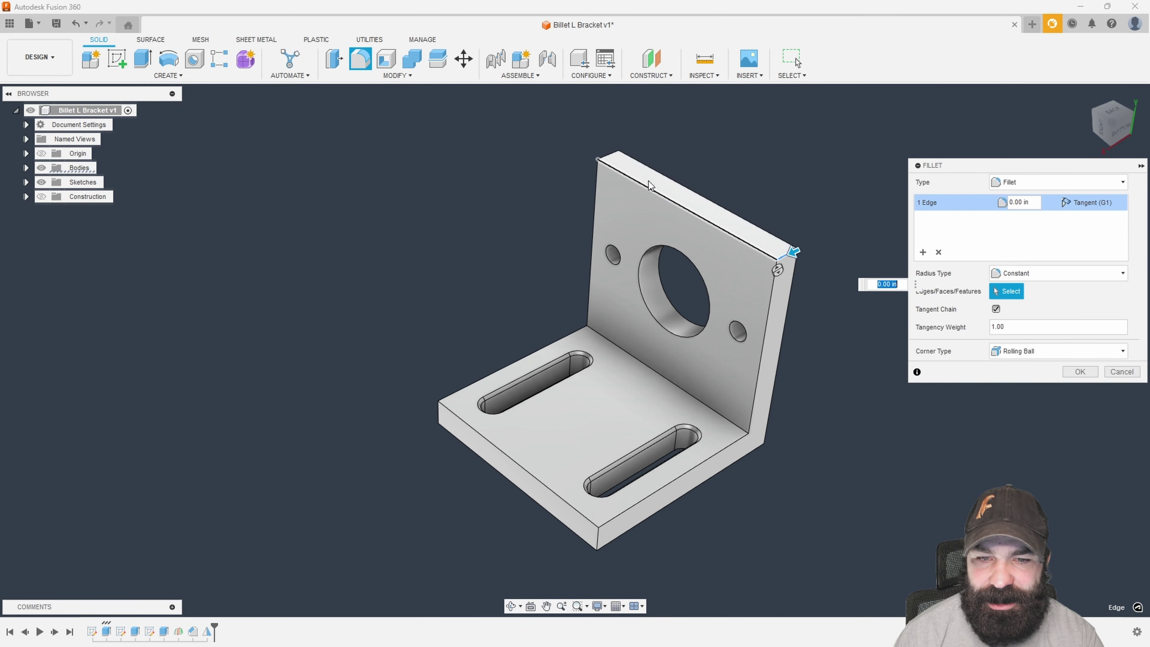
left_click(612, 168)
left_click_drag(616, 165, 627, 186)
middle_click_drag(653, 261, 760, 254, "shift")
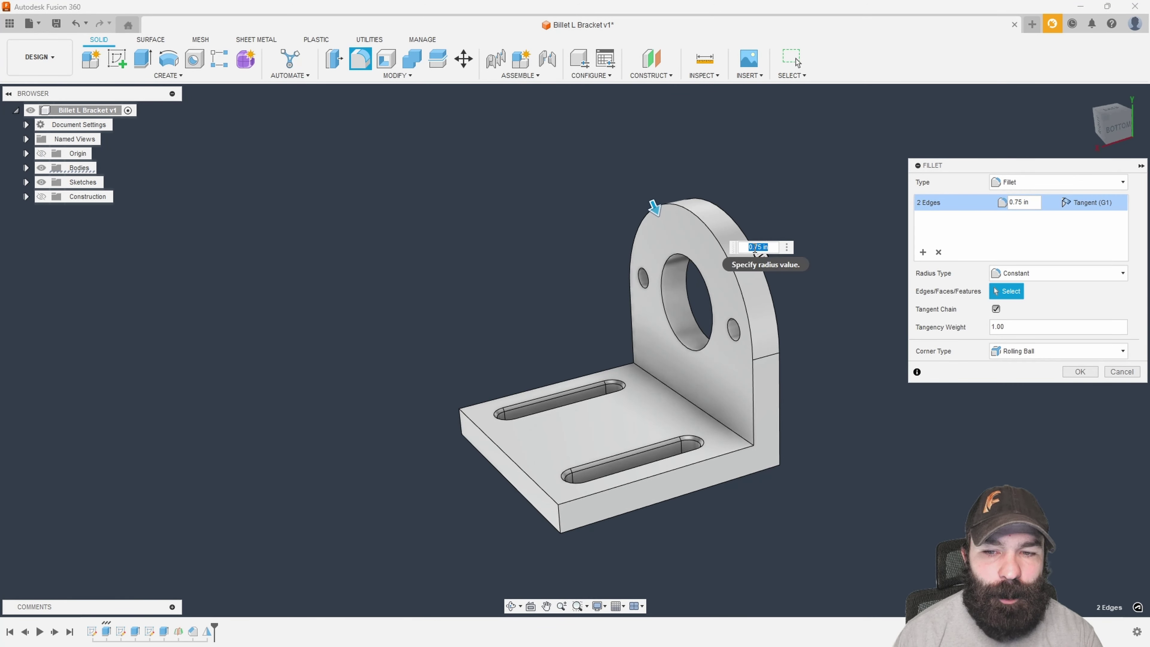
middle_click_drag(755, 324, 429, 360, "shift")
scroll(429, 360, "down", 4)
scroll(628, 353, "up", 2)
middle_click_drag(626, 352, 588, 333, "shift")
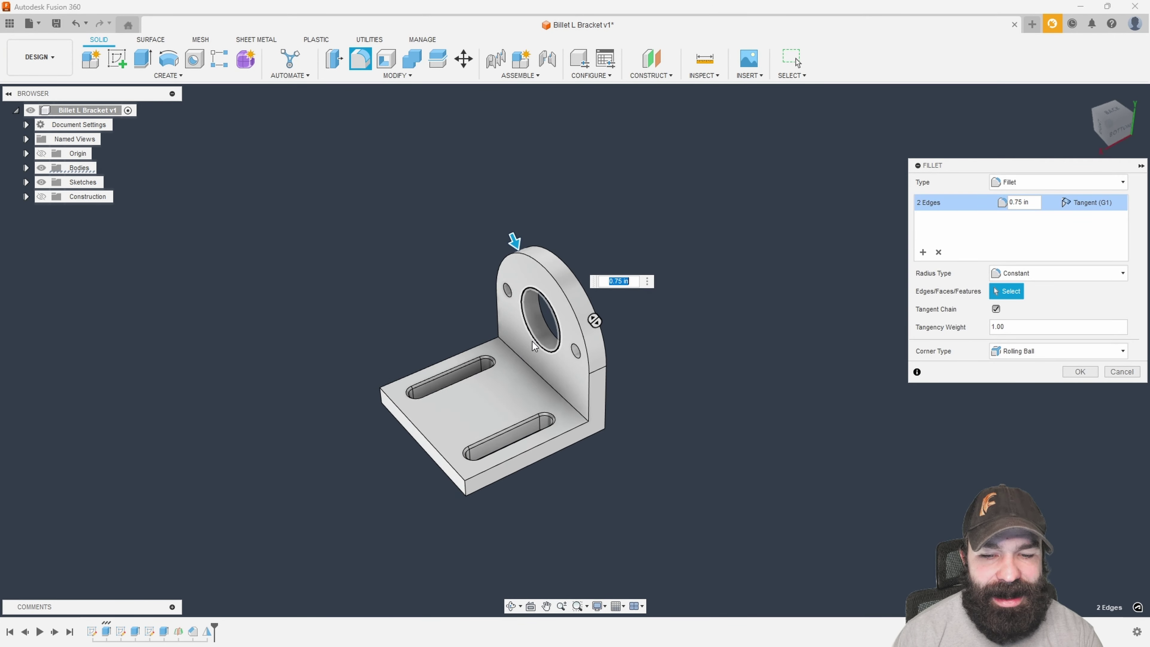
left_click(1080, 371)
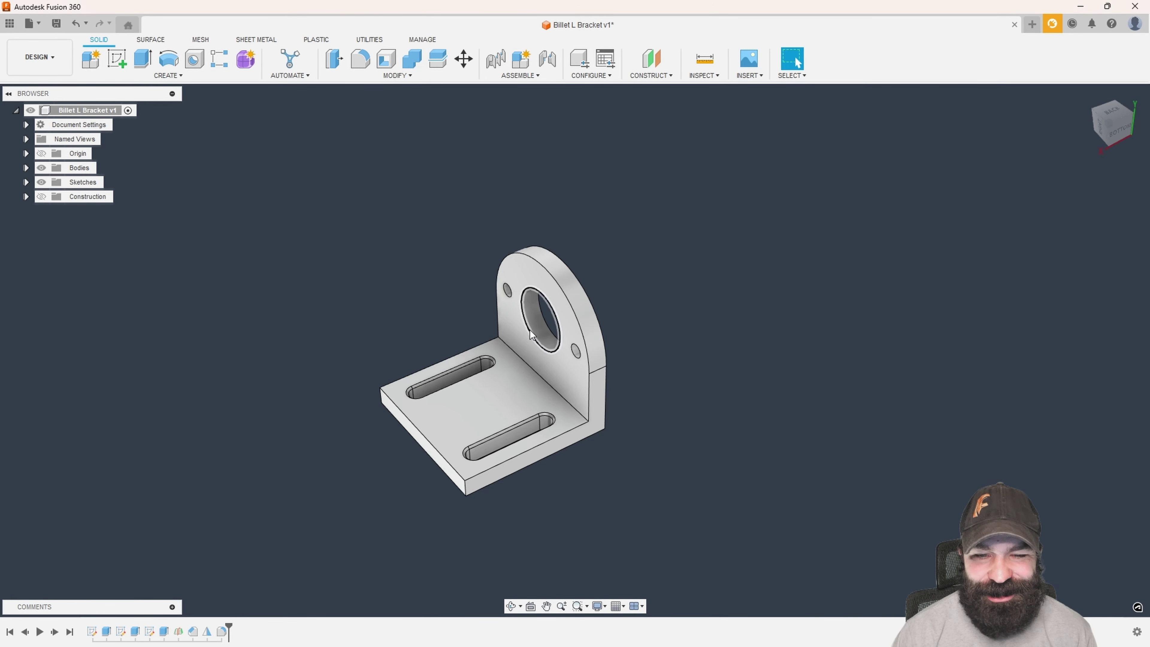
Save the bracket design, keeping the version description User Saved.
middle_click_drag(480, 338, 480, 324, "shift")
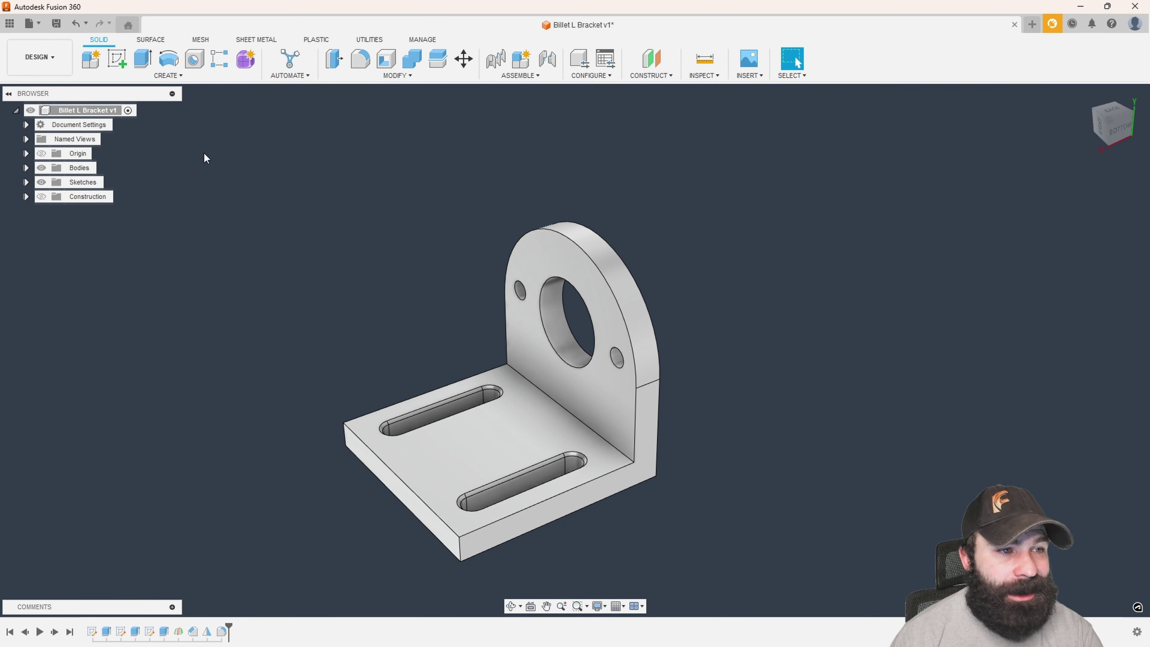
key("ctrl+s")
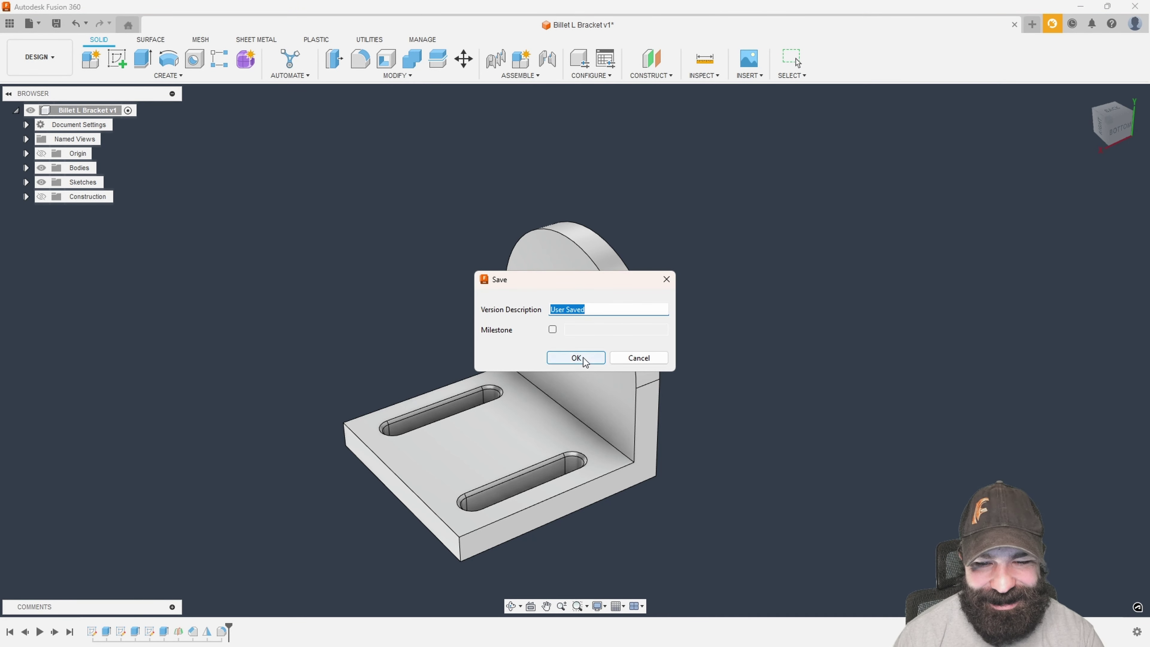
left_click(576, 358)
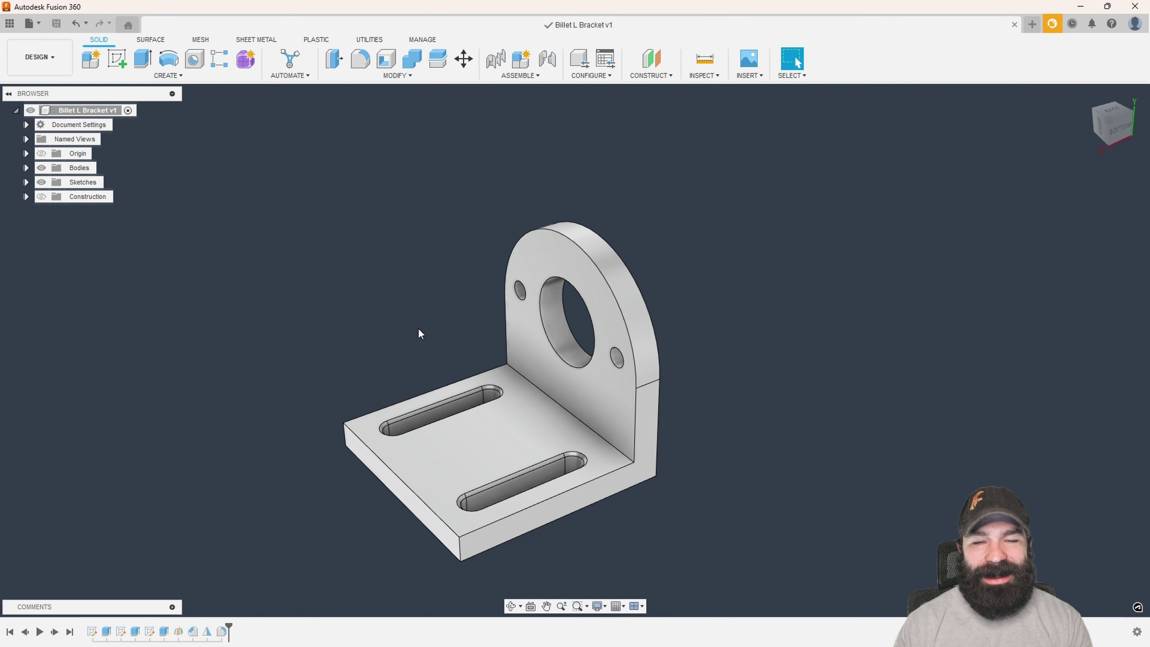